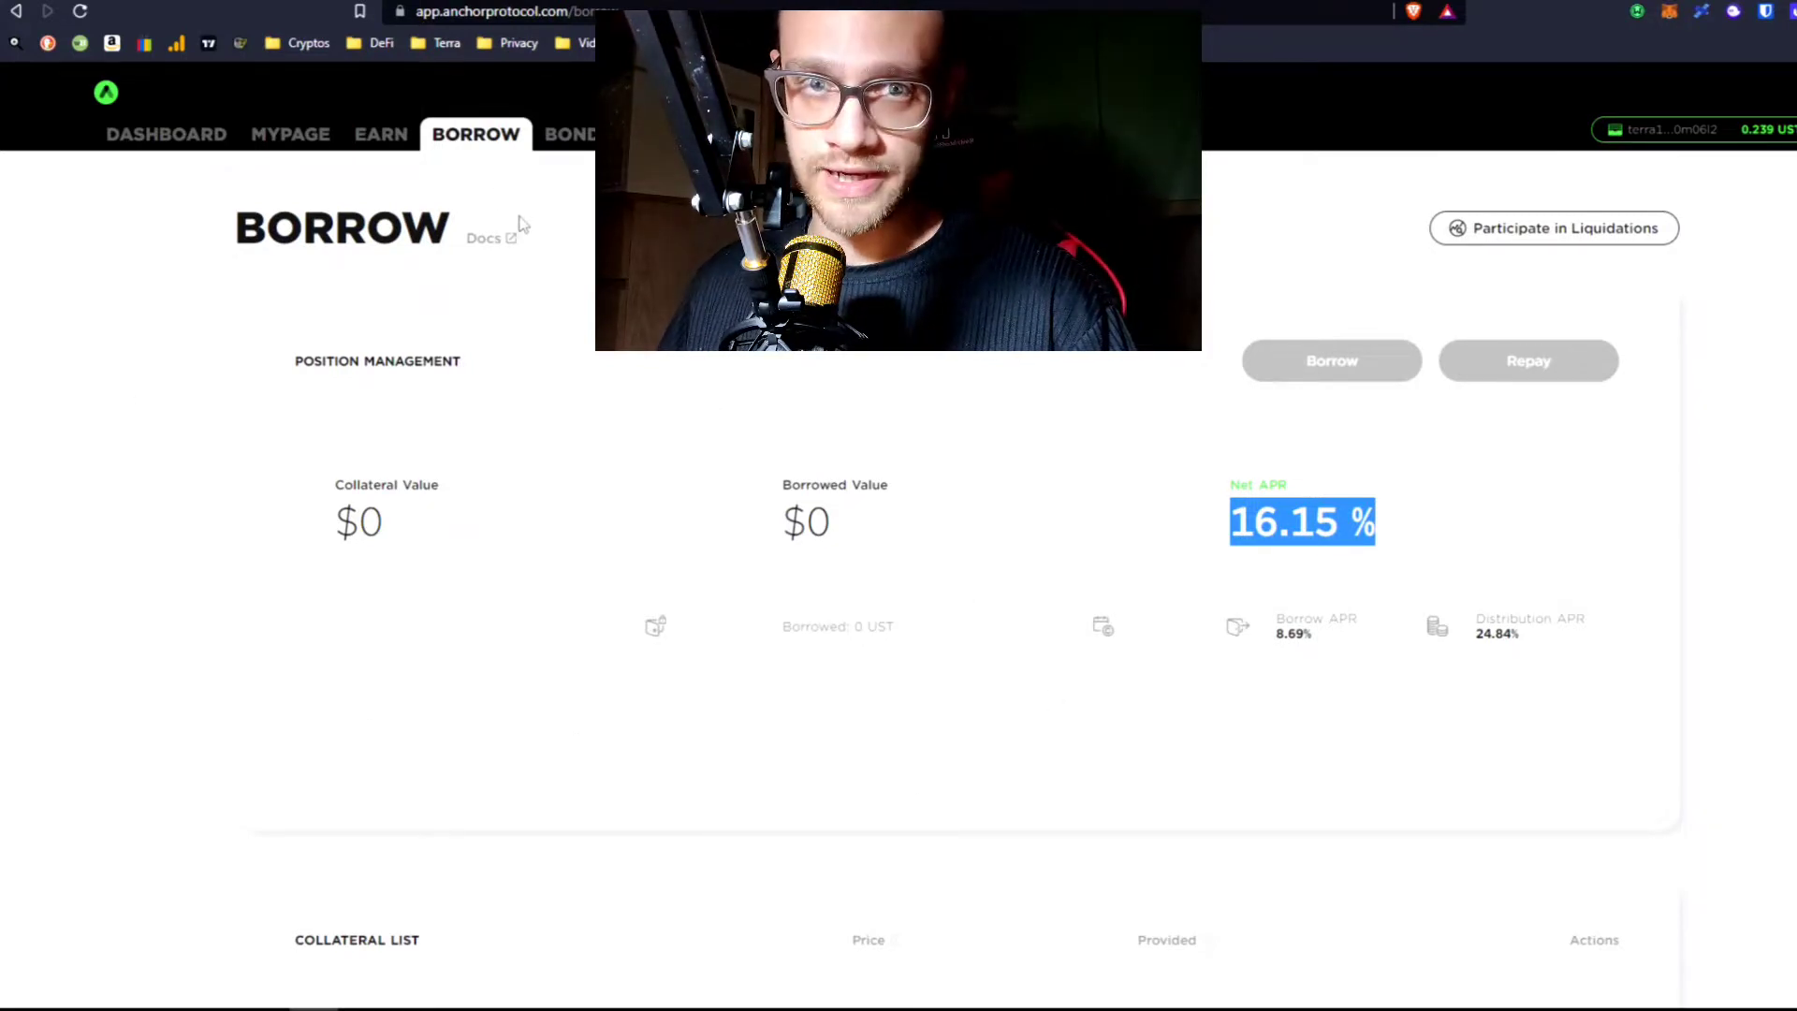
- Examine the Borrow page's position figures and collateral list, and open the page for obtaining bETH
scroll(552, 517, "down", 5)
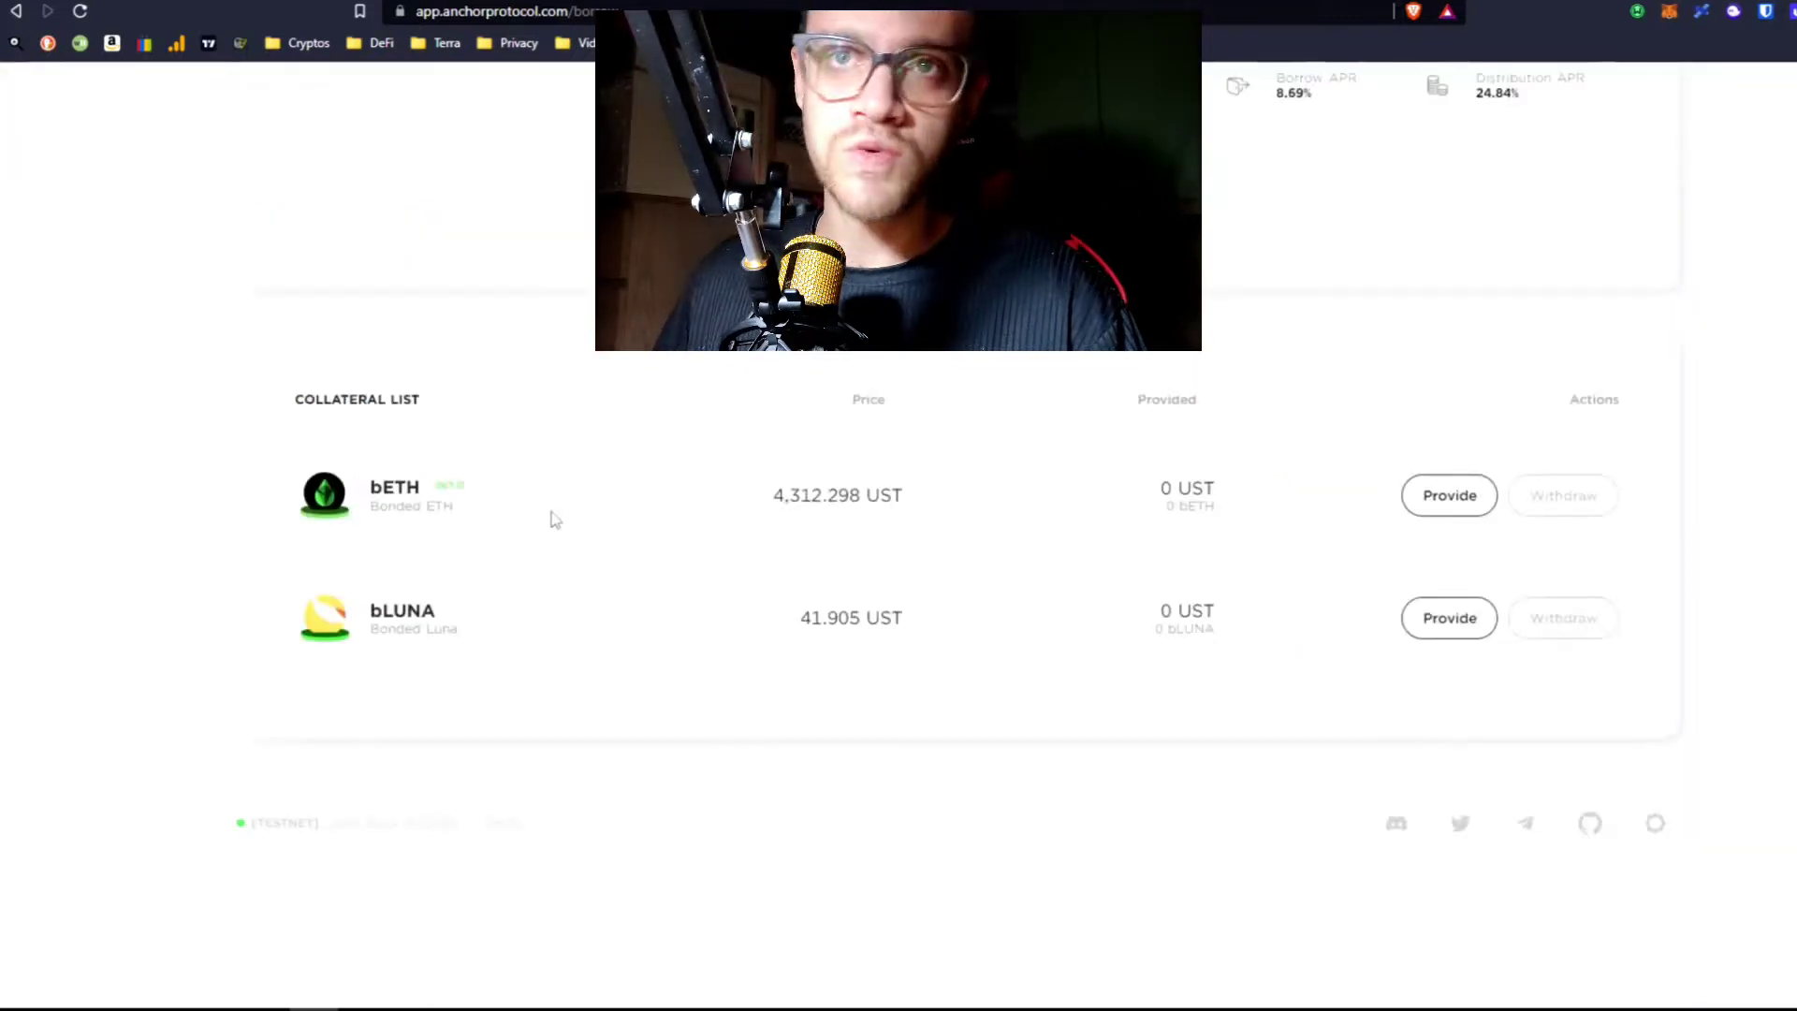
scroll(559, 537, "up", 5)
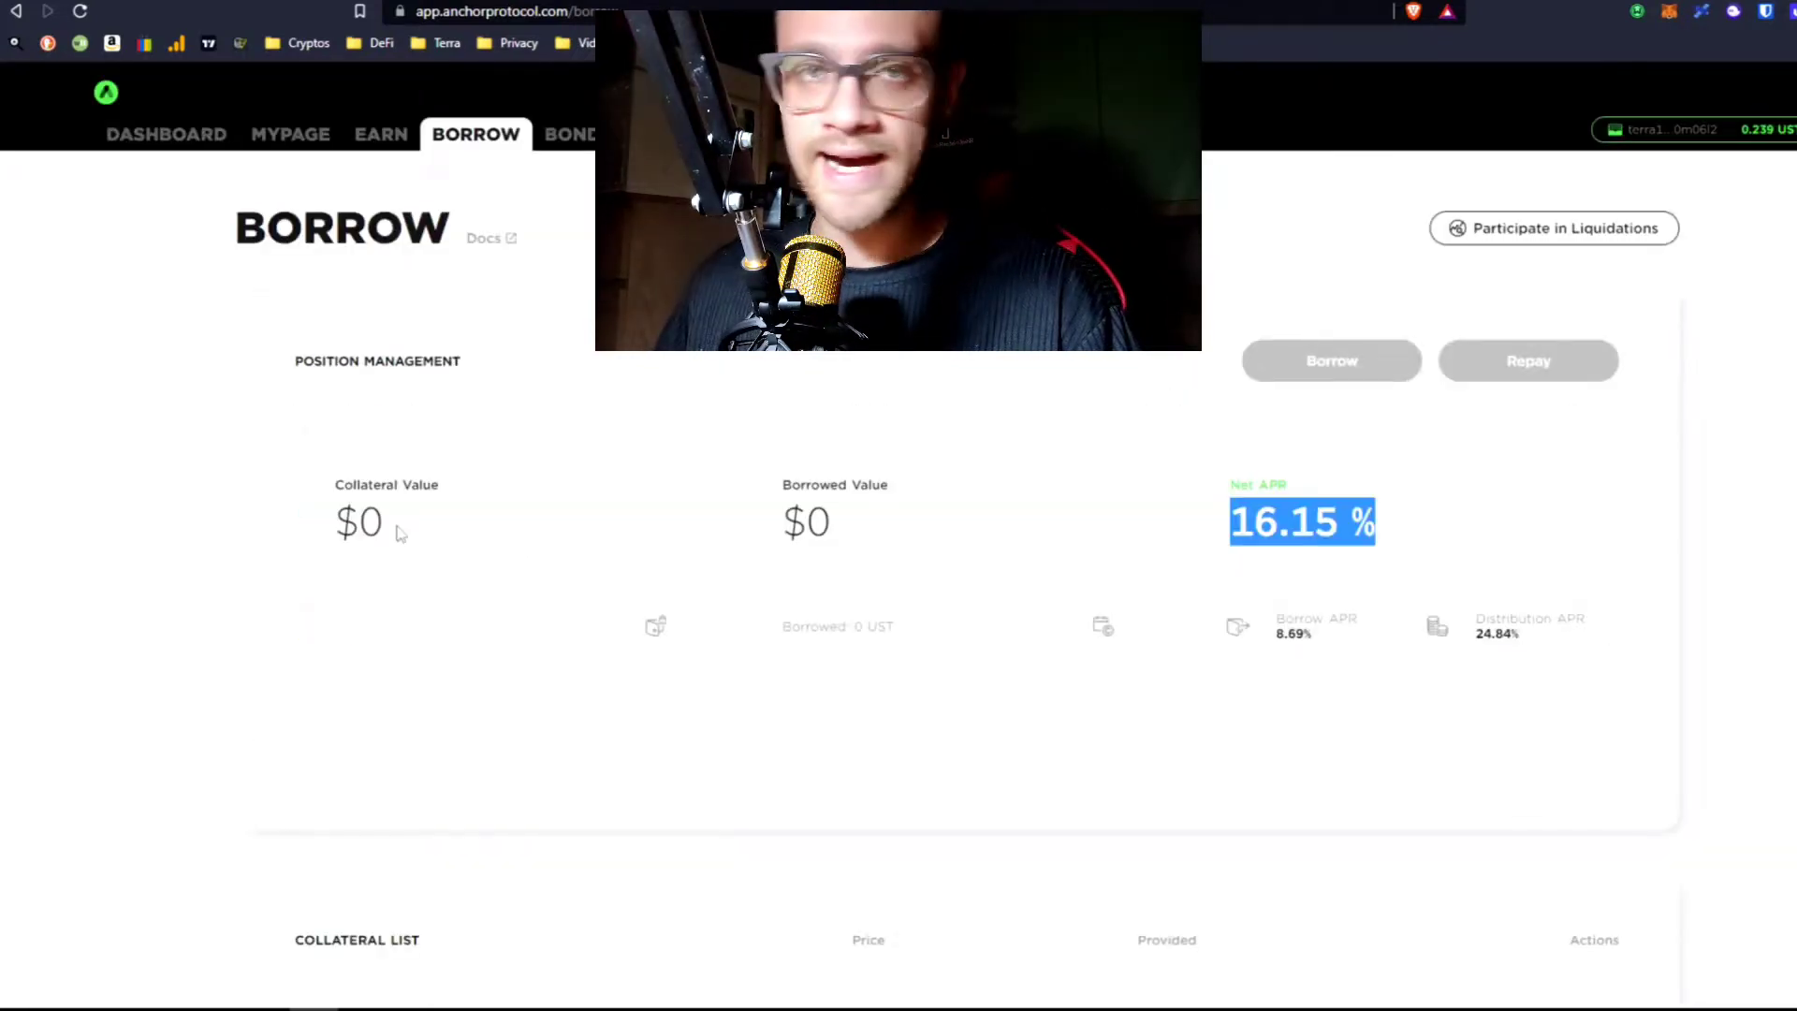
scroll(397, 543, "down", 5)
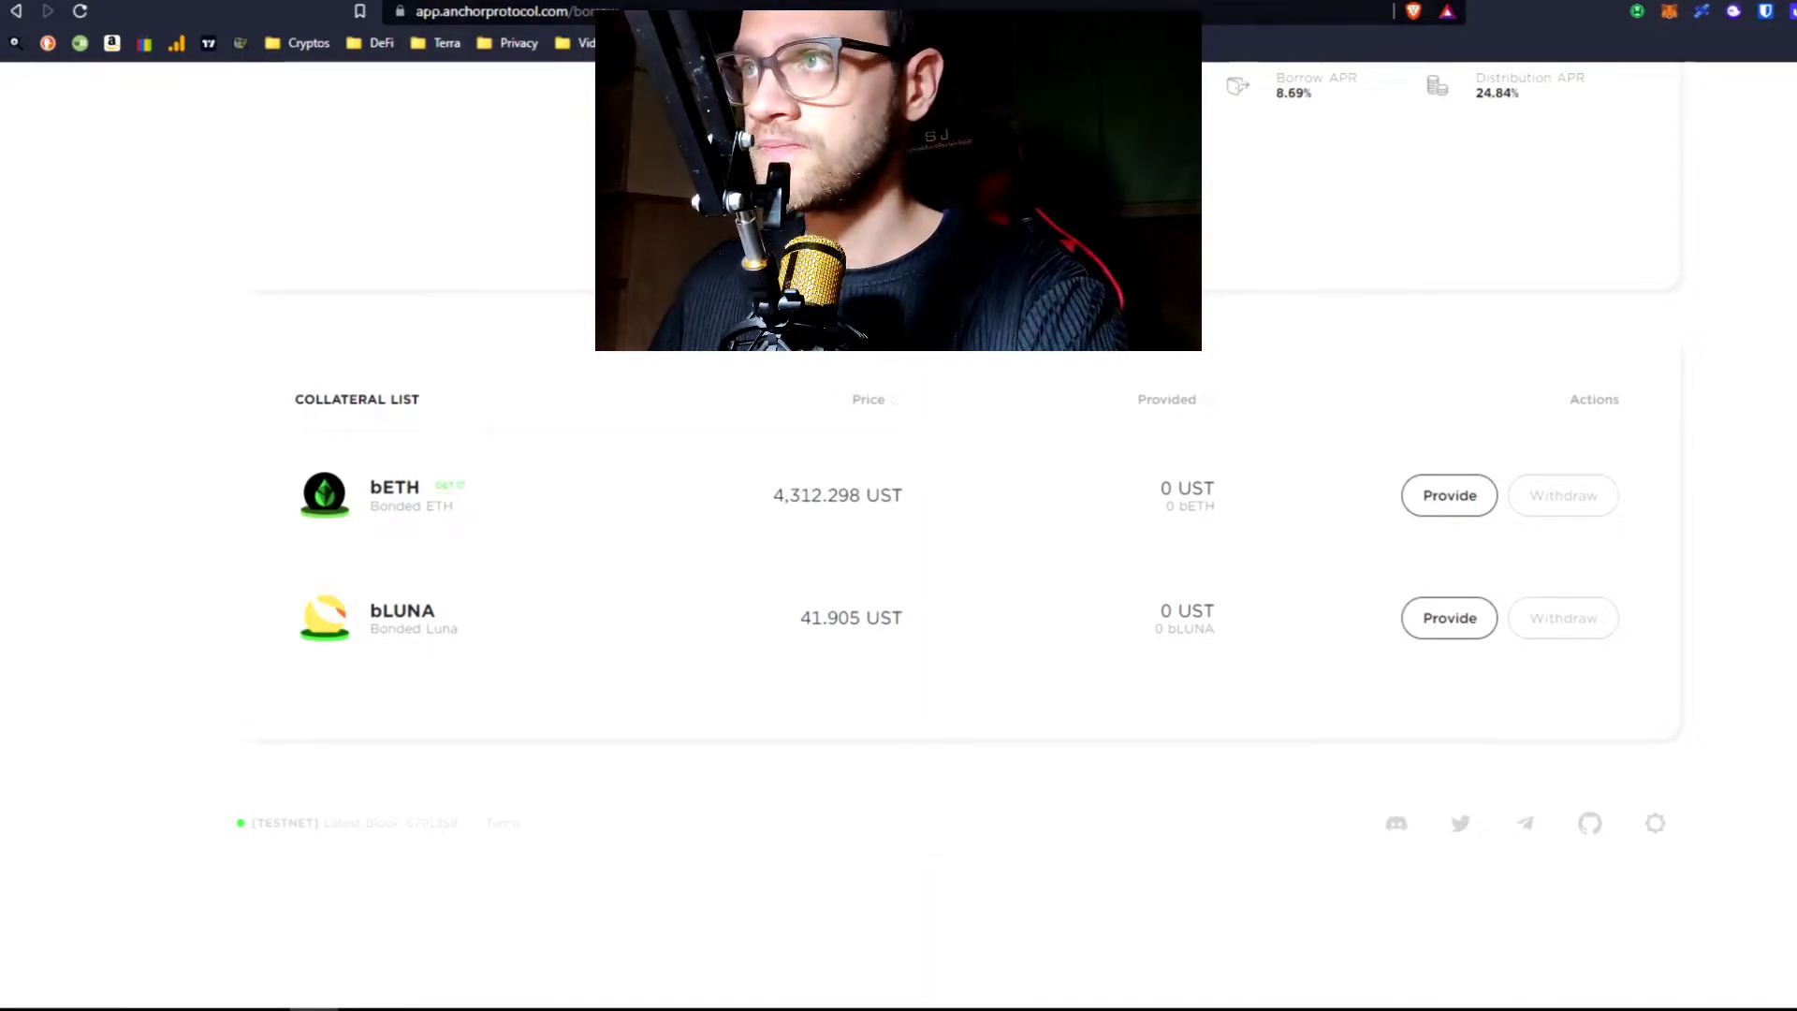
left_click(450, 485)
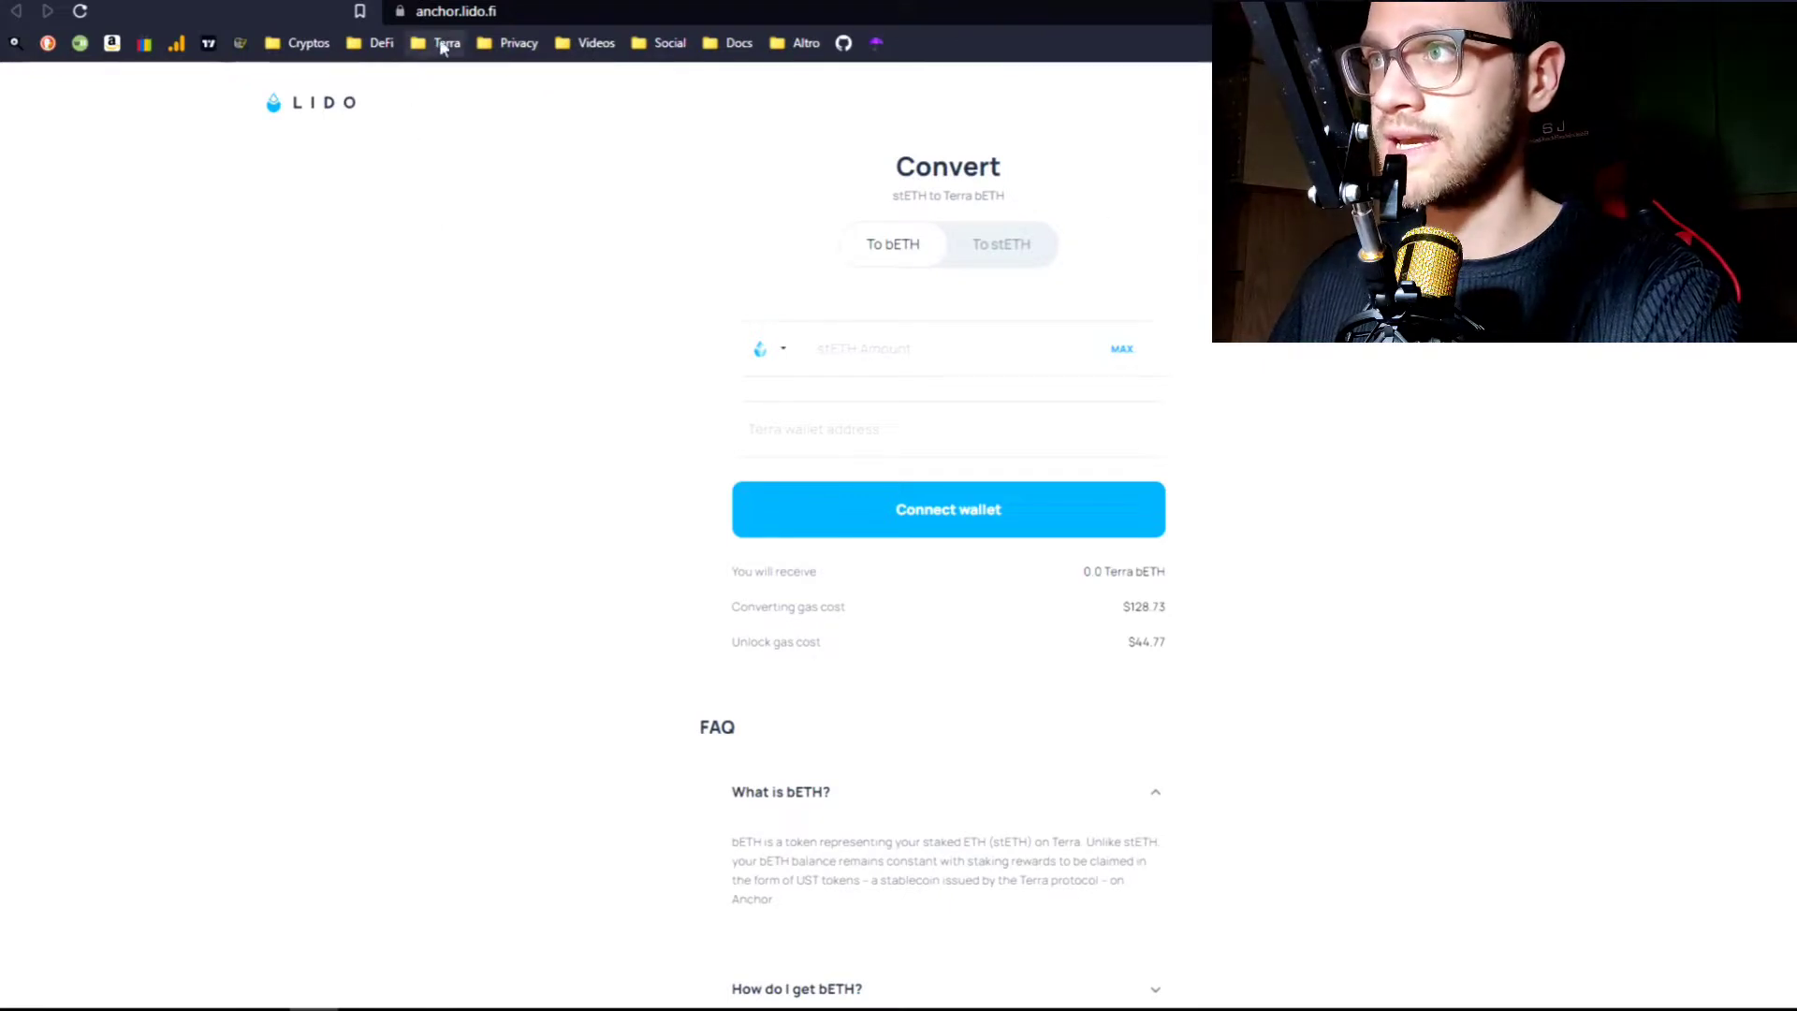
- View the main lido.fi site, and return to the stETH to Terra bETH converter on anchor.lido.fi
left_click(457, 11)
left_click_drag(481, 11, 529, 11)
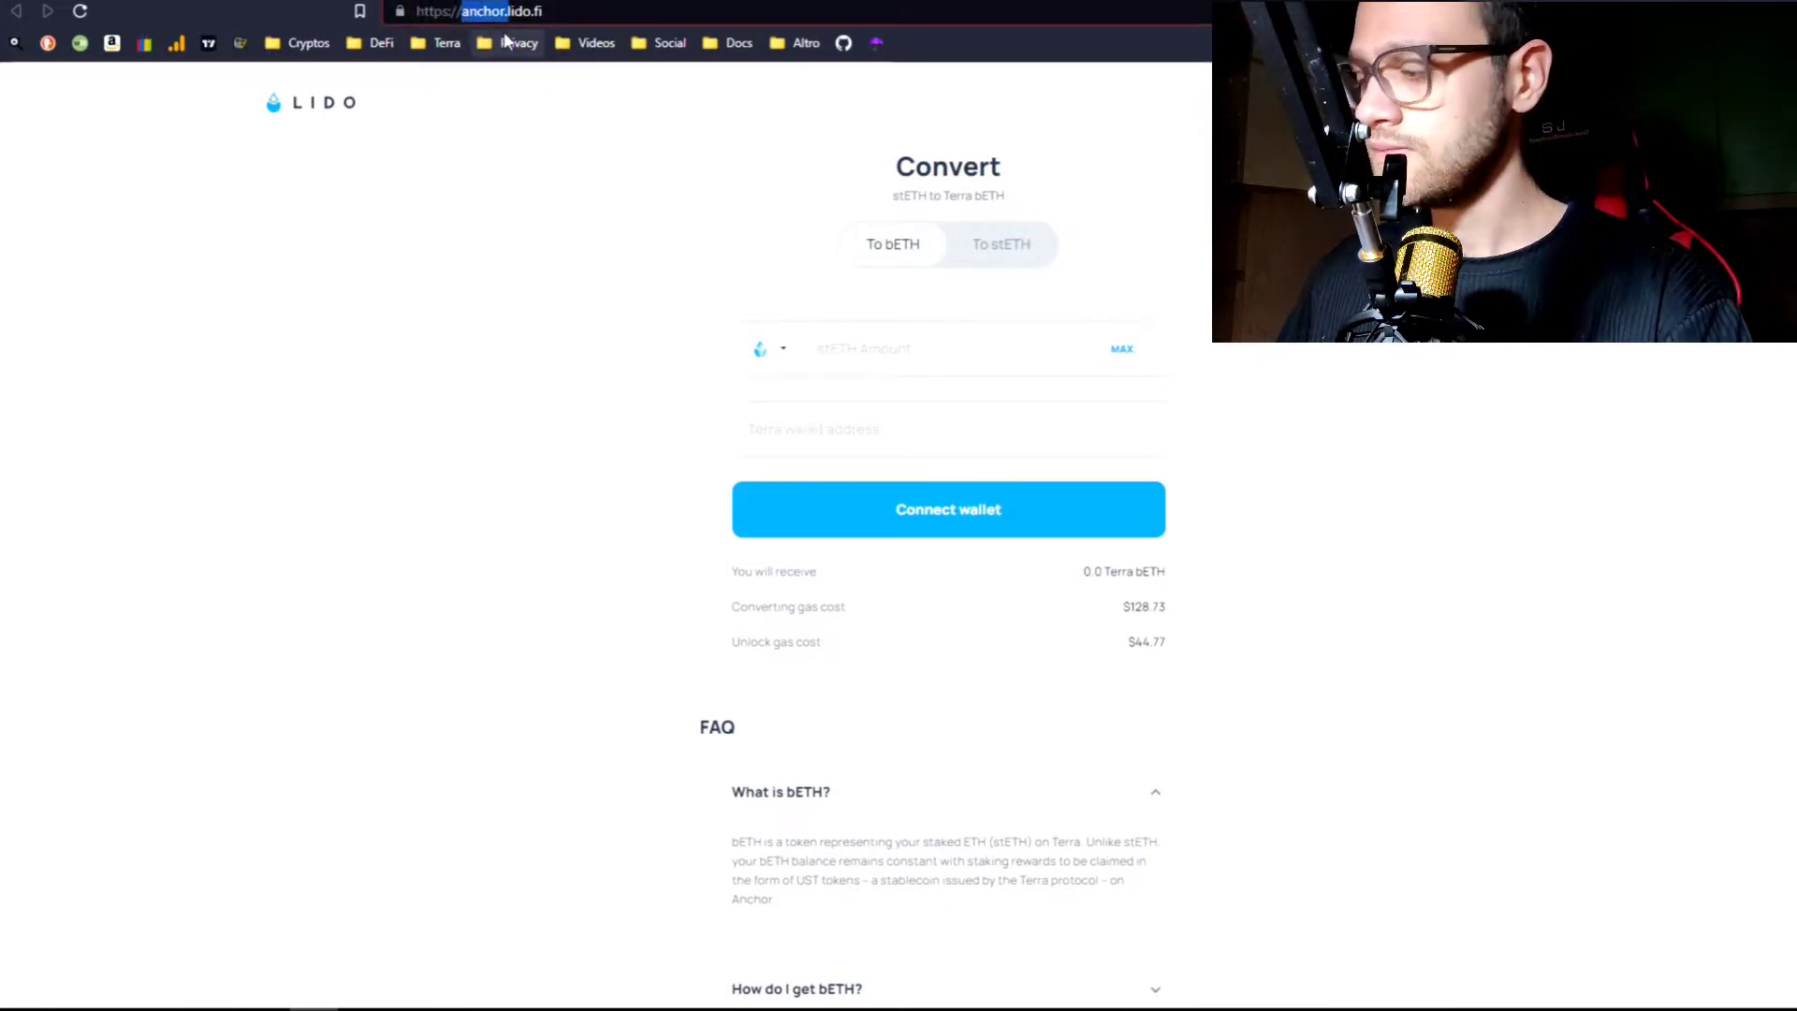
key("BackSpace")
left_click(505, 42)
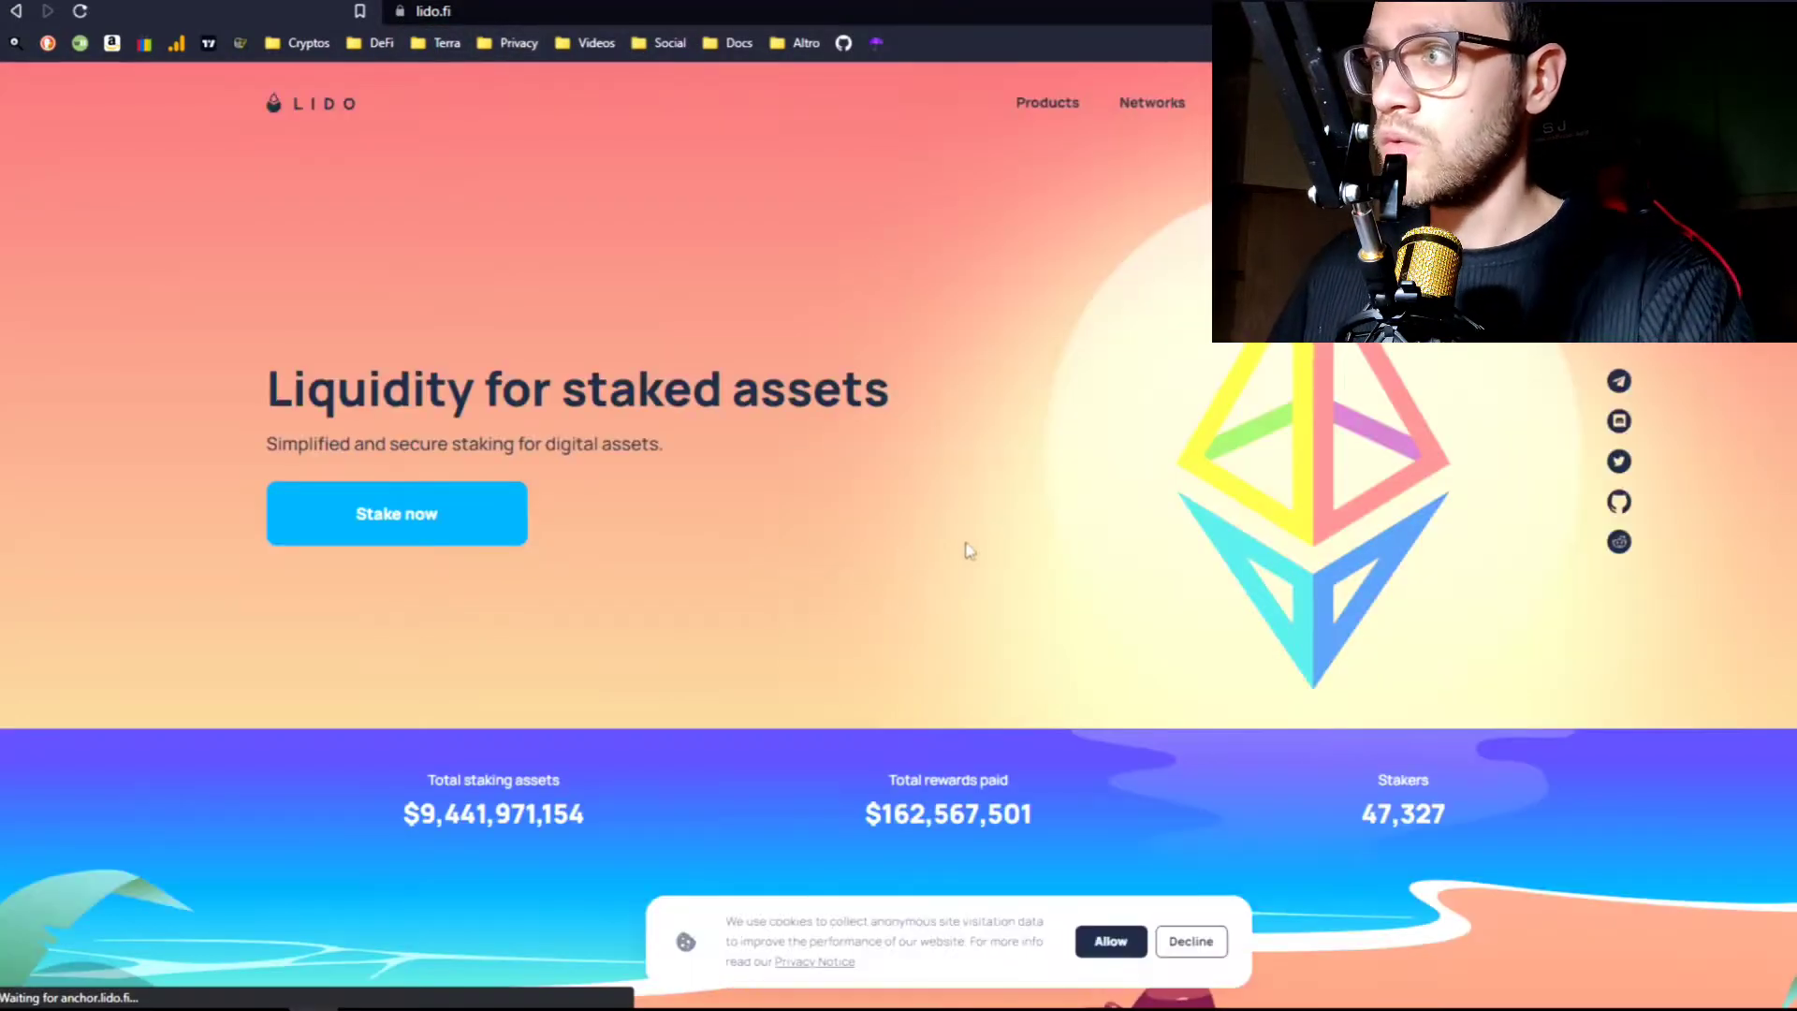
scroll(960, 547, "down", 5)
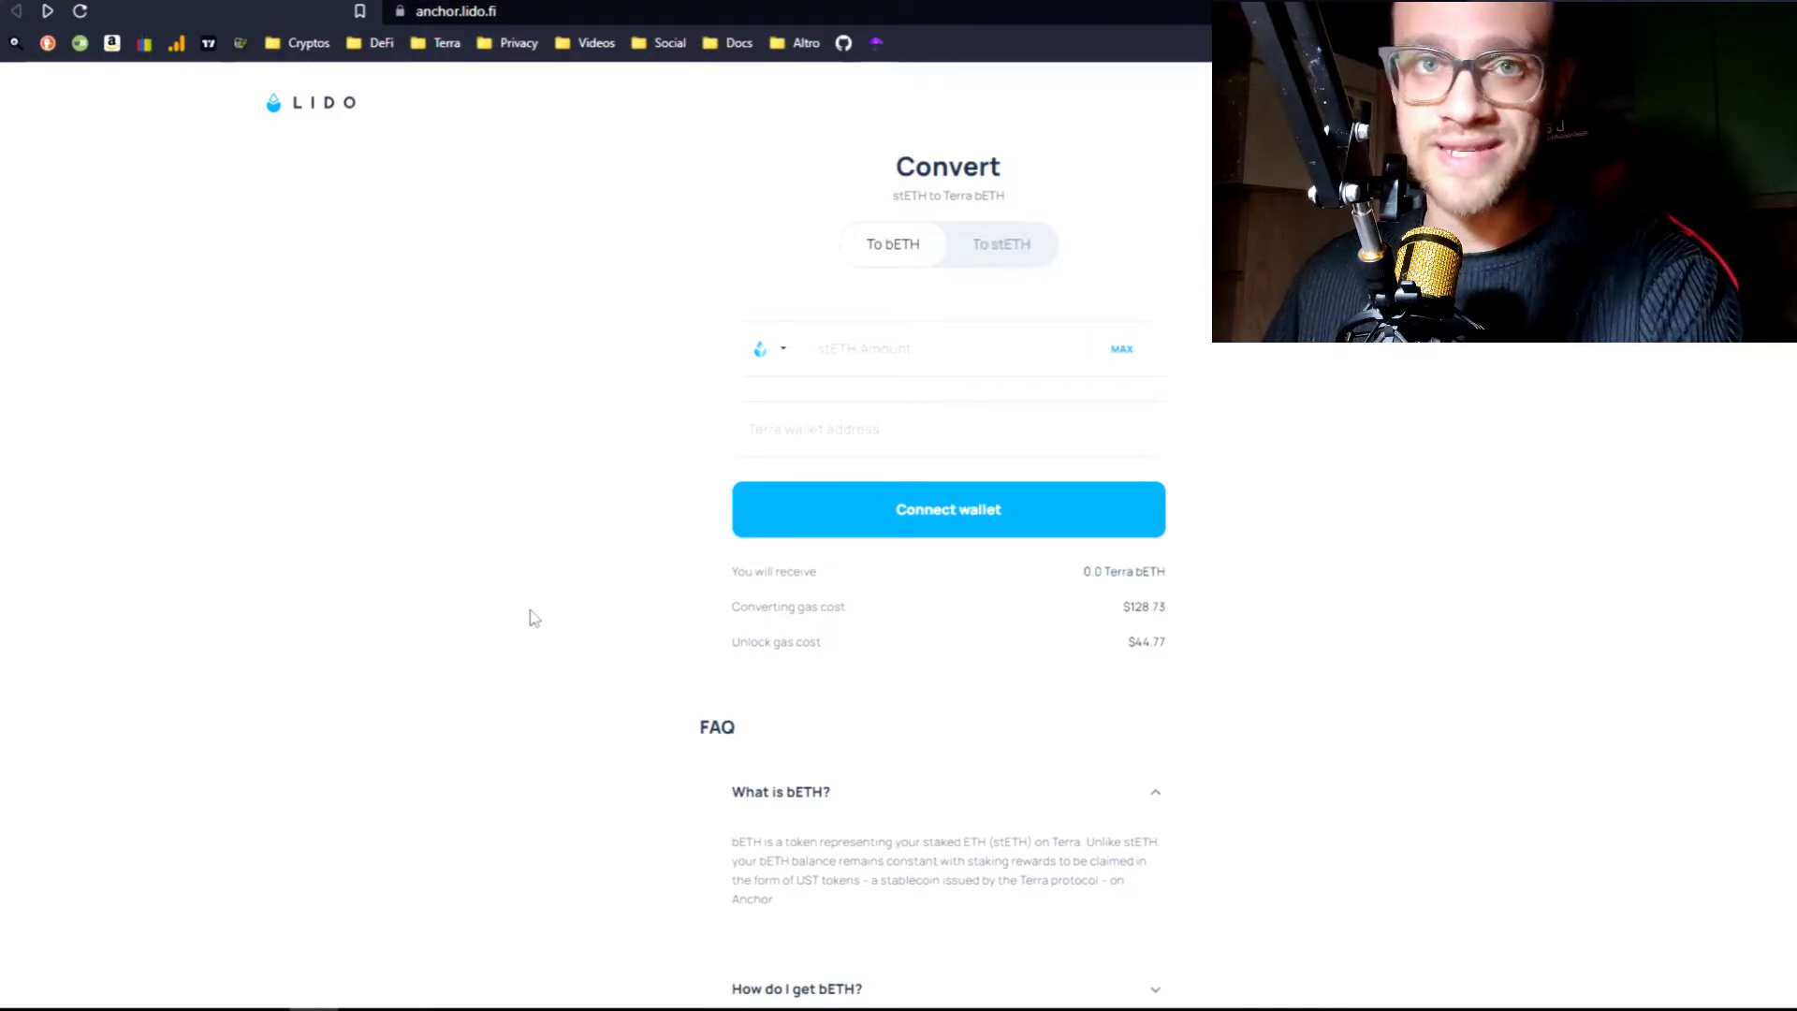
left_click(890, 349)
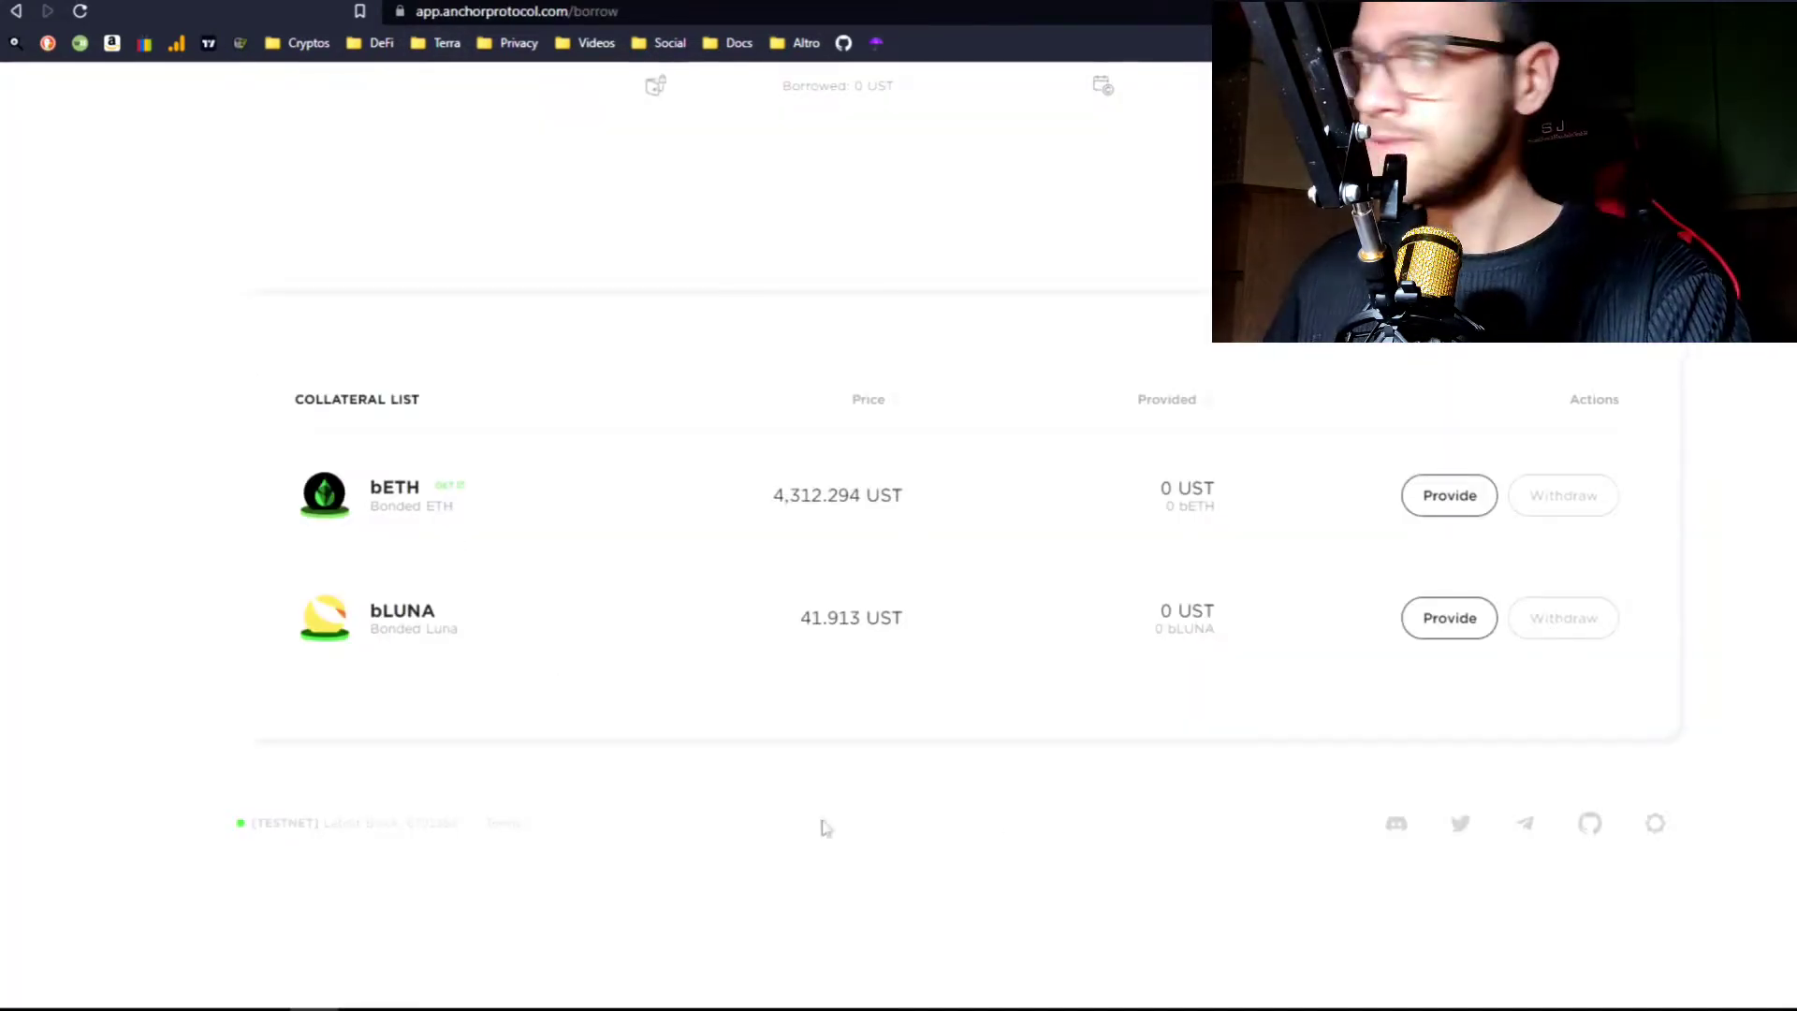
- Switch back to Anchor's Borrow page and review the position management figures and the bETH and bLUNA collateral options
scroll(1233, 615, "up", 6)
left_click(670, 311)
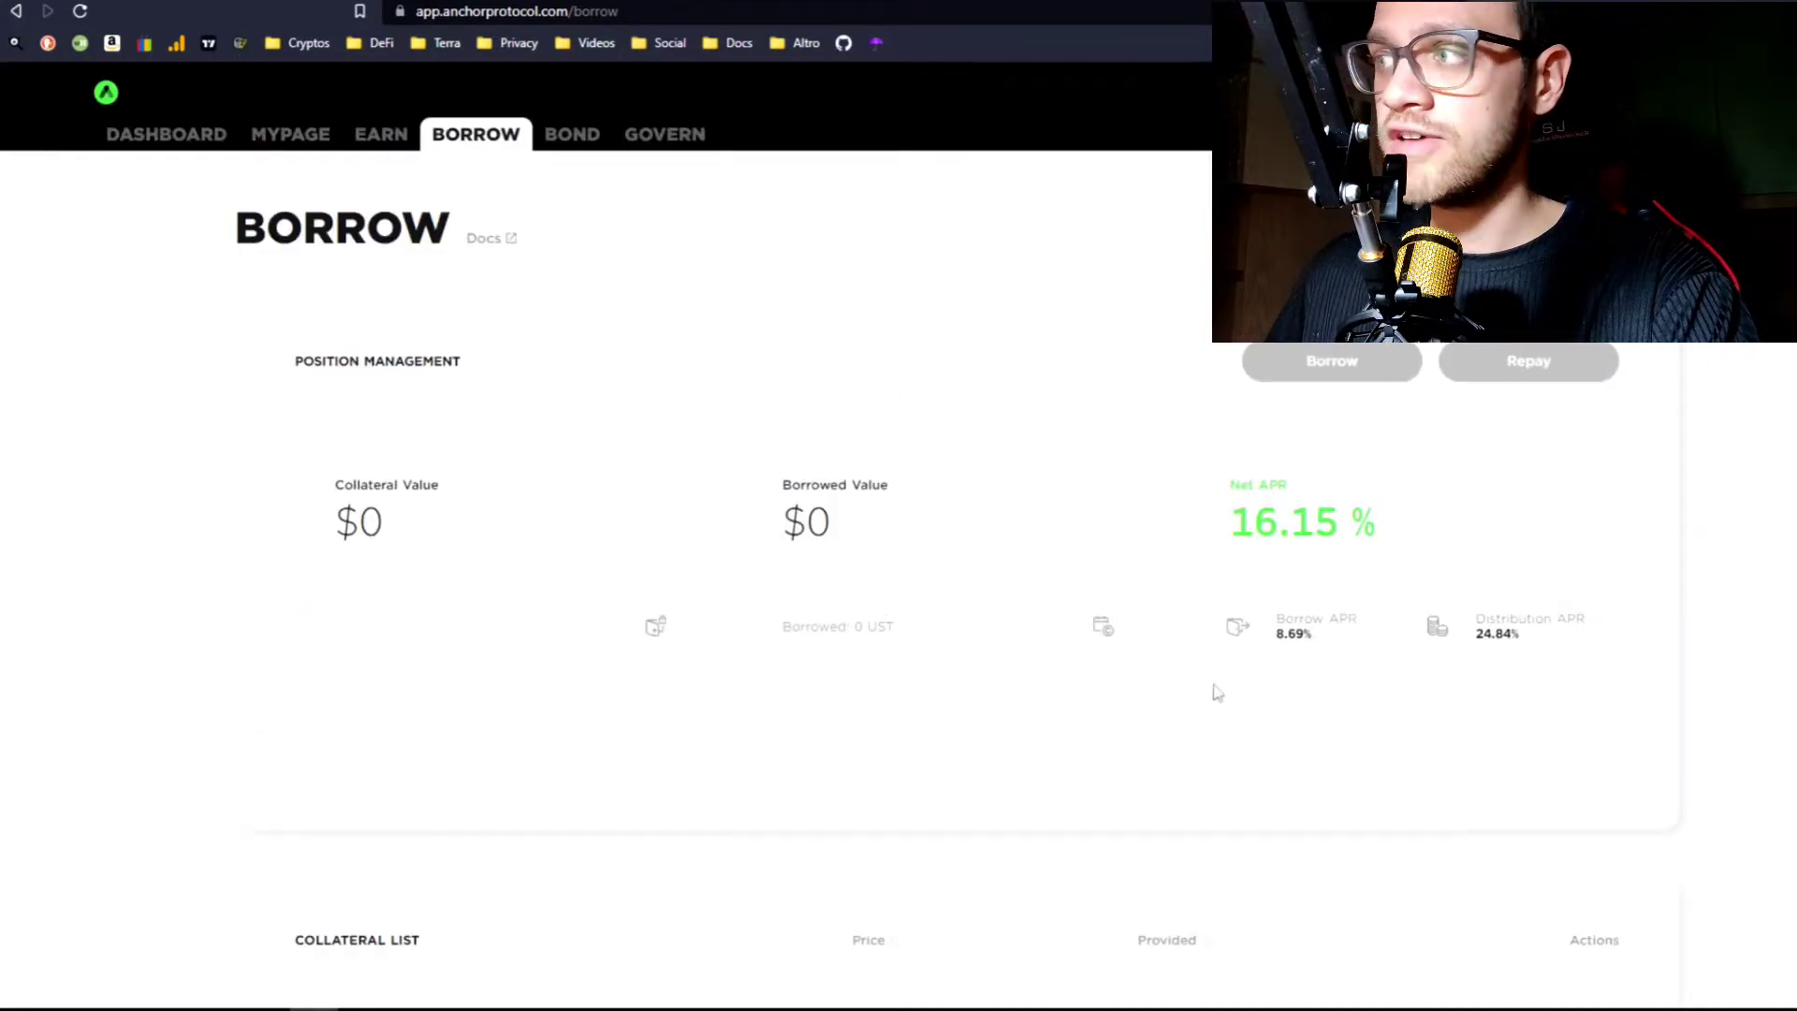
scroll(1048, 604, "down", 6)
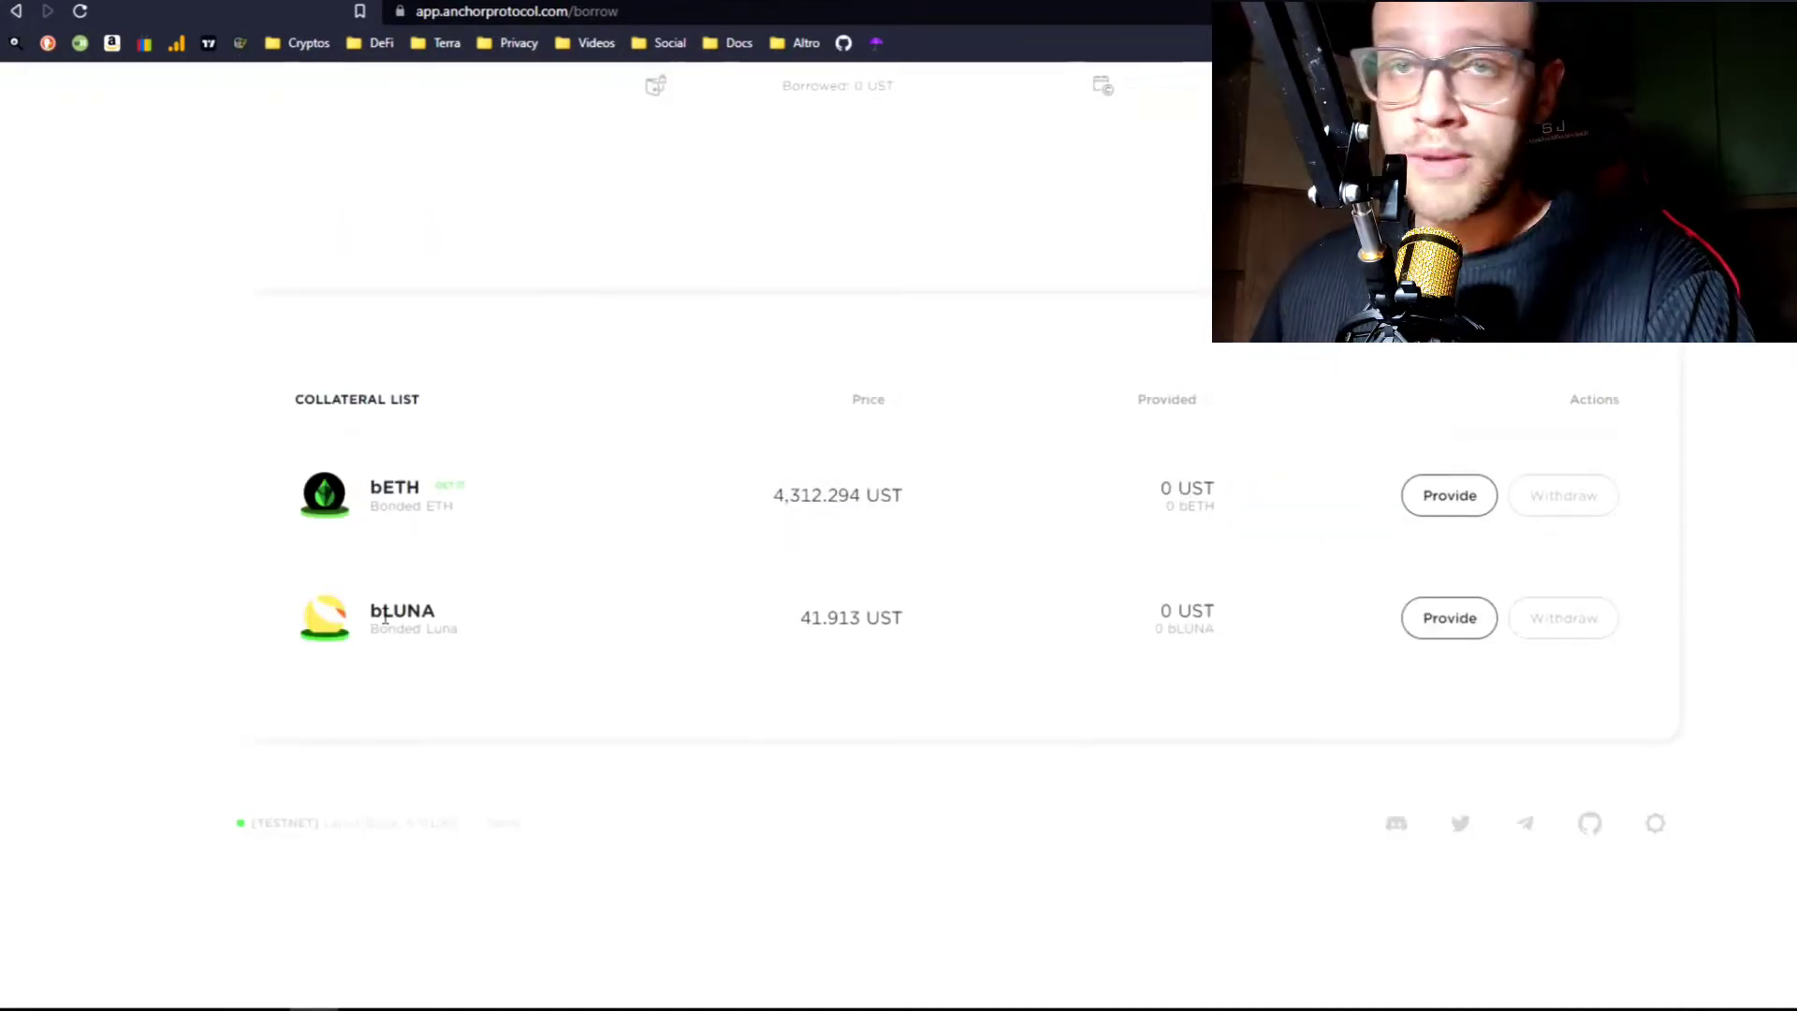
scroll(483, 571, "up", 2)
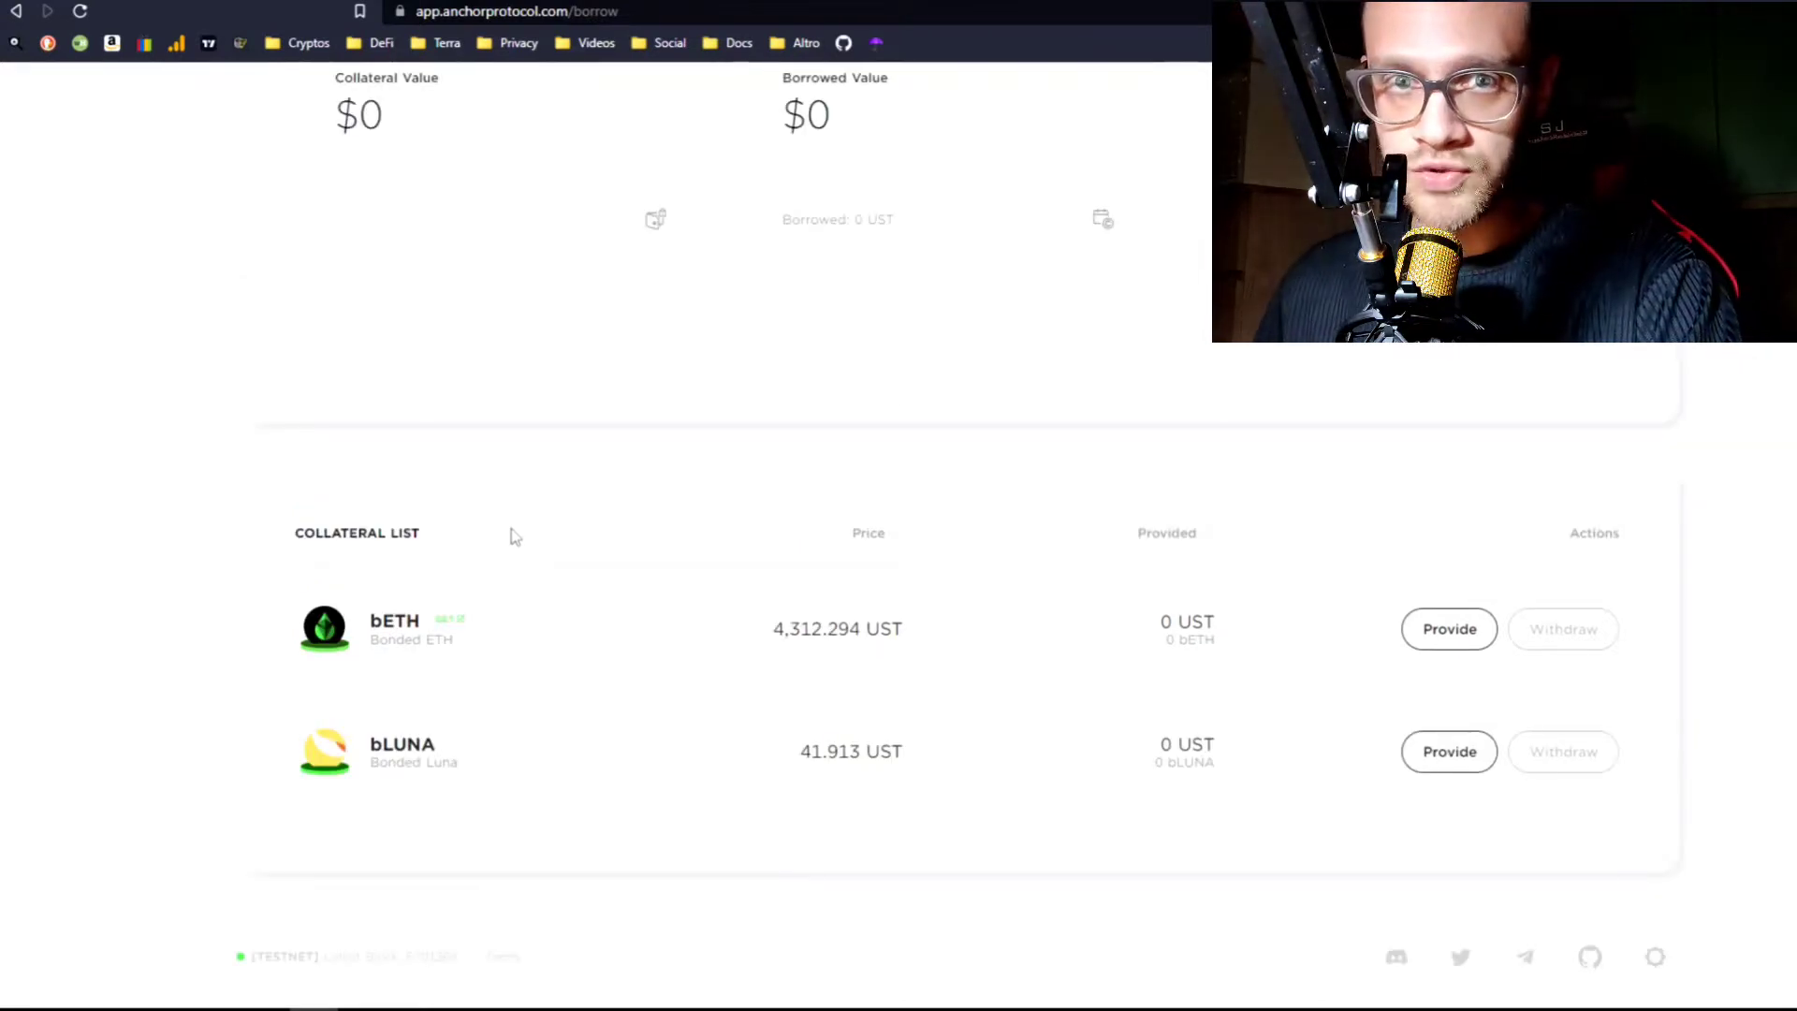
scroll(872, 575, "down", 2)
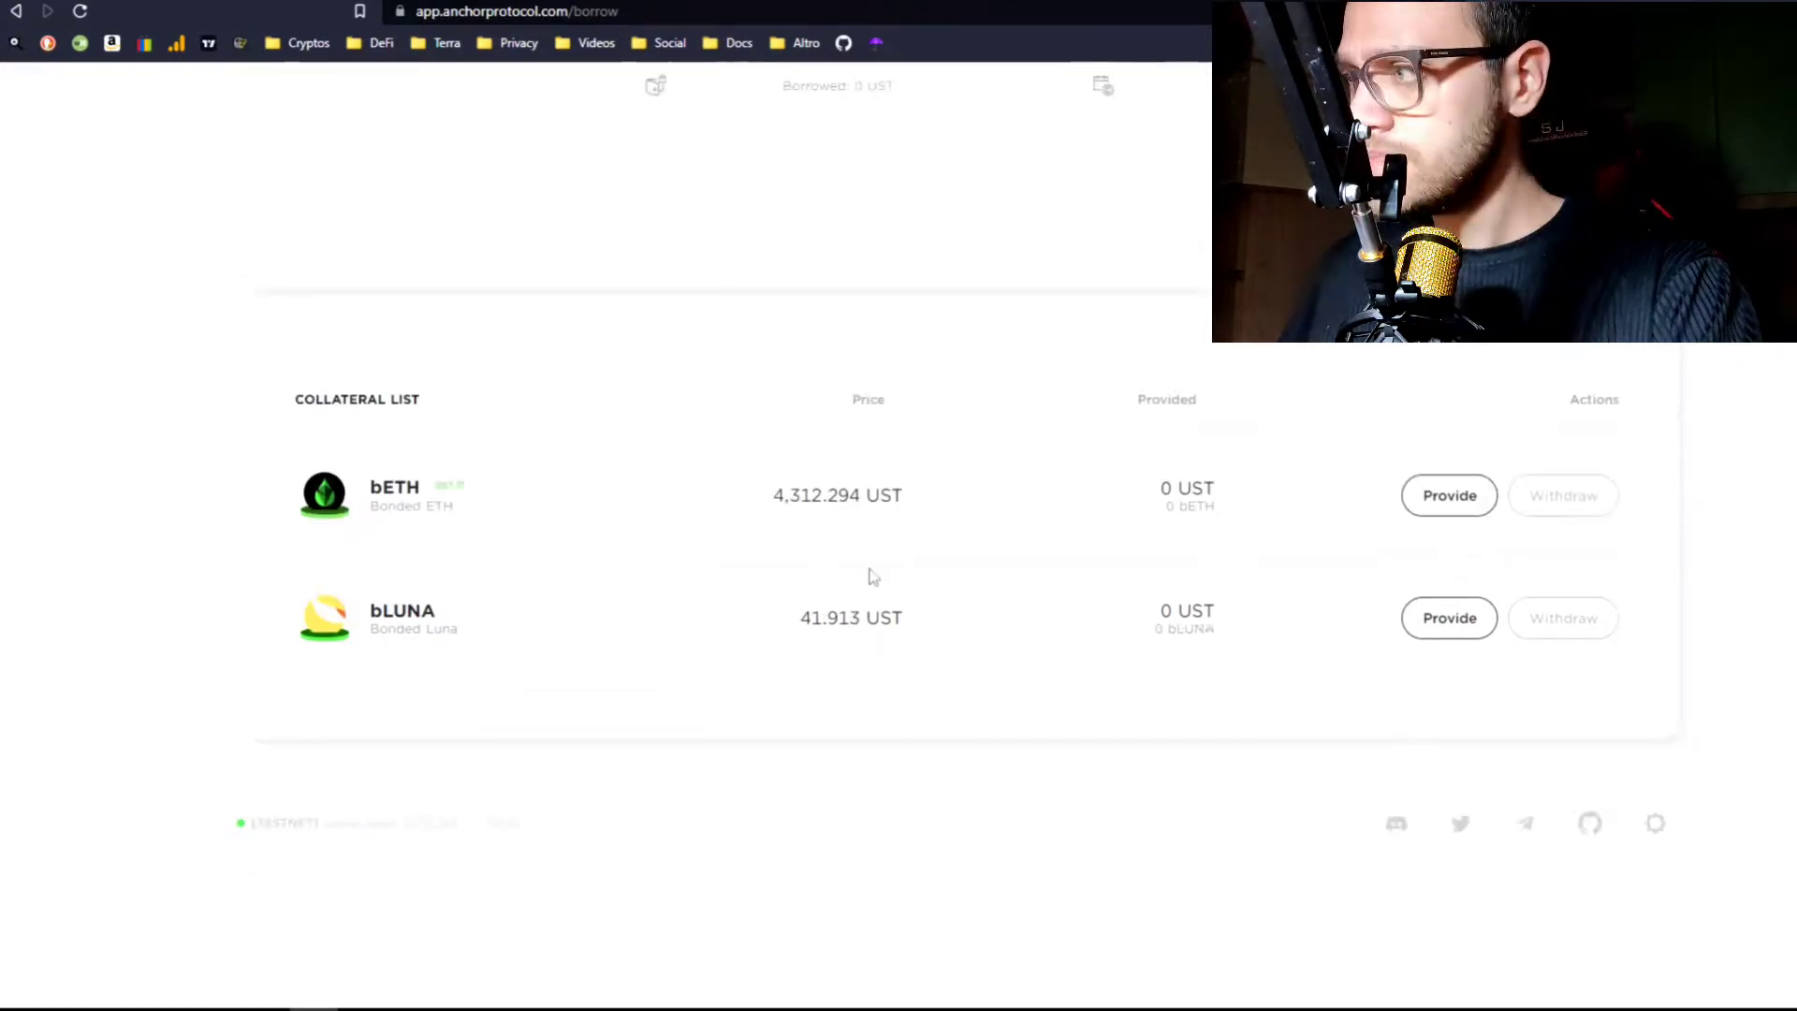
left_click(1429, 619)
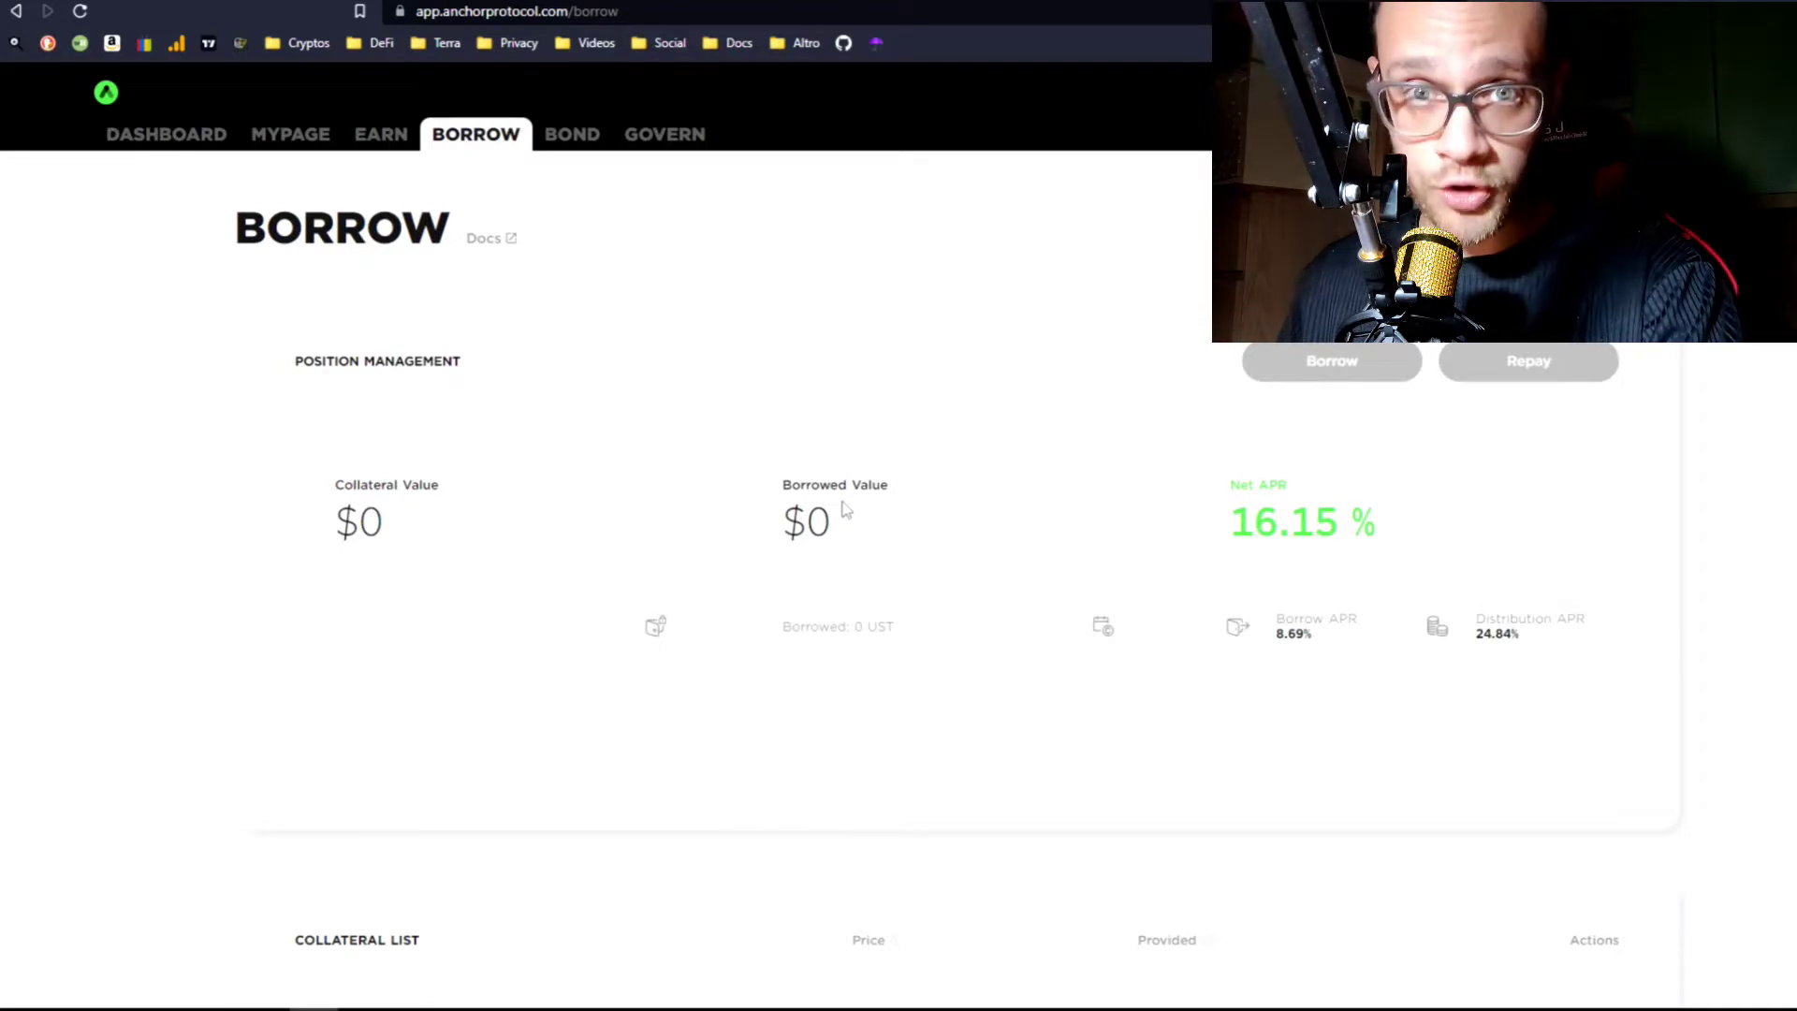
scroll(846, 509, "down", 5)
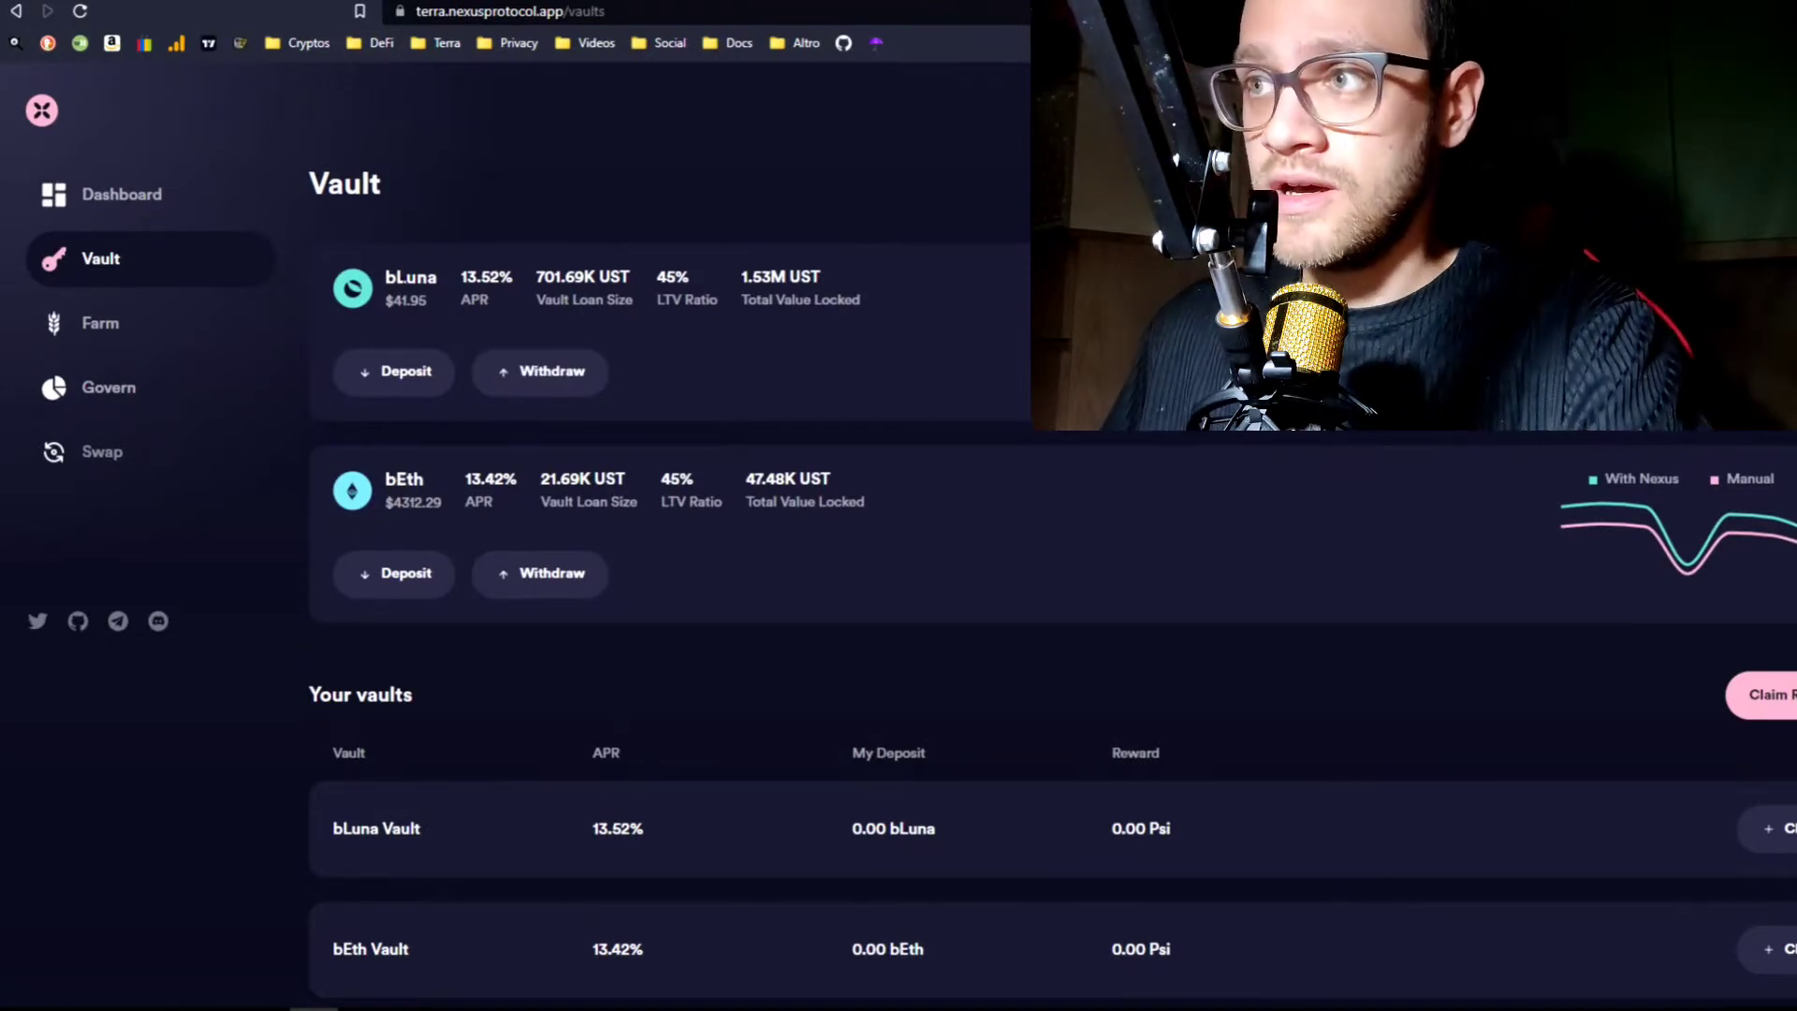
- Examine the bLuna vault's price and APR on Nexus Protocol, and view the governance page
left_click_drag(382, 273, 481, 301)
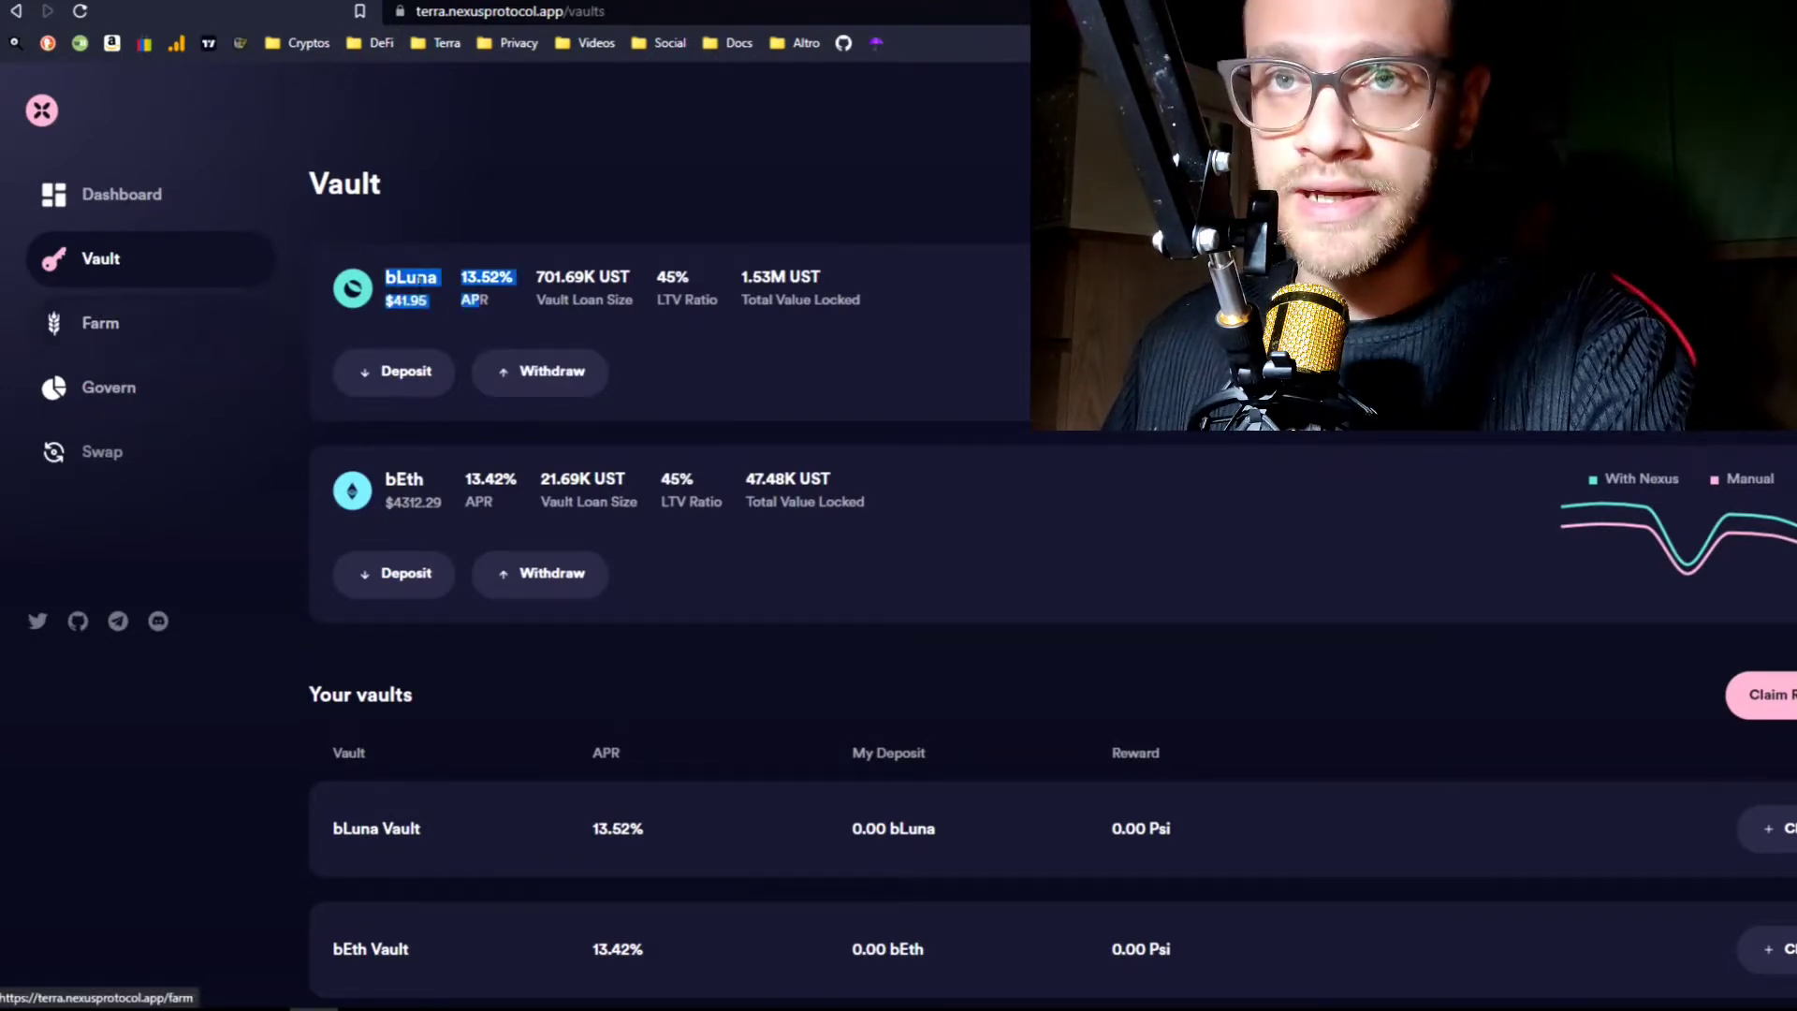
left_click(403, 297)
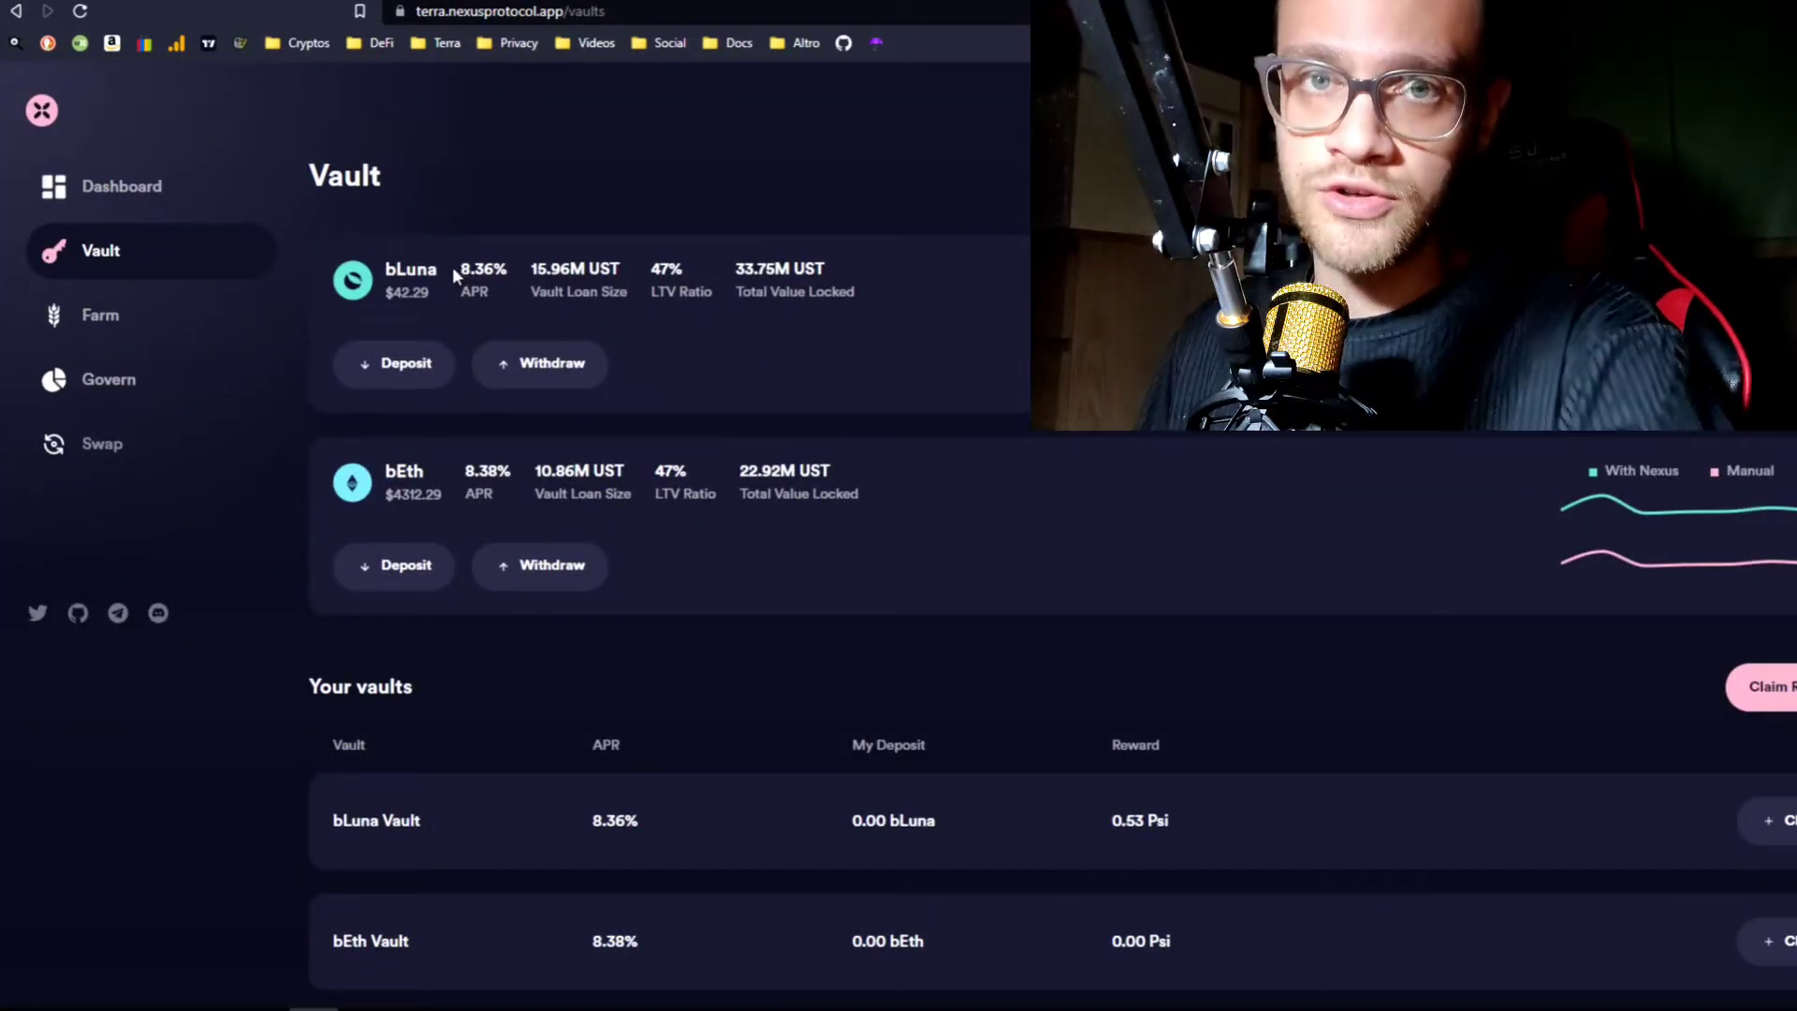
left_click(508, 267)
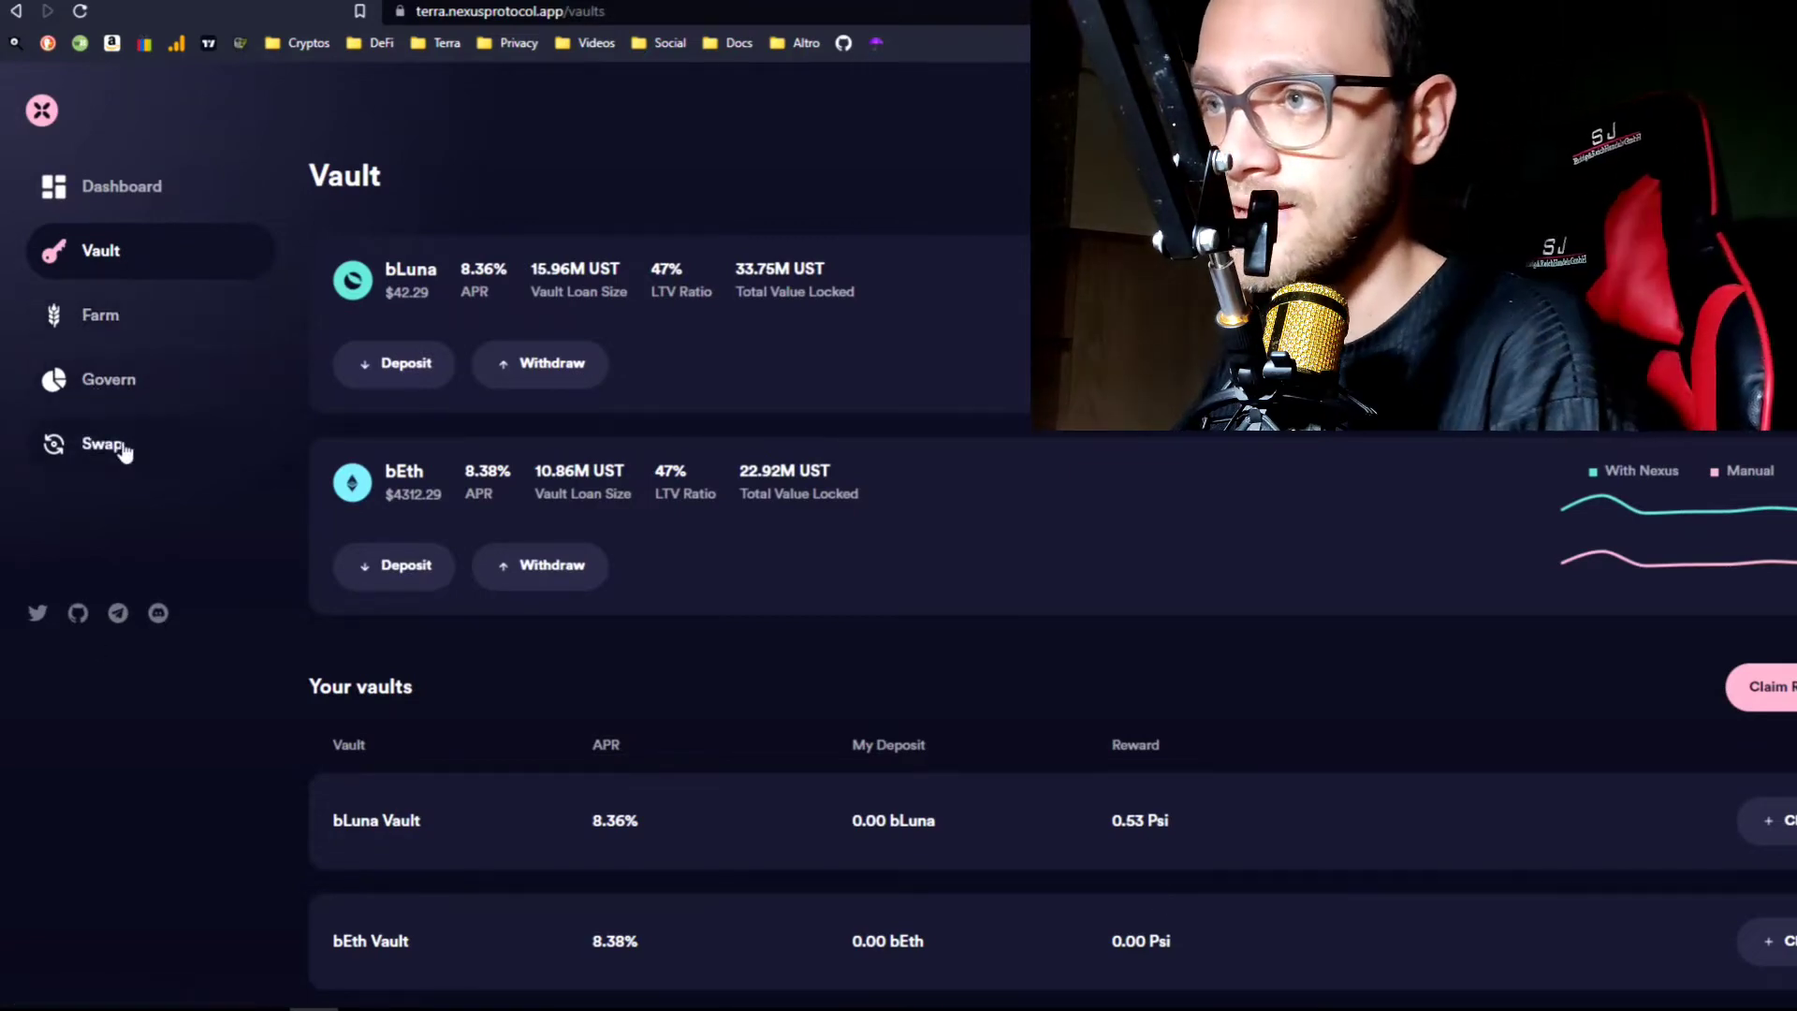
left_click(125, 383)
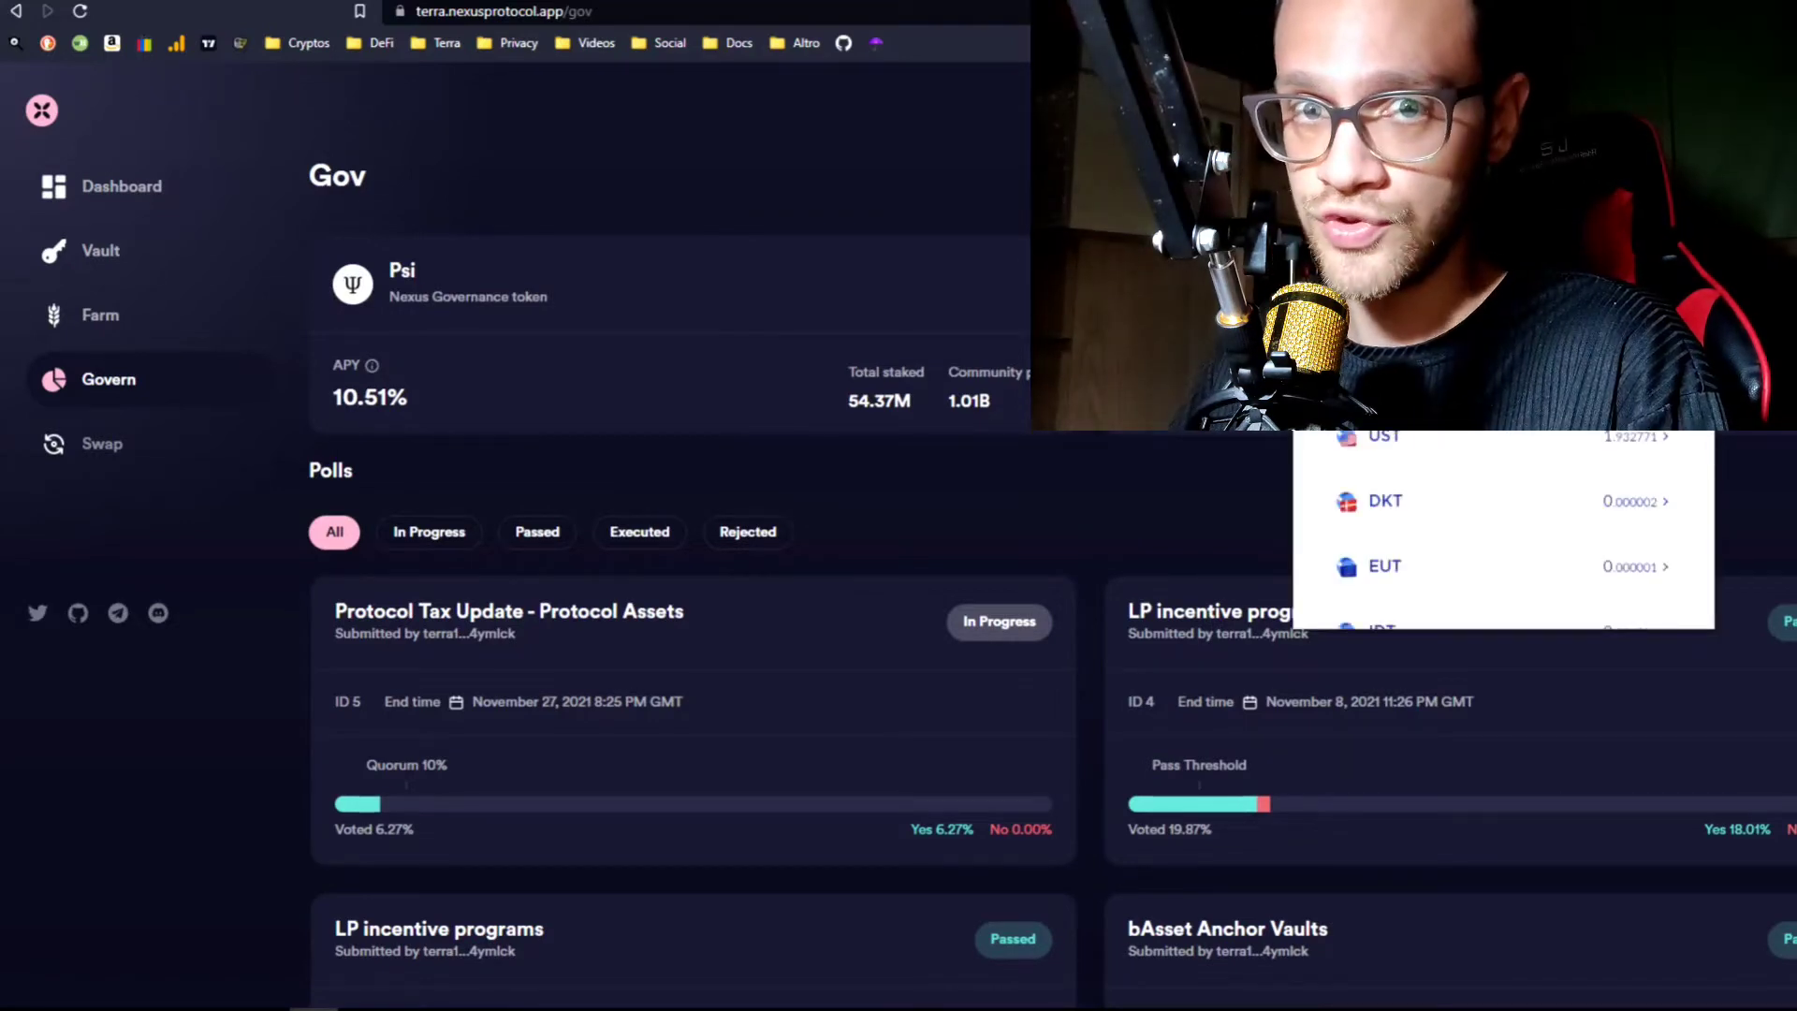
- Deposit 200 bLuna into the Nexus bLuna vault and approve the transaction in the Terra Station wallet
left_click(96, 253)
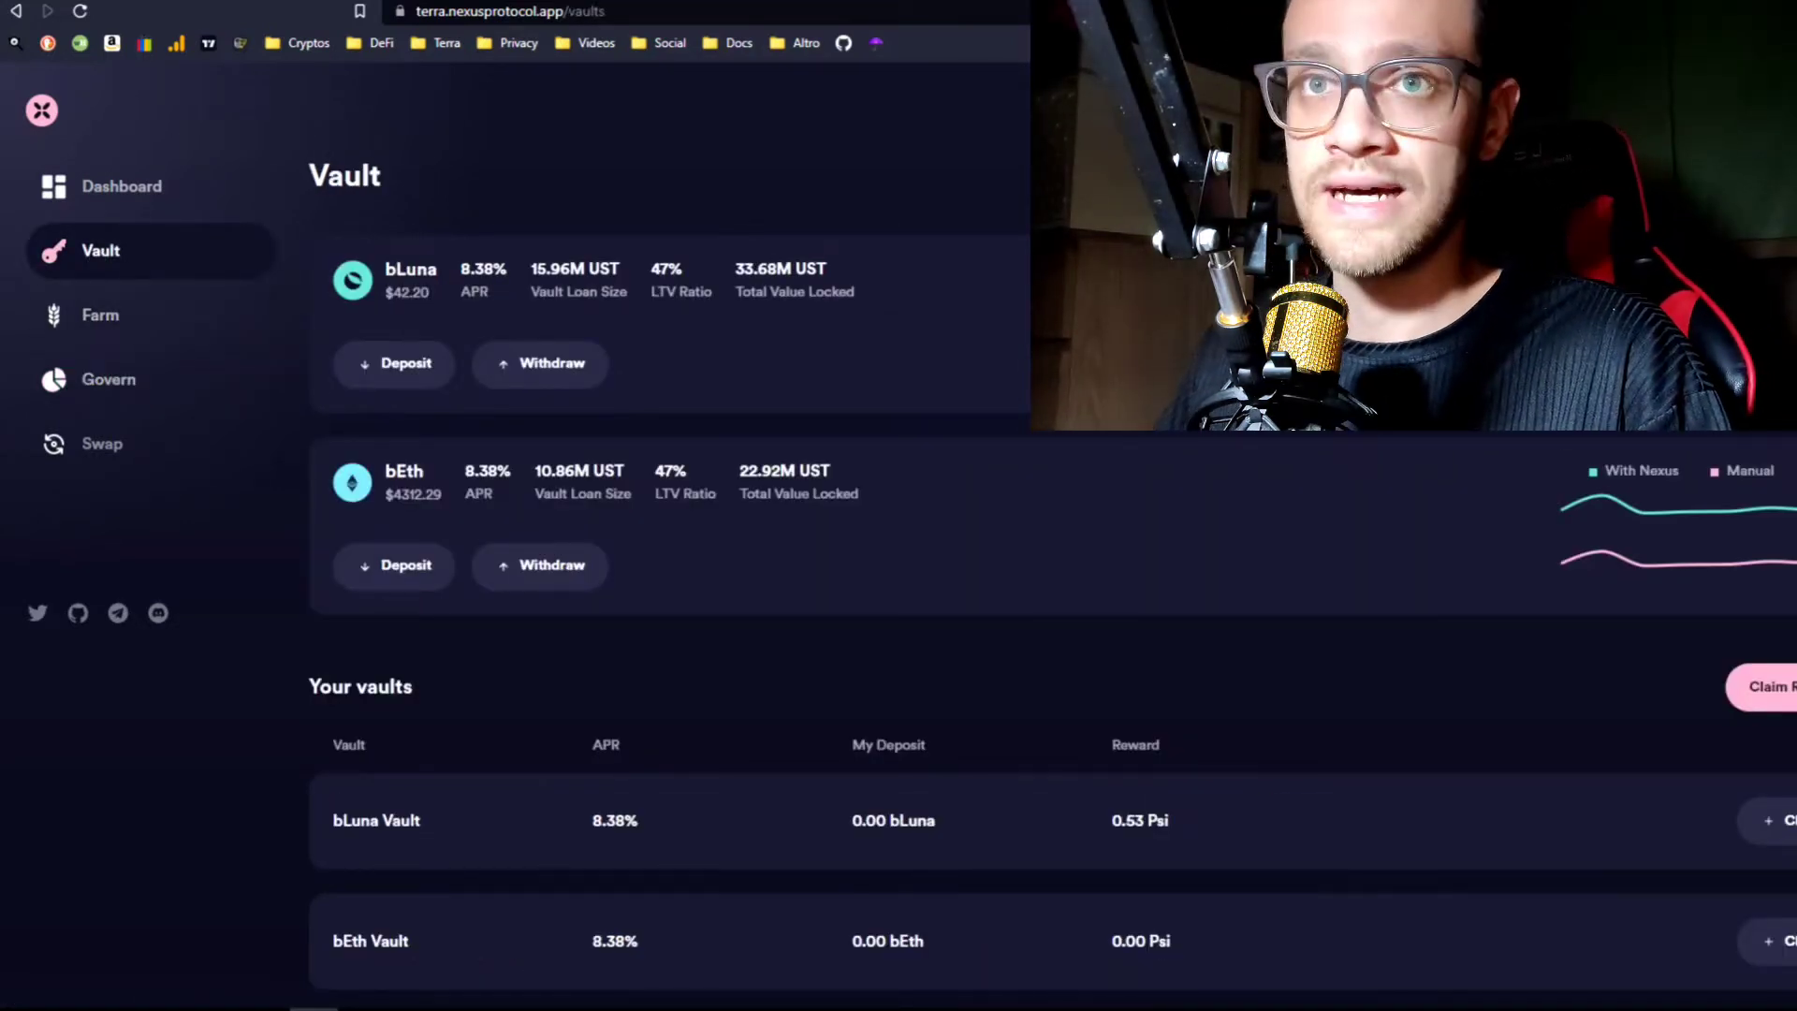
left_click(398, 363)
left_click(873, 332)
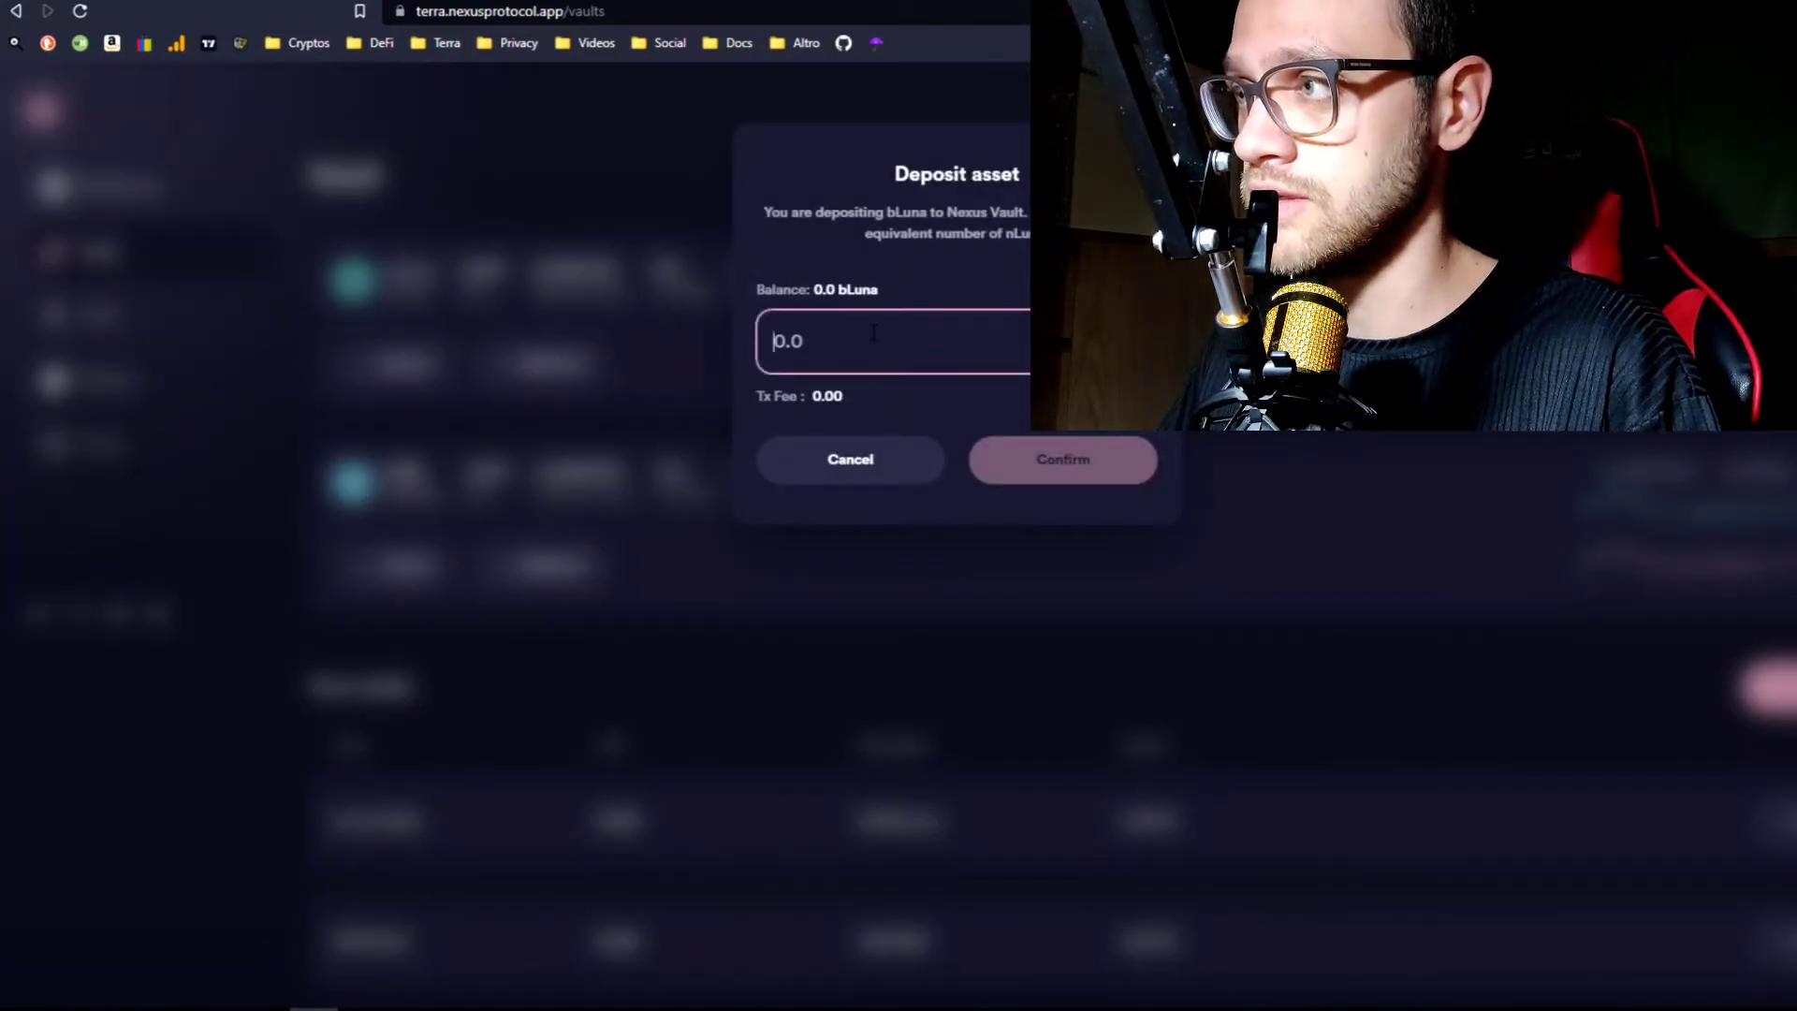
type("200")
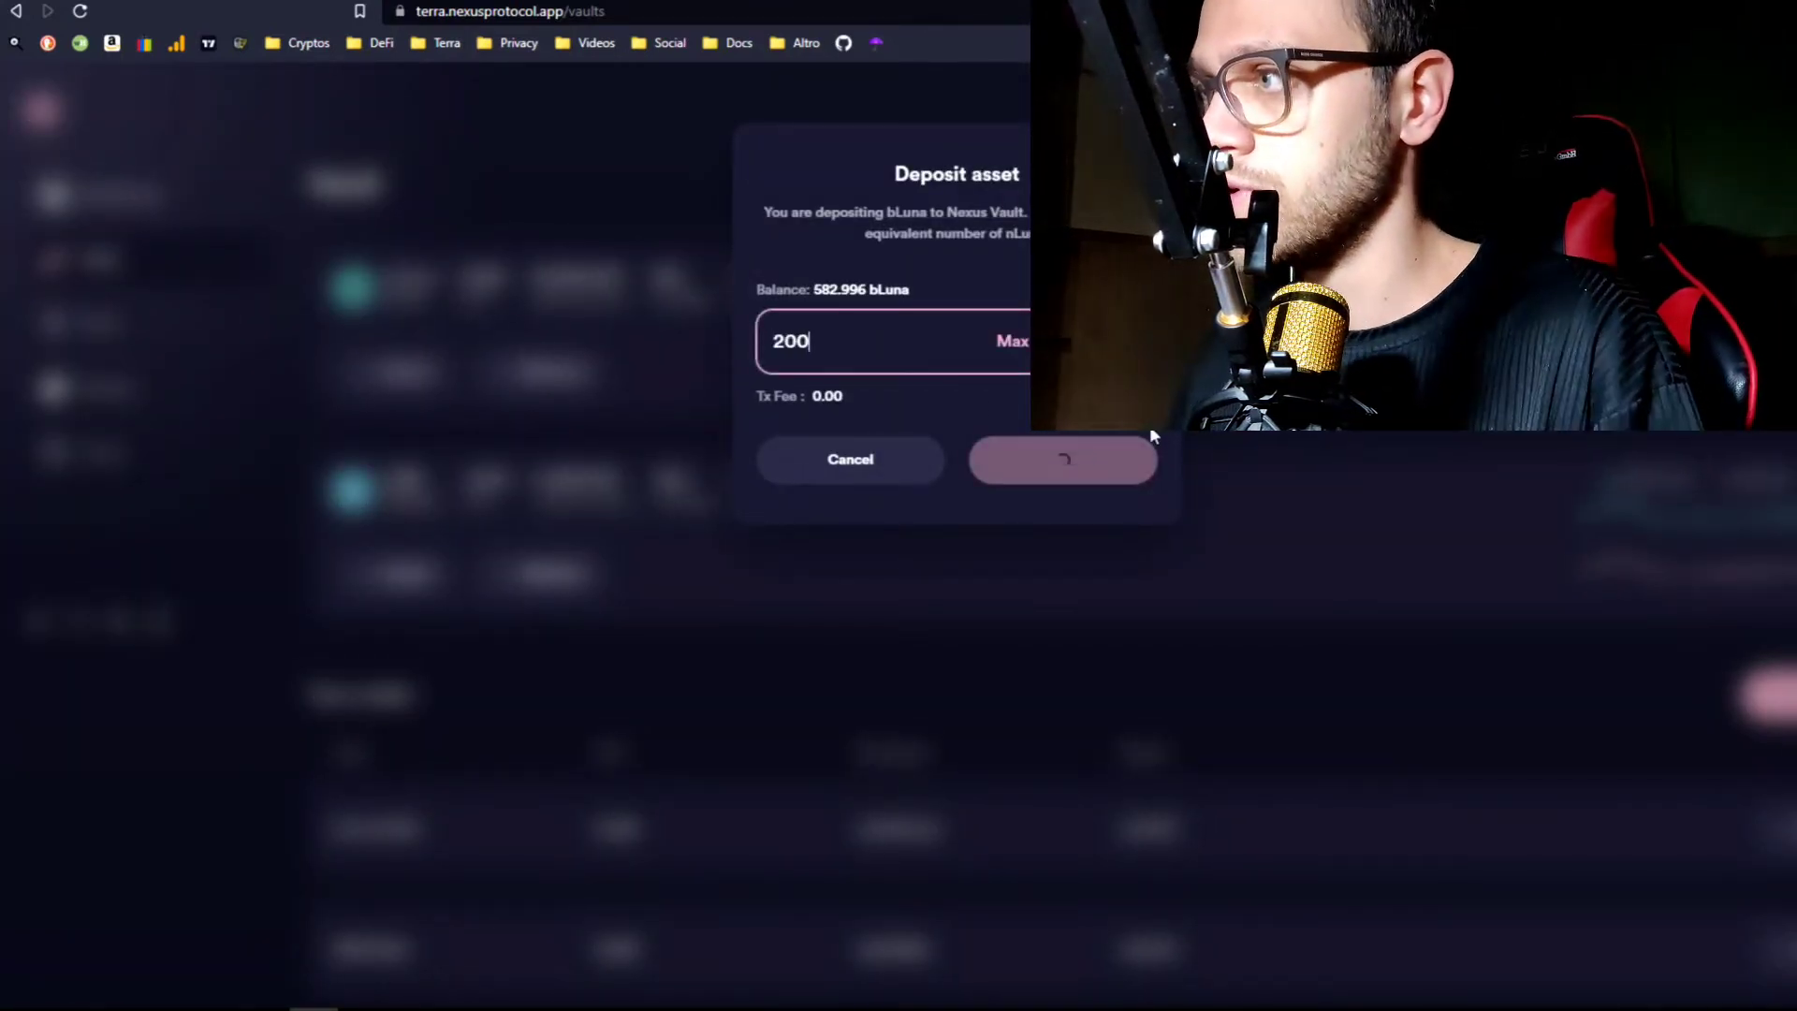
left_click(1049, 457)
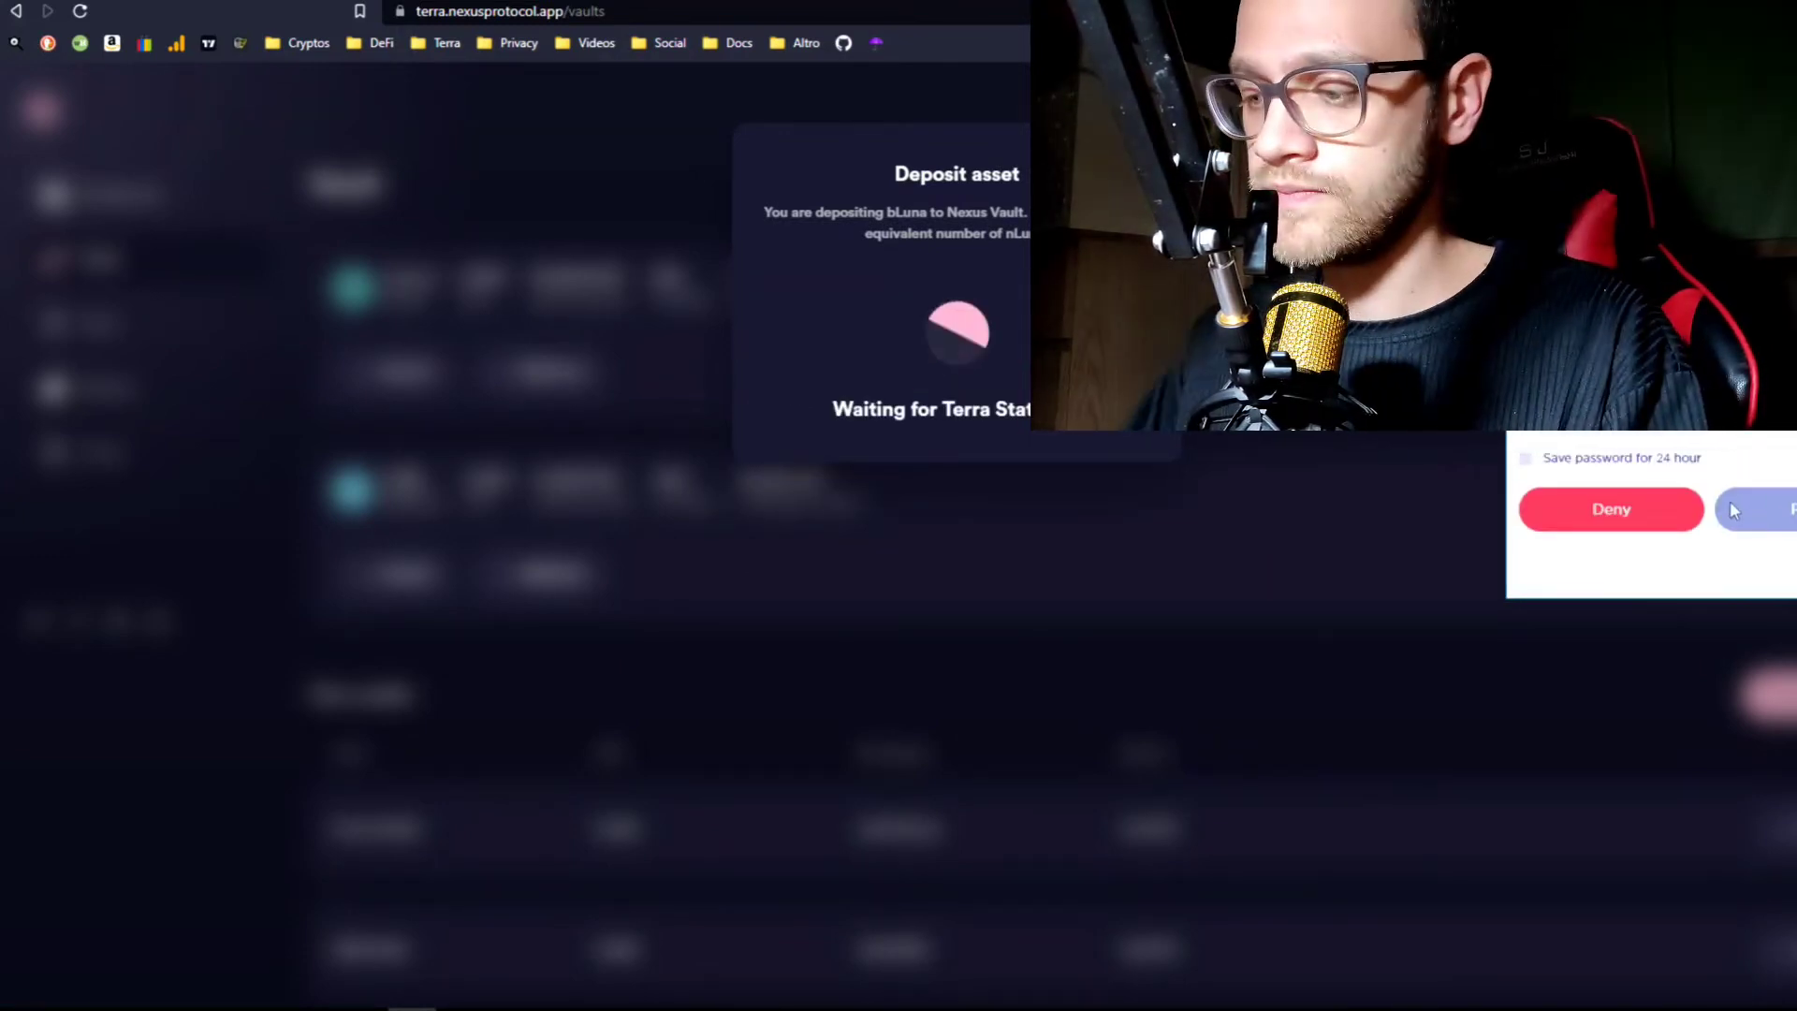
left_click(1732, 511)
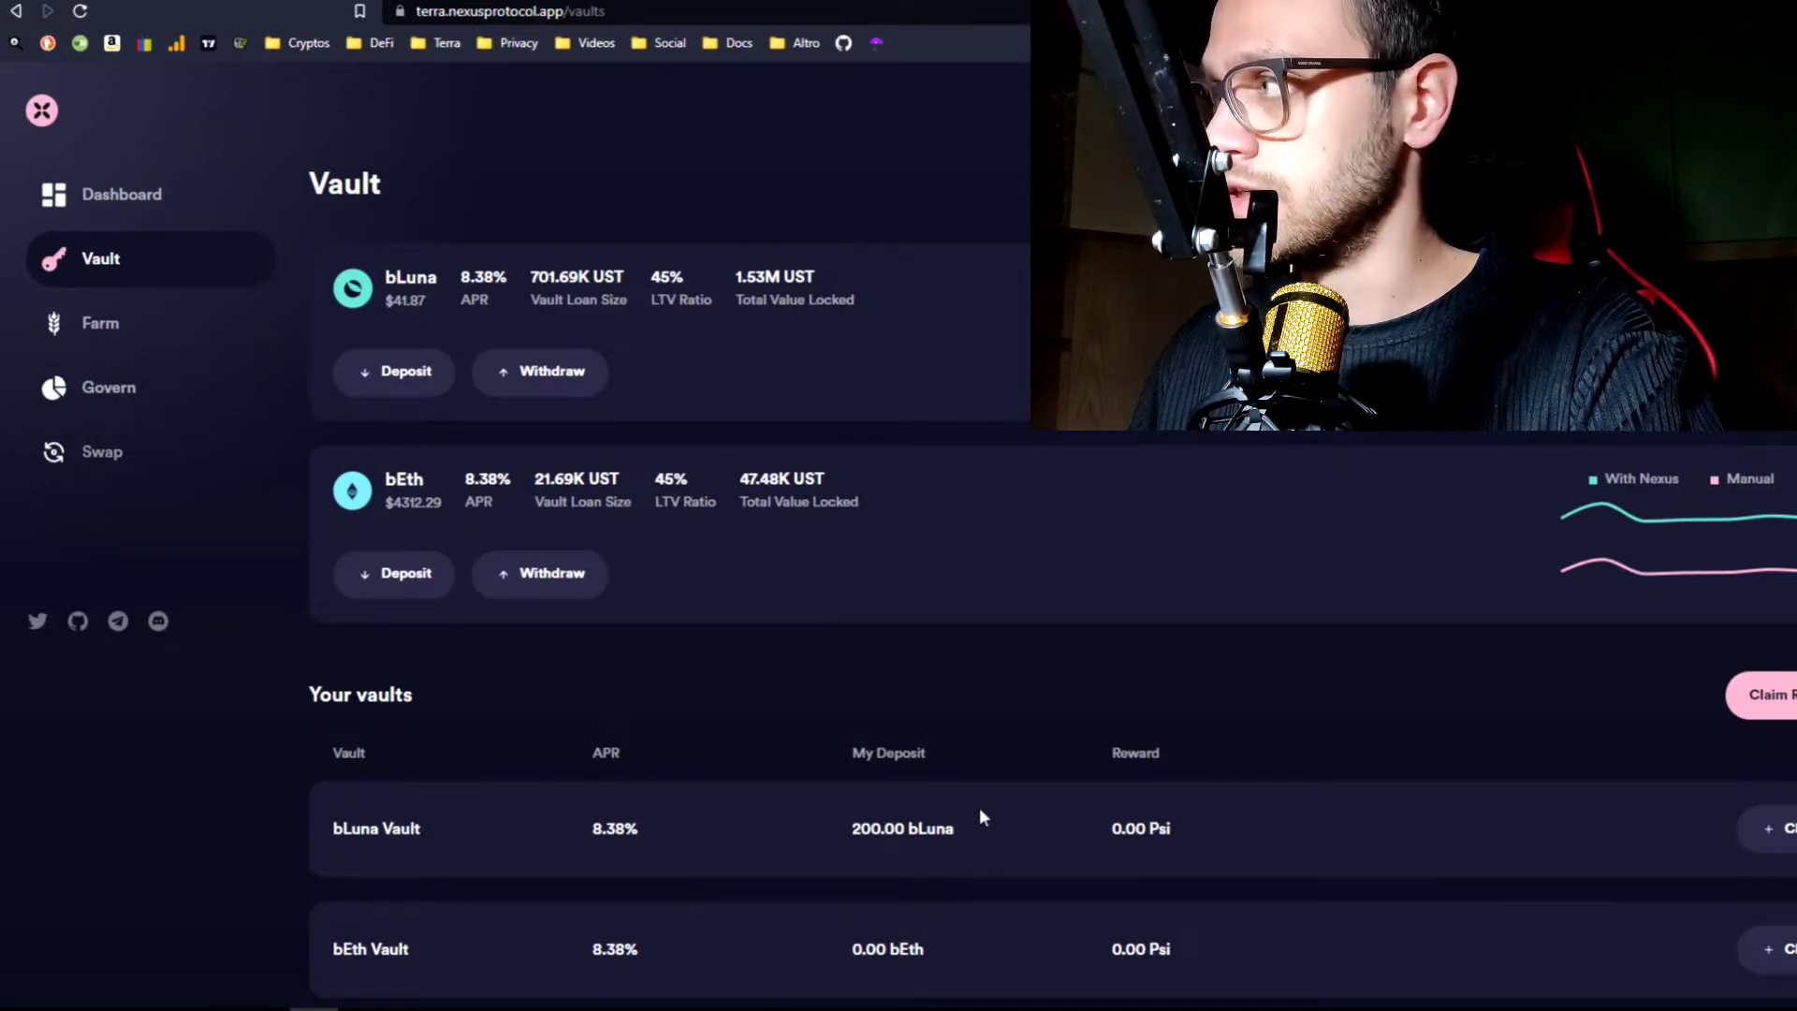
- Check the bLuna vault's deposit, APR and Psi reward under Your vaults
left_click_drag(850, 829, 927, 829)
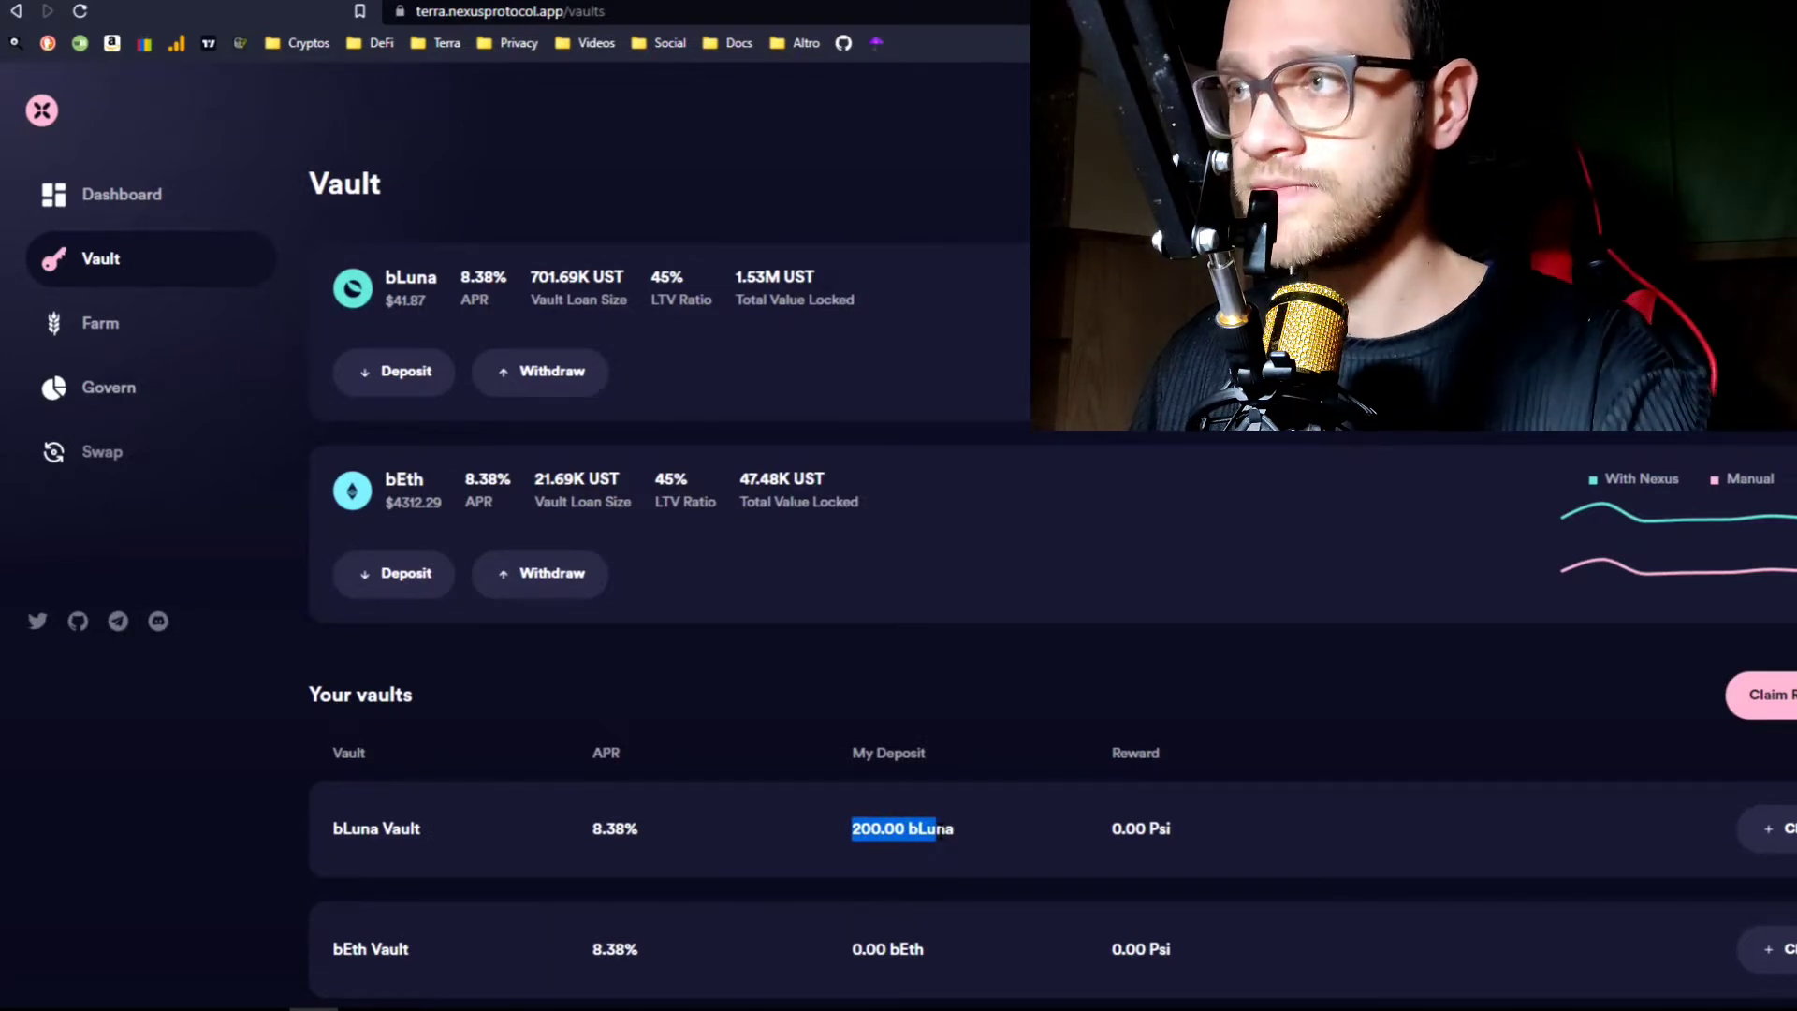
left_click_drag(644, 828, 562, 823)
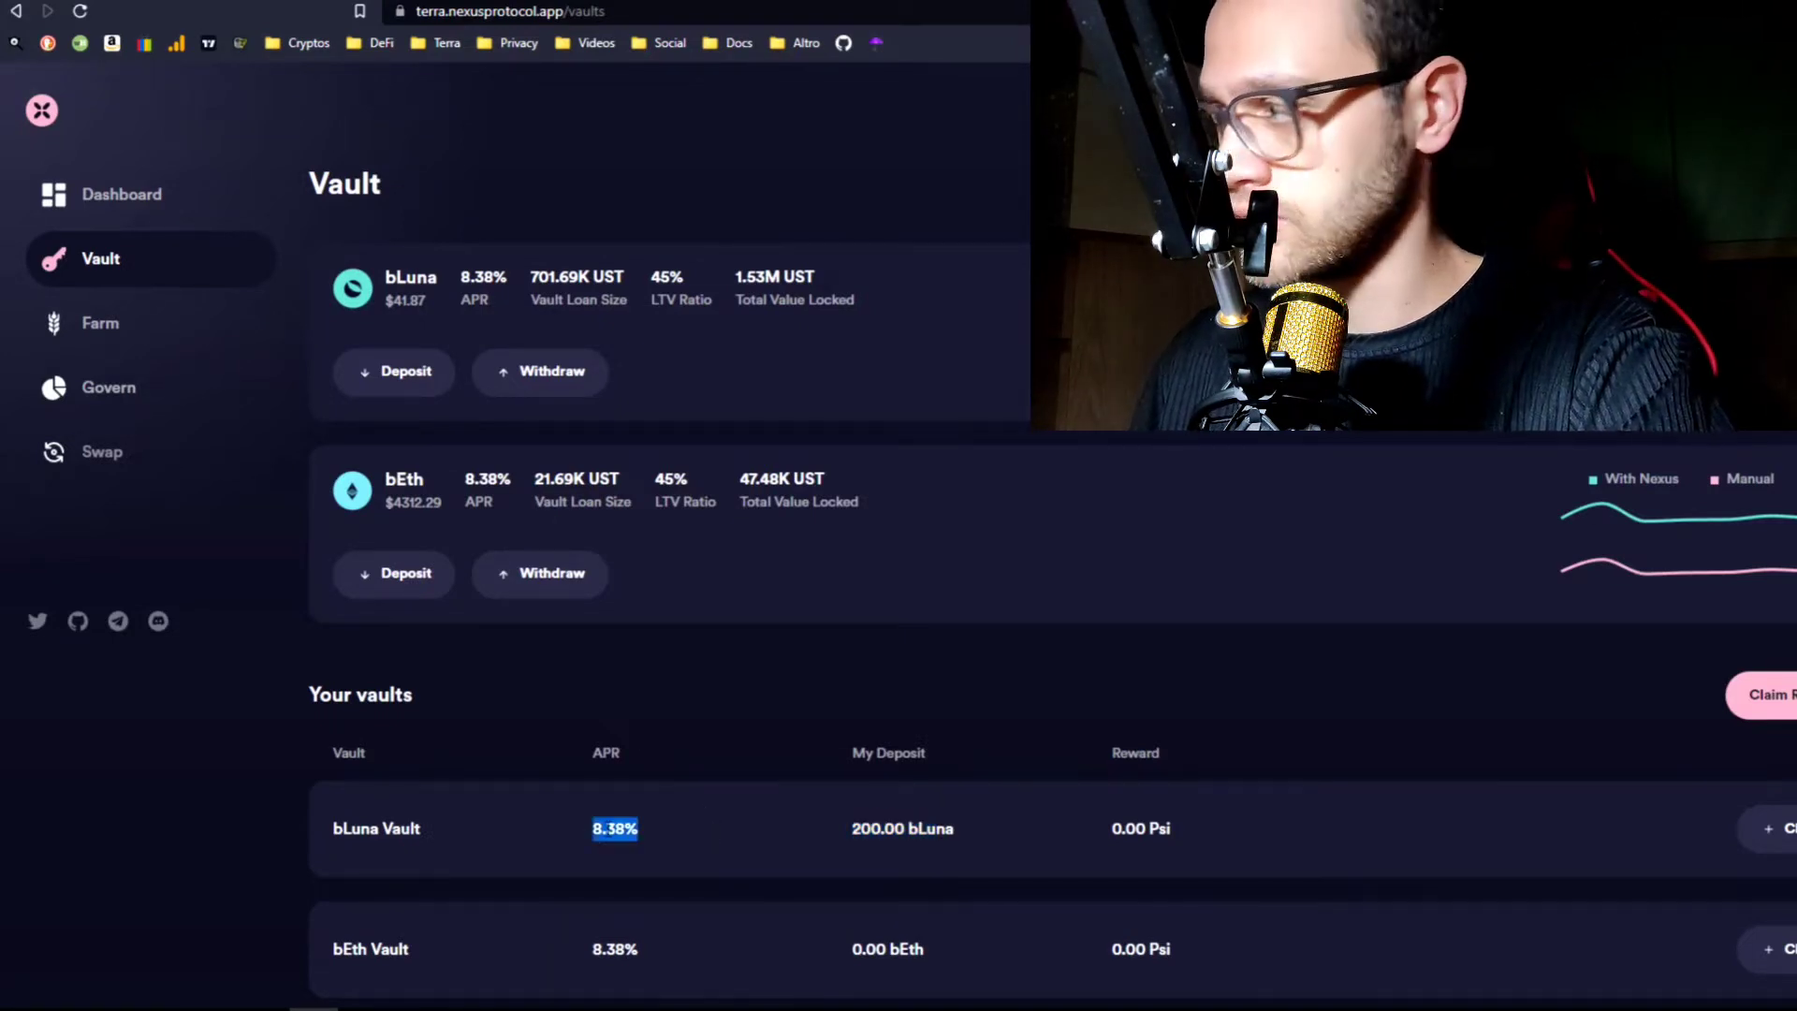
left_click_drag(1111, 829, 1193, 829)
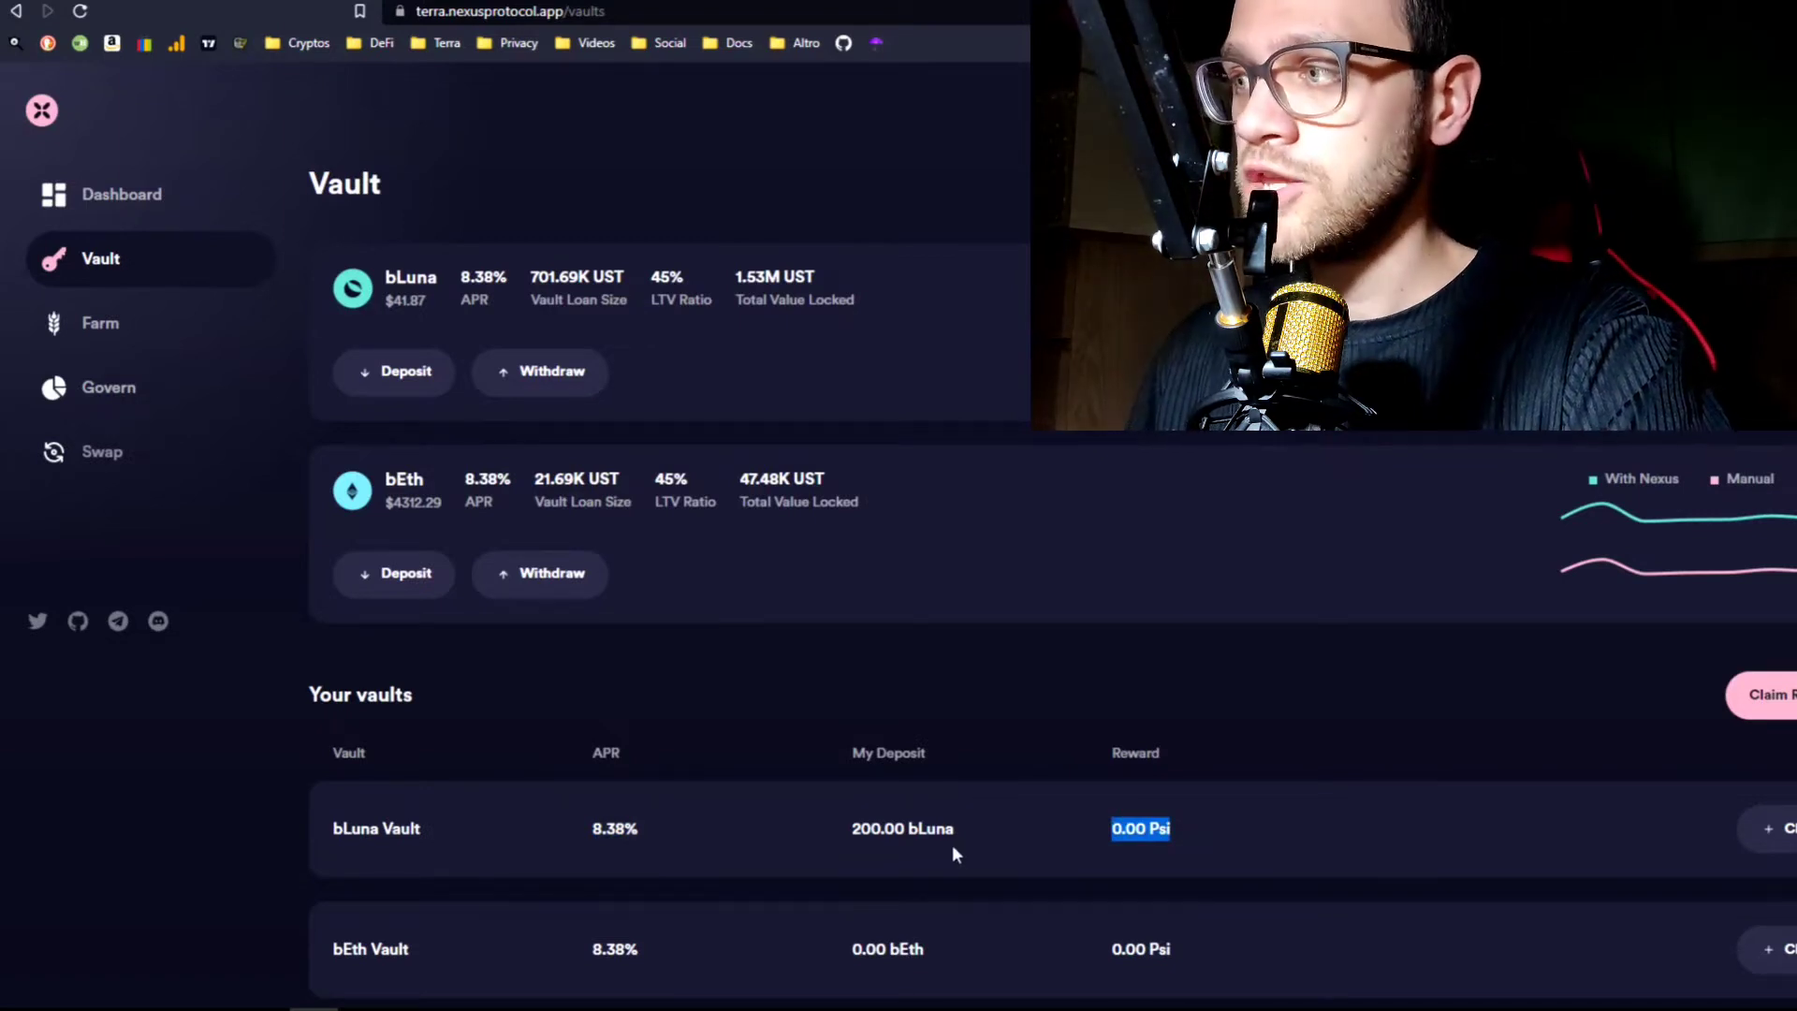
- Preview a swap of the maximum nLuna balance into Psi, and close the swap without submitting it
left_click(94, 452)
left_click(1100, 465)
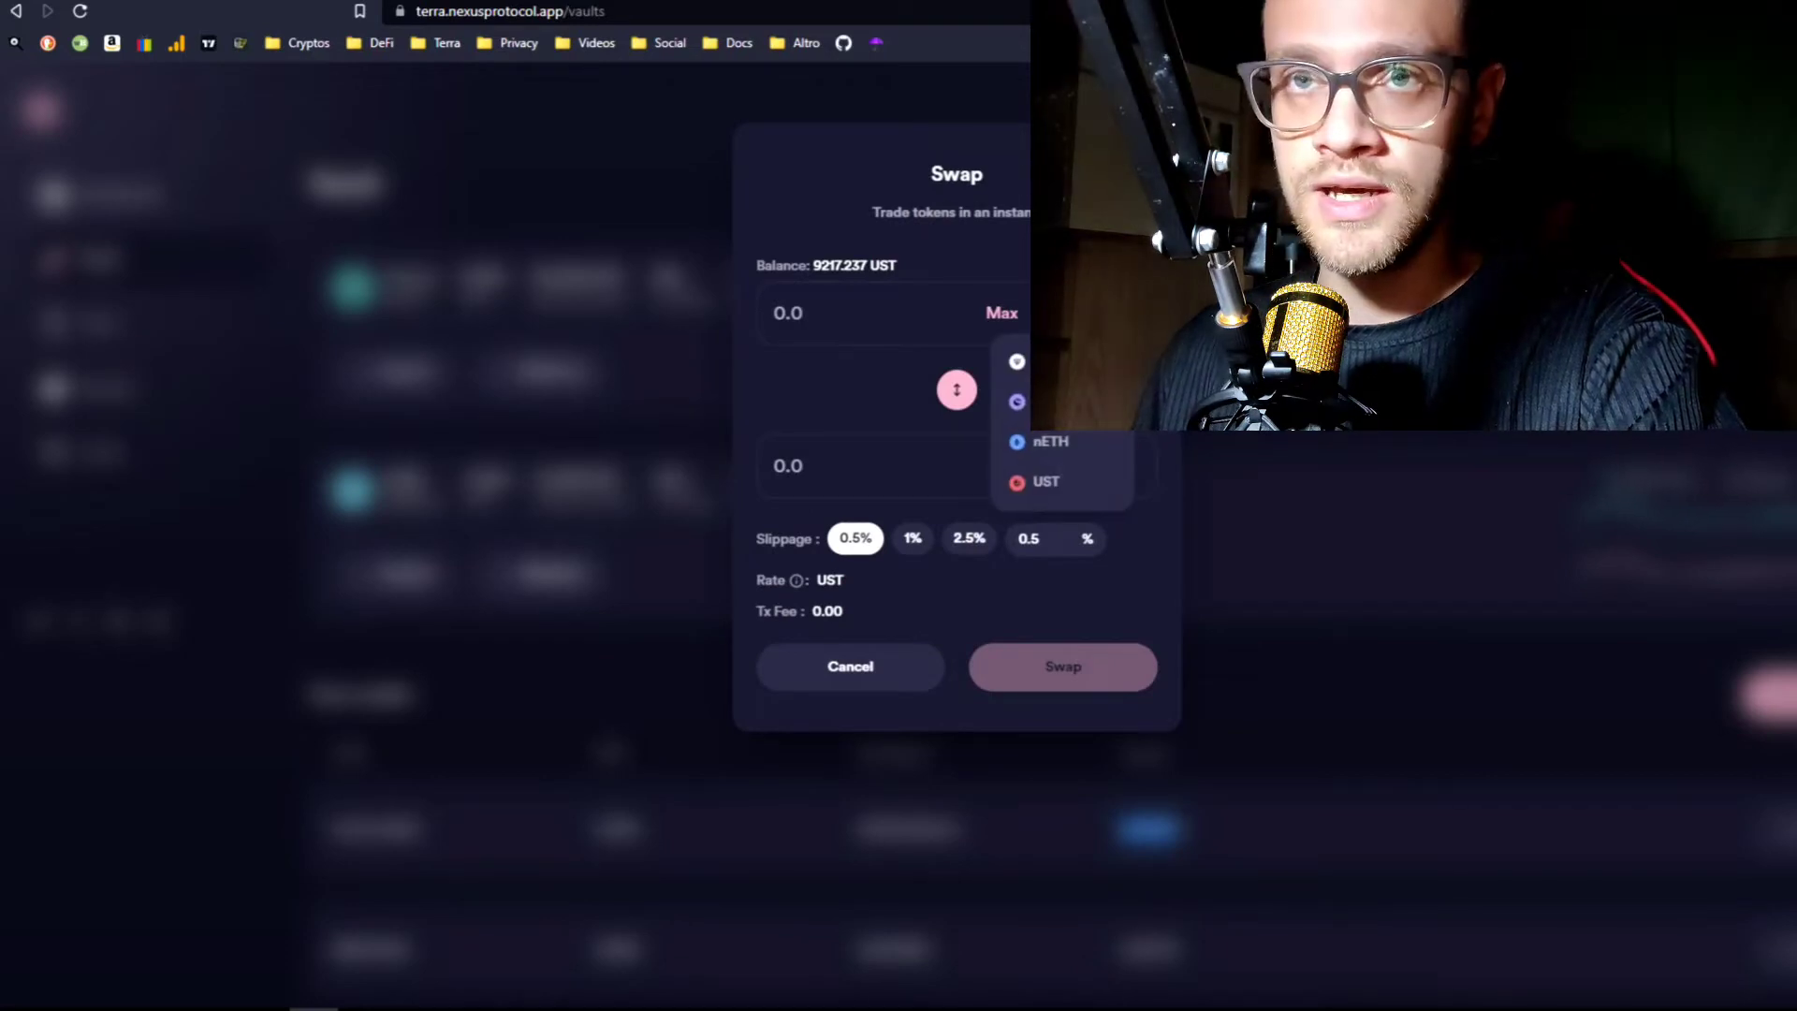
left_click(1039, 402)
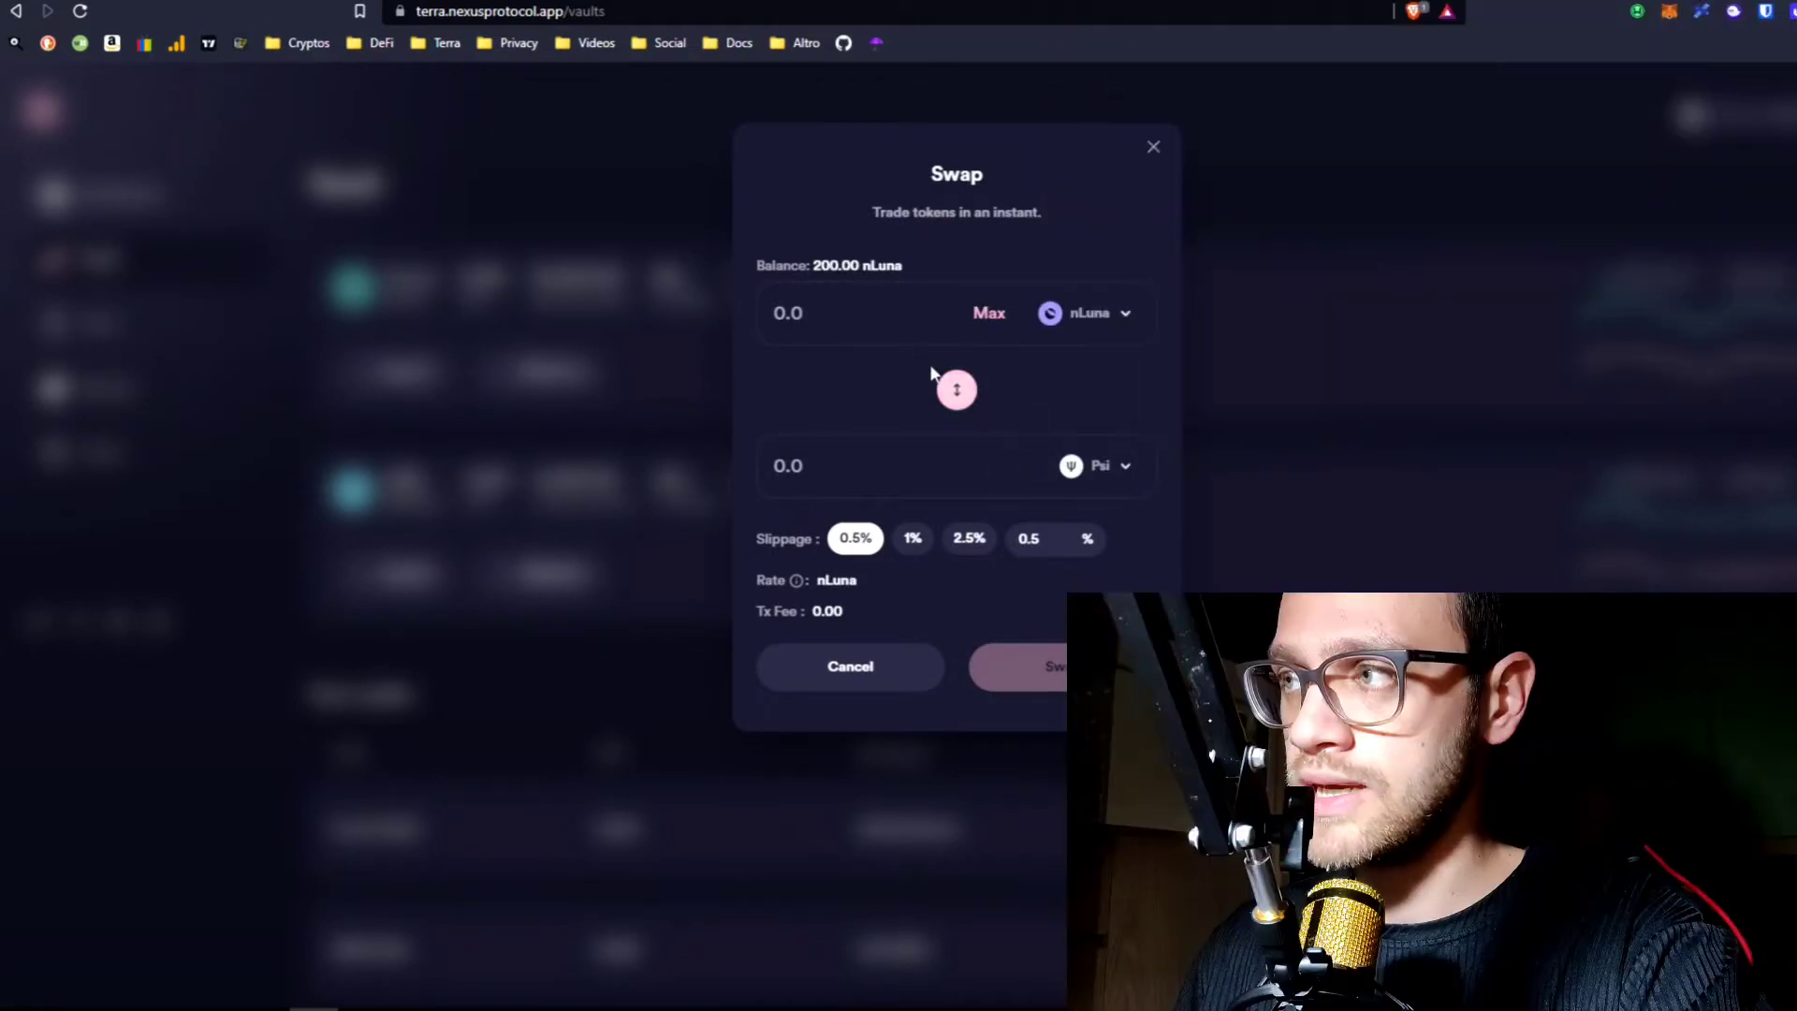
left_click(990, 316)
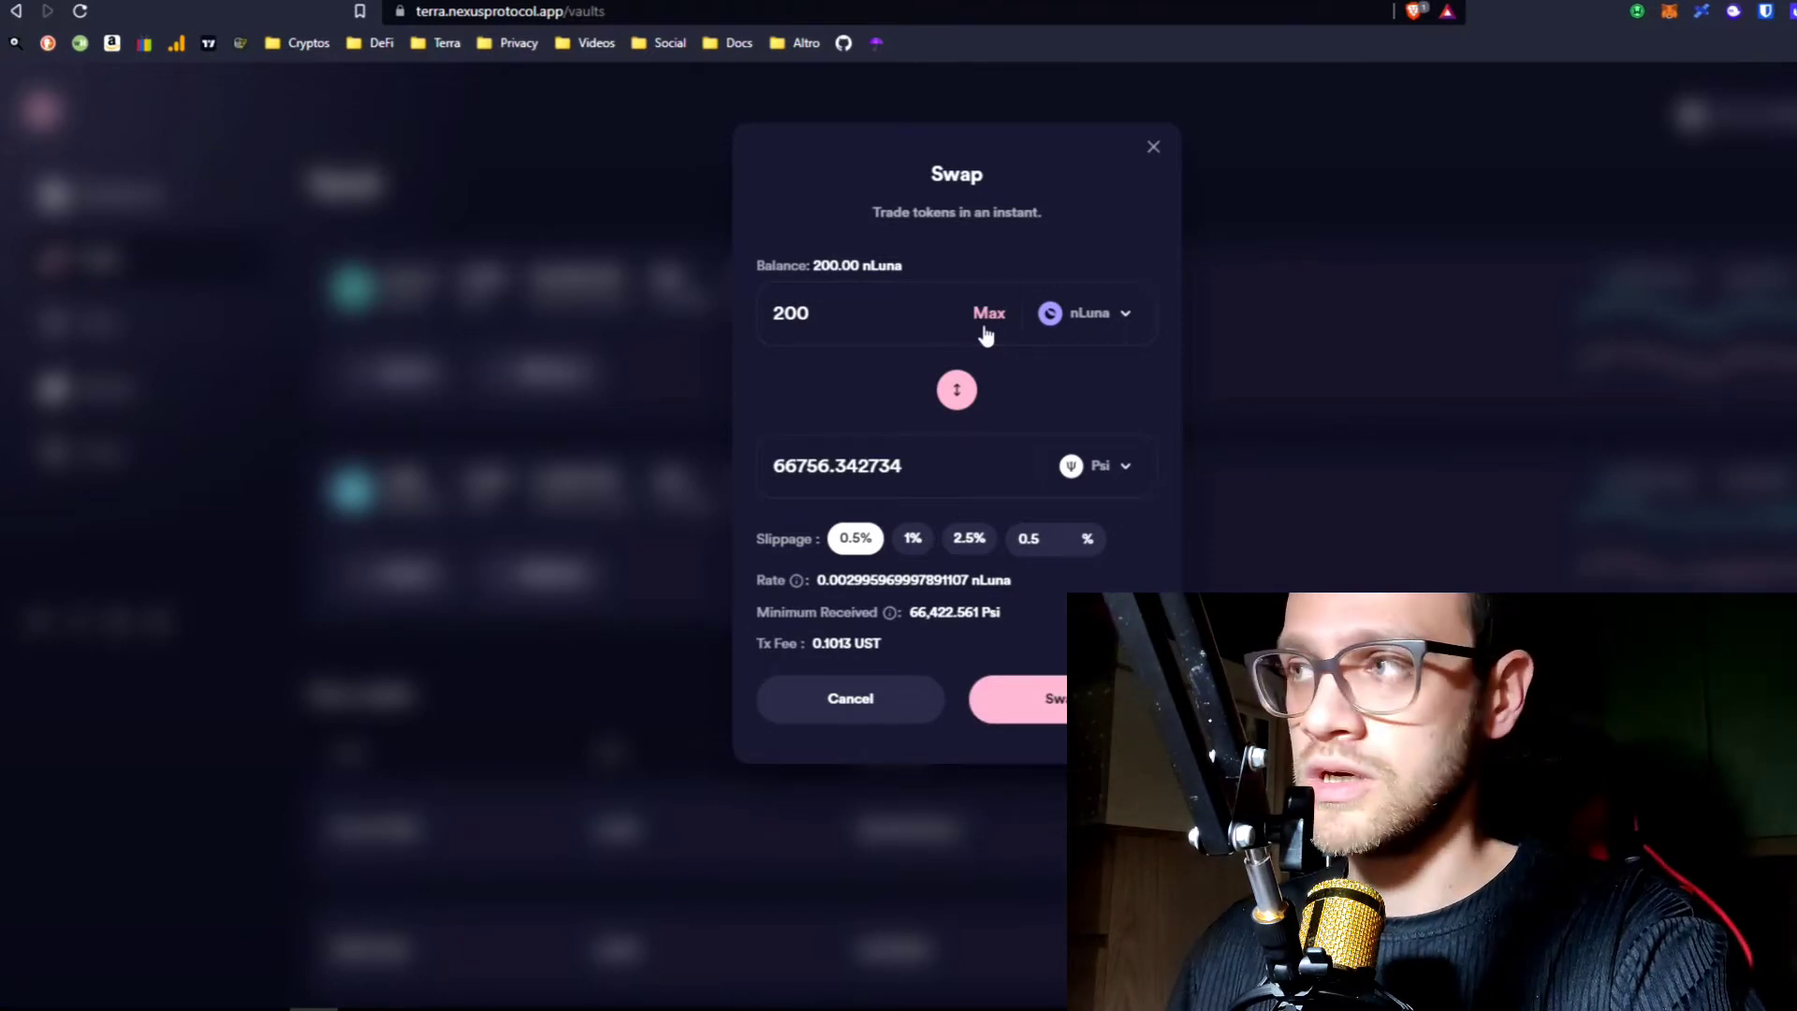
key("Escape")
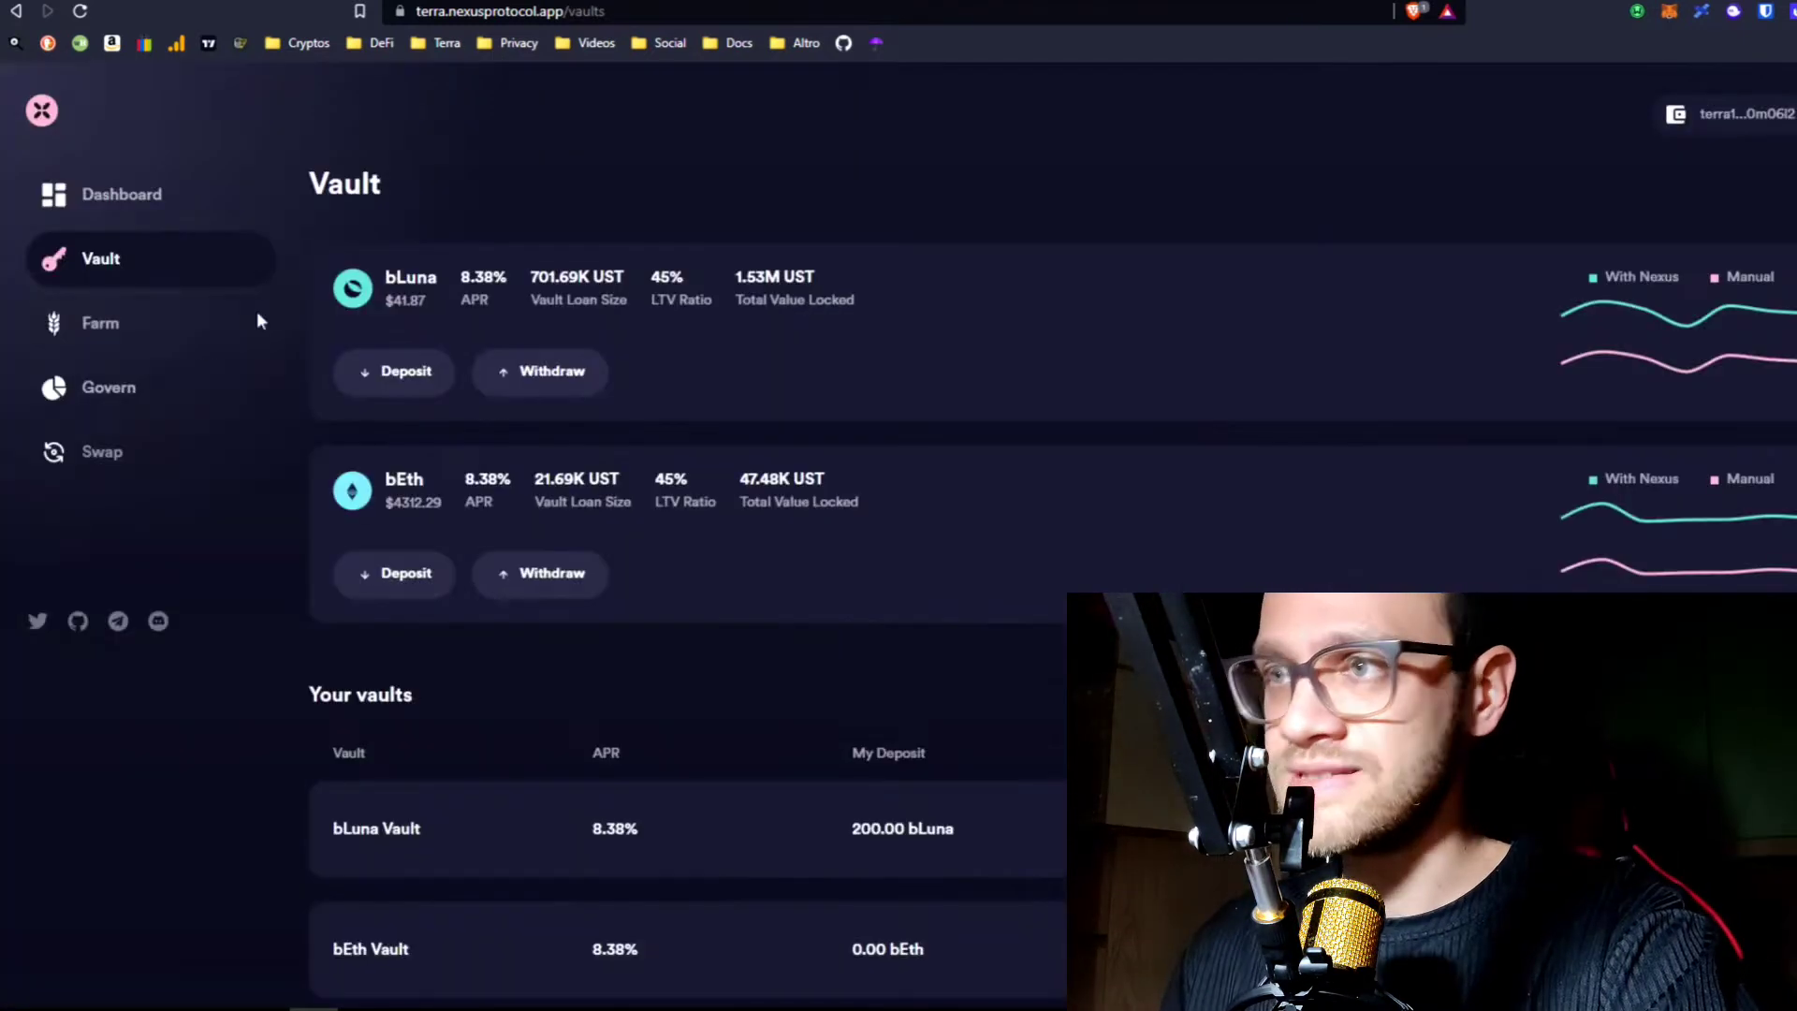
- Open the Farm page and examine the nLuna / Psi liquidity pool's APR and rewards
left_click(109, 351)
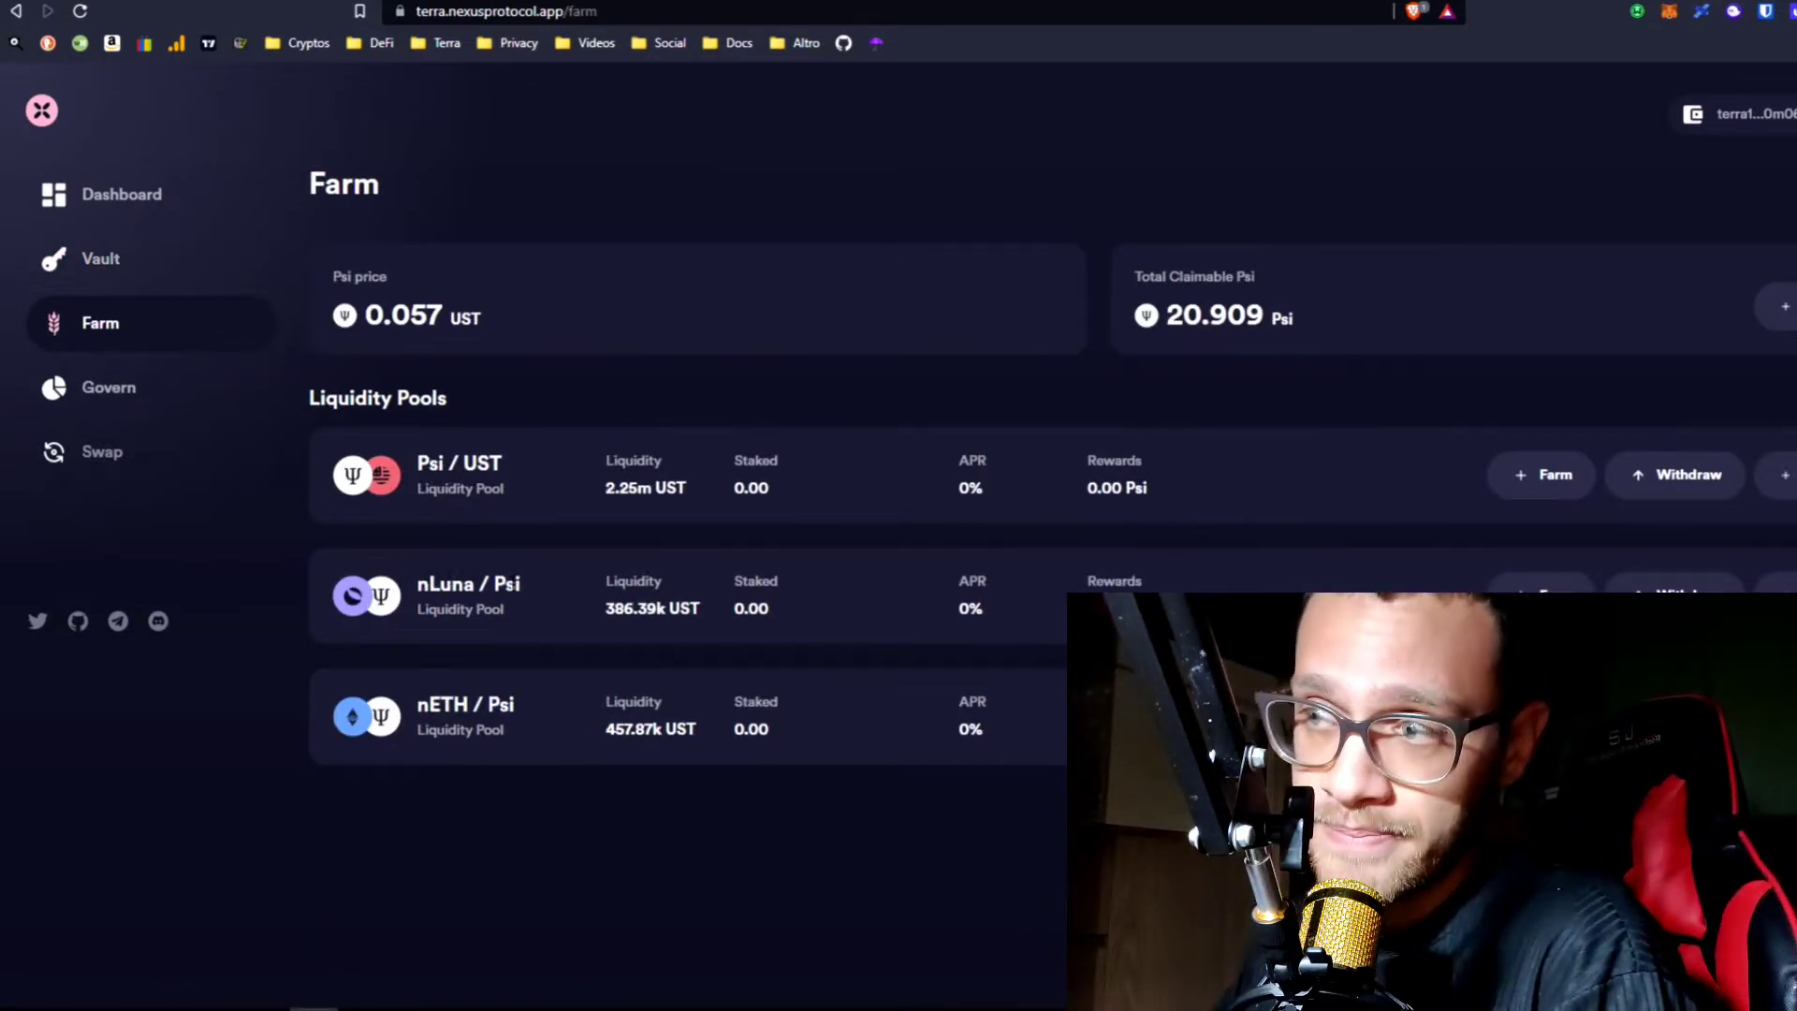
left_click_drag(1142, 585, 918, 573)
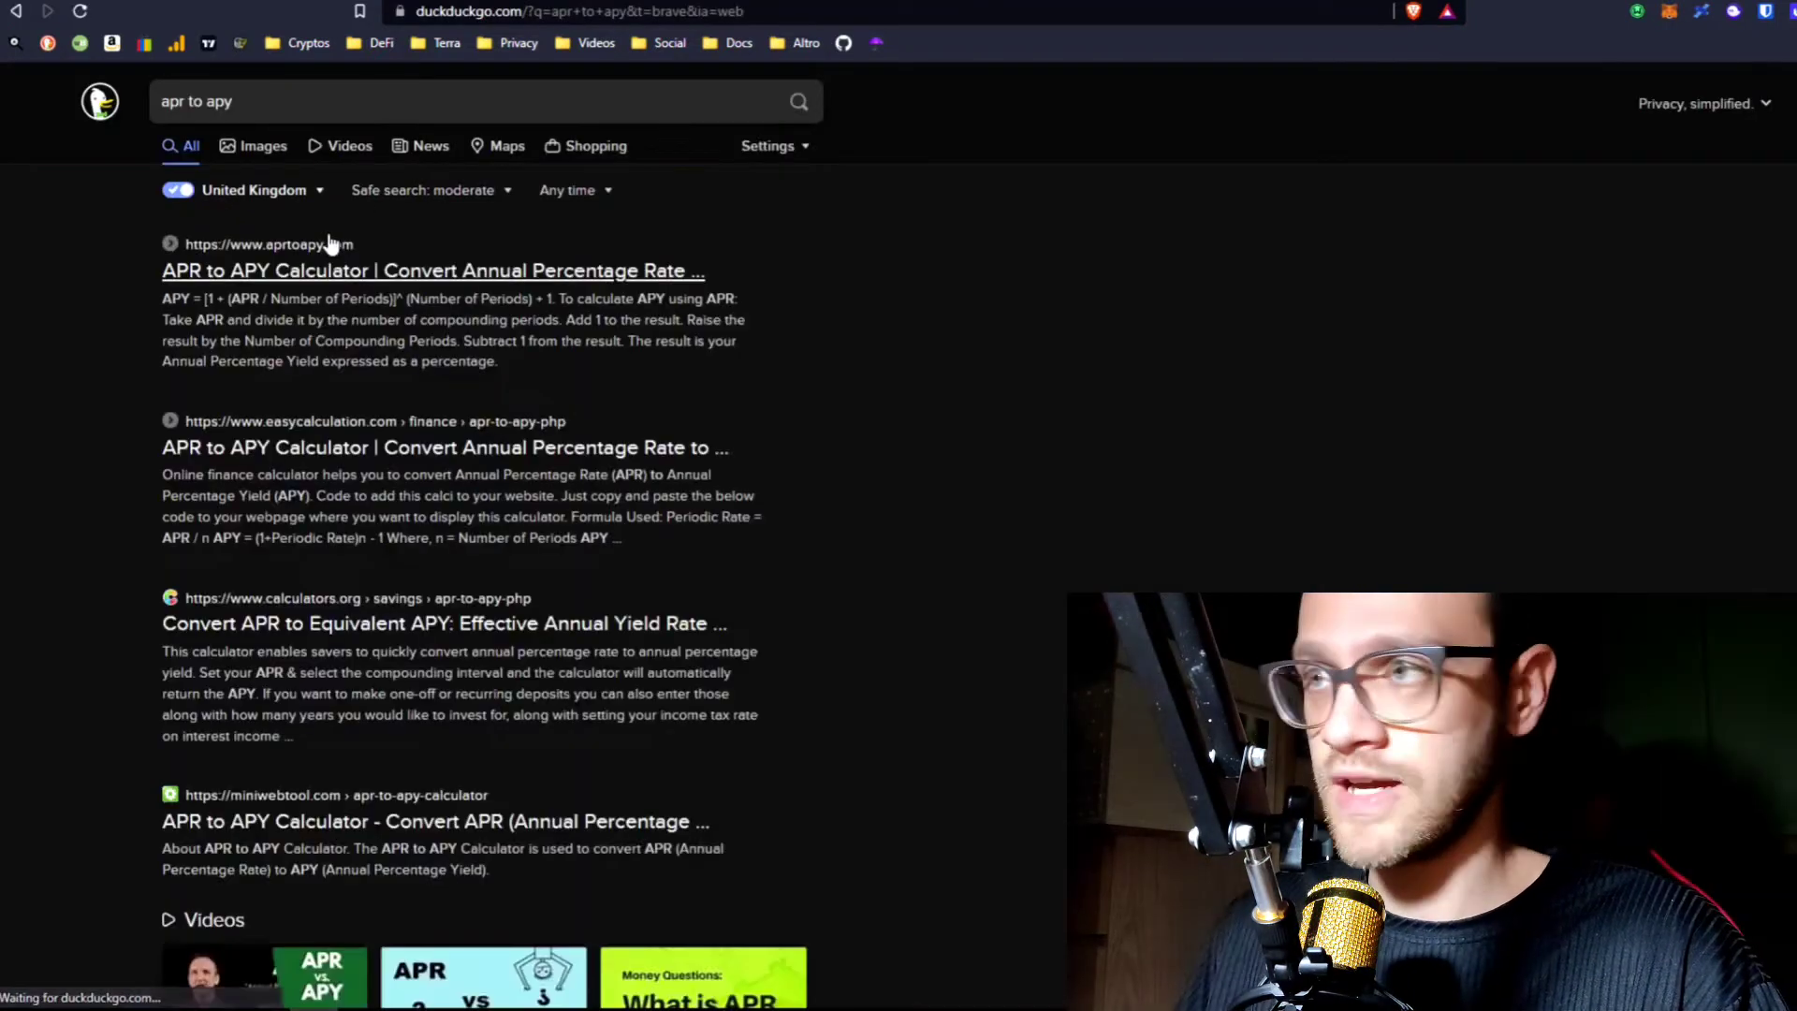
- Open the aprtoapy.com calculator and convert APRs of 100% and 158% to APY with daily compounding
left_click(296, 271)
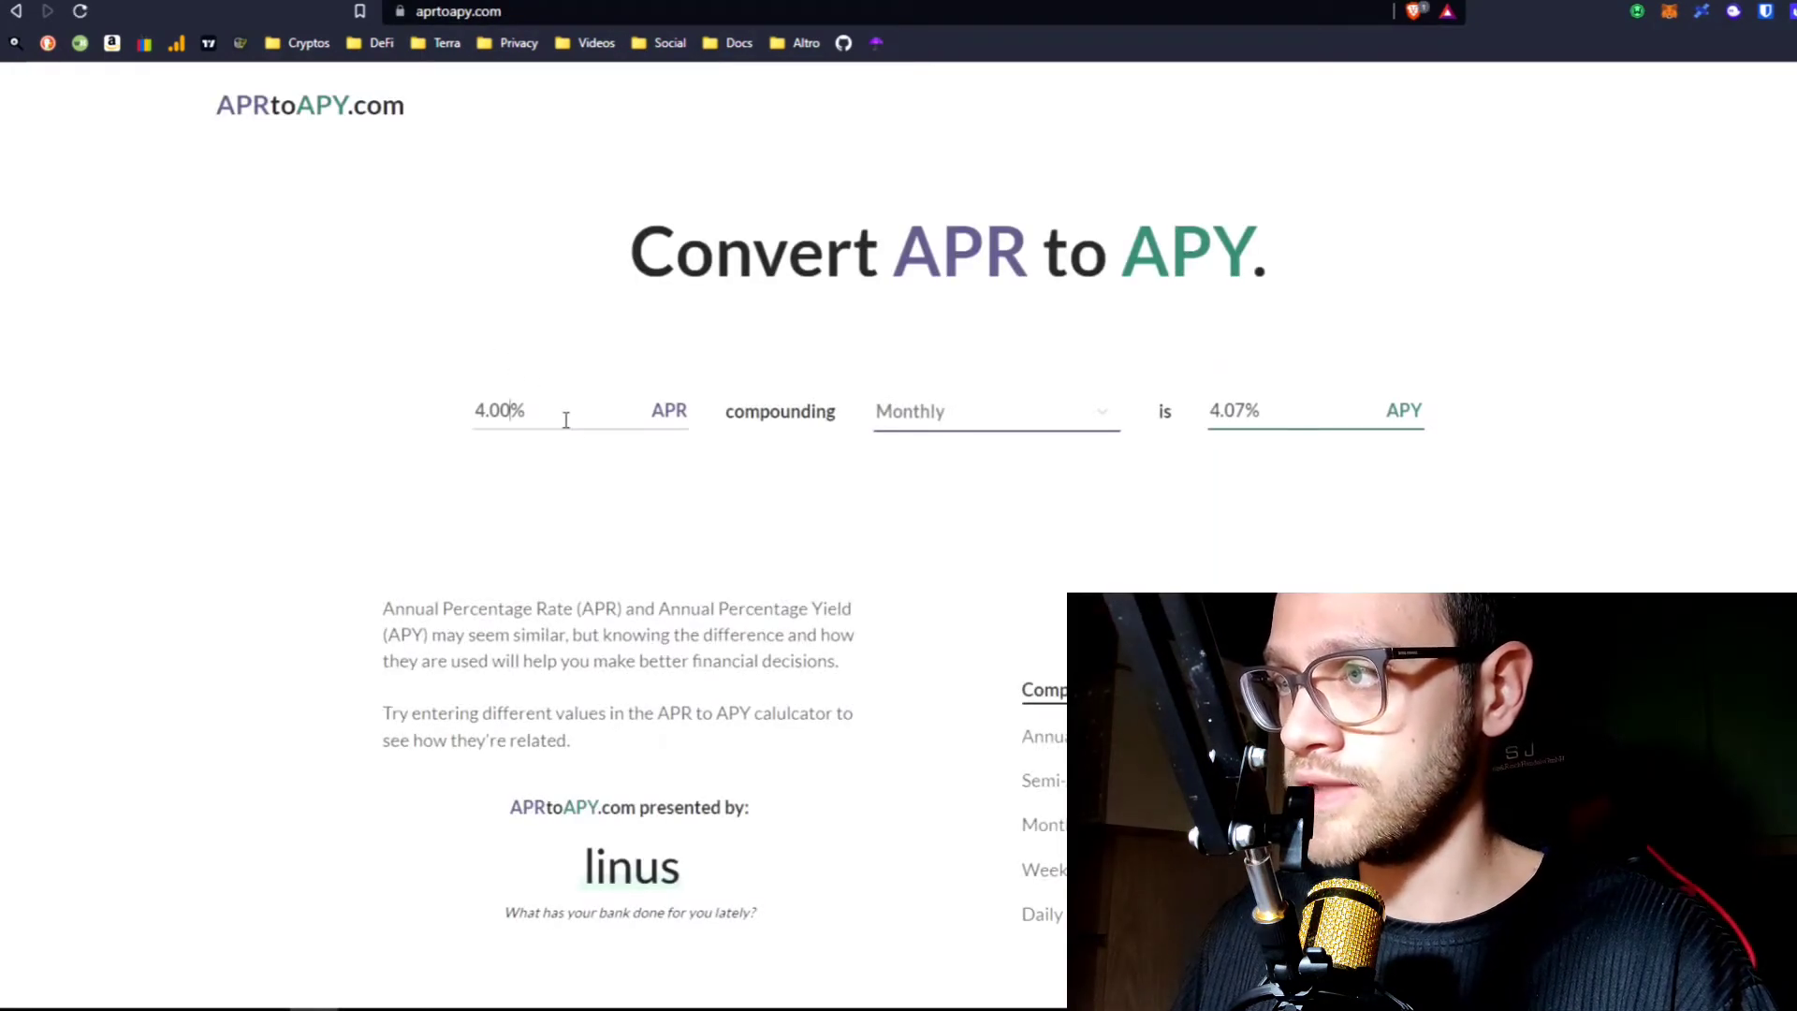
key("BackSpace")
key("BackSpace")
key("BackSpace")
key("BackSpace")
type("10")
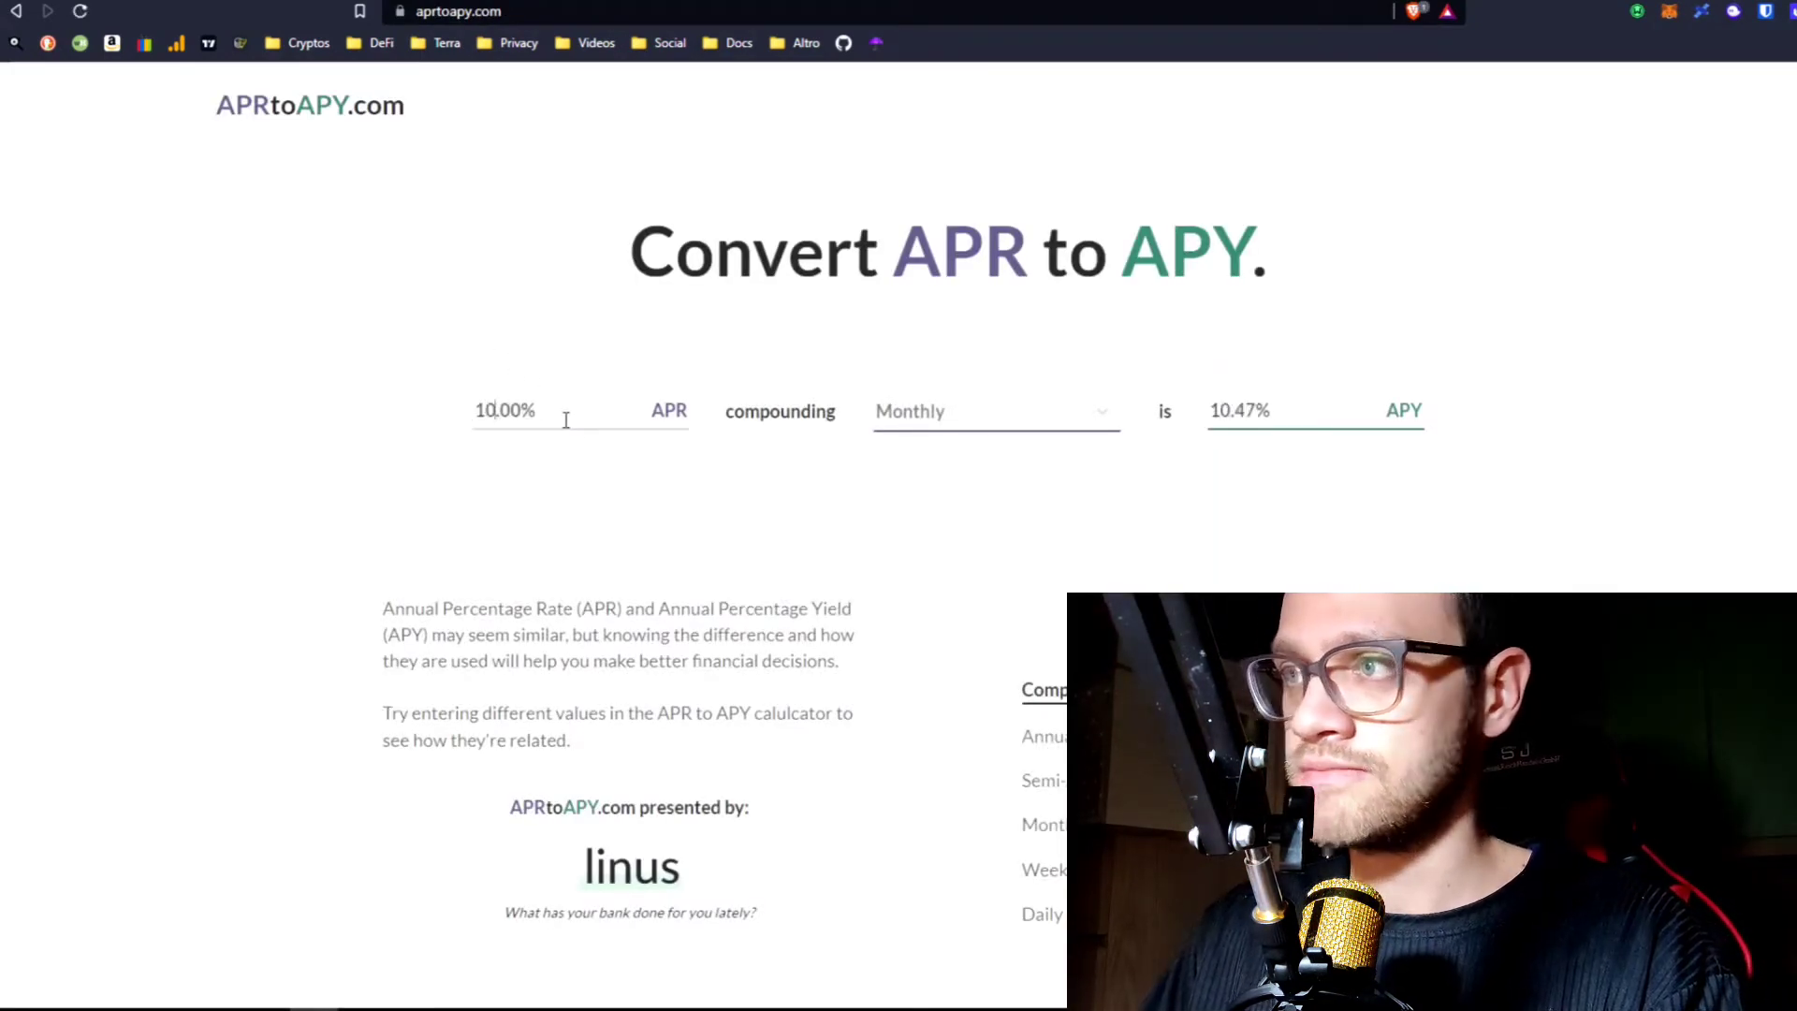
type("0")
left_click(951, 416)
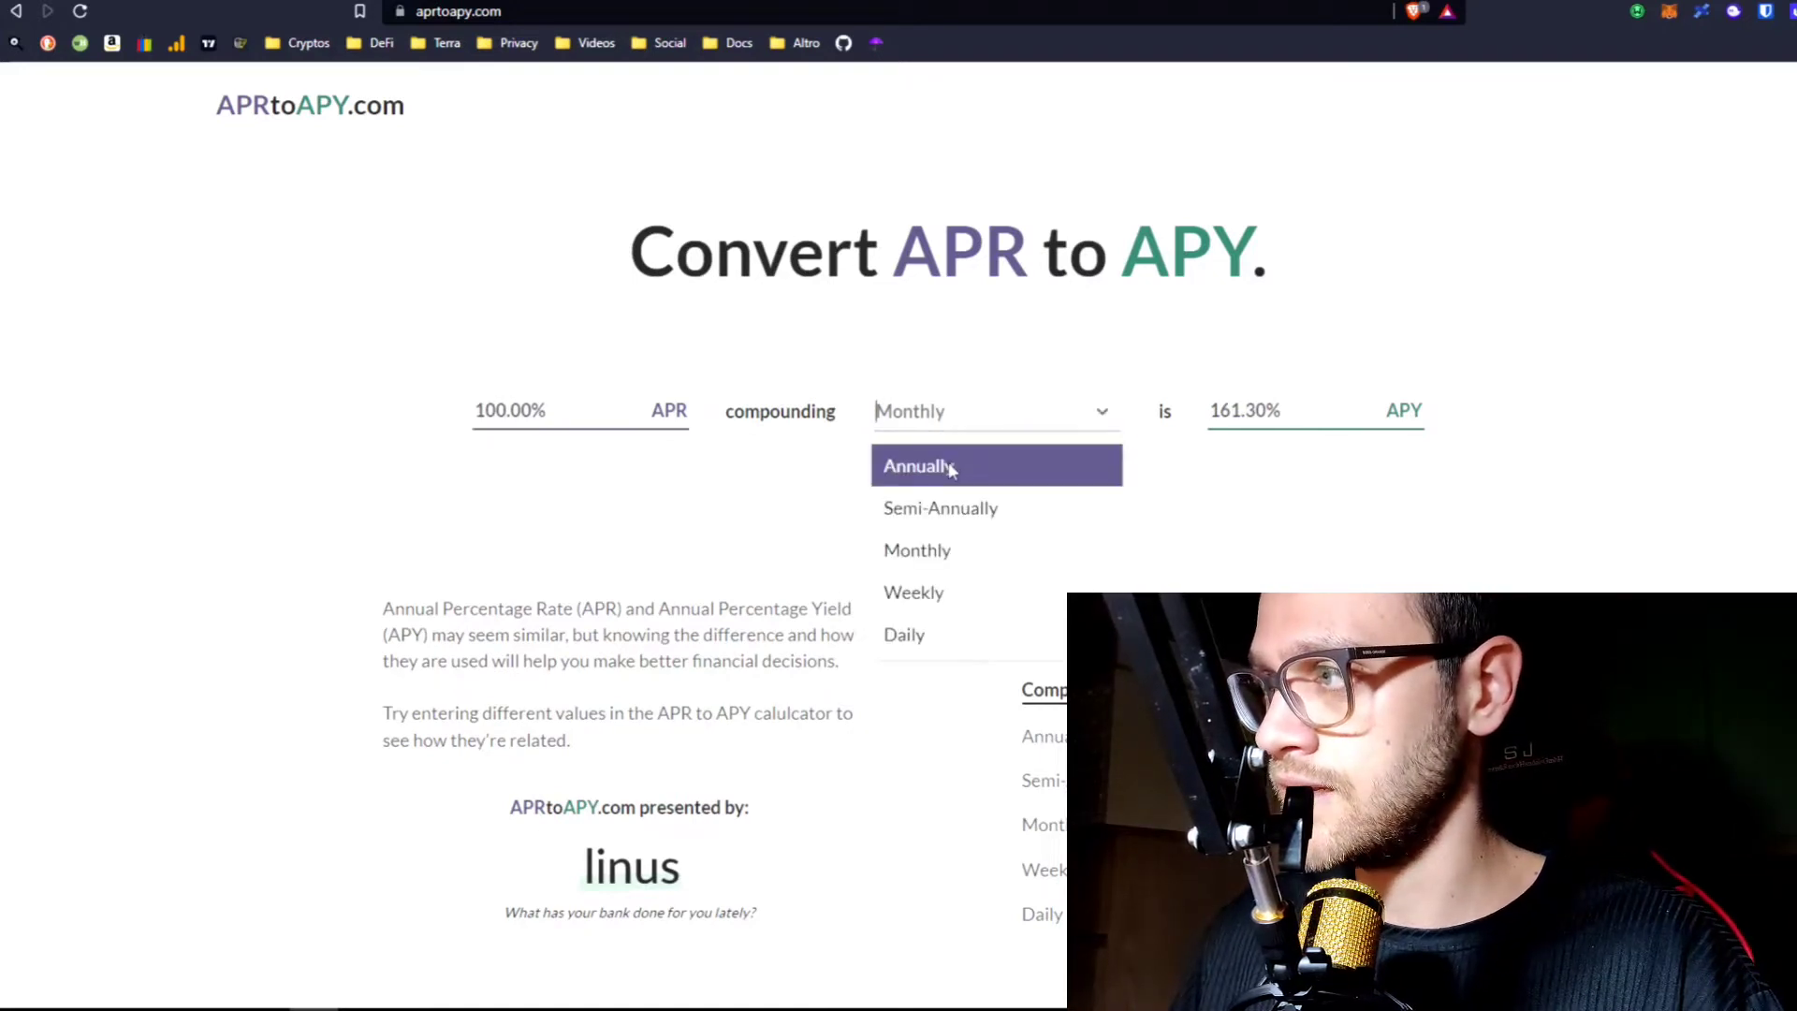
left_click(922, 634)
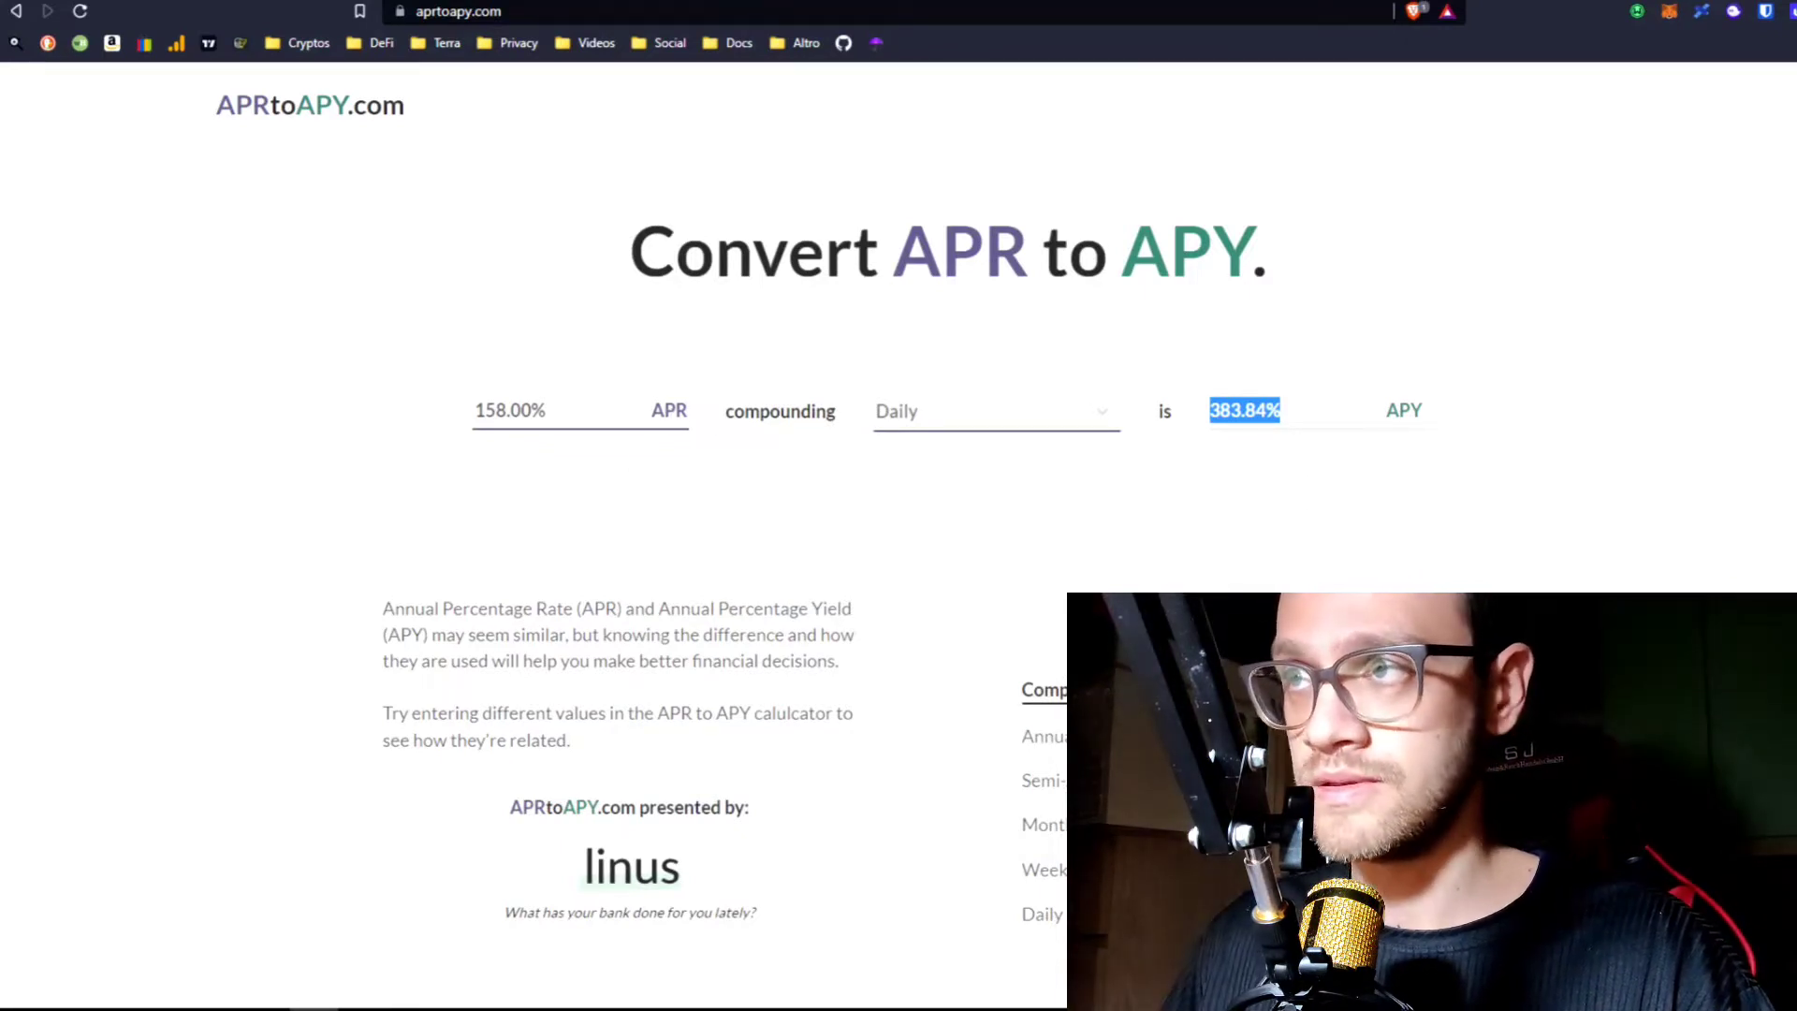
- Return to Nexus Protocol's Farm page, open the swap form, and review the position on Anchor's Borrow page
key("ctrl+Tab")
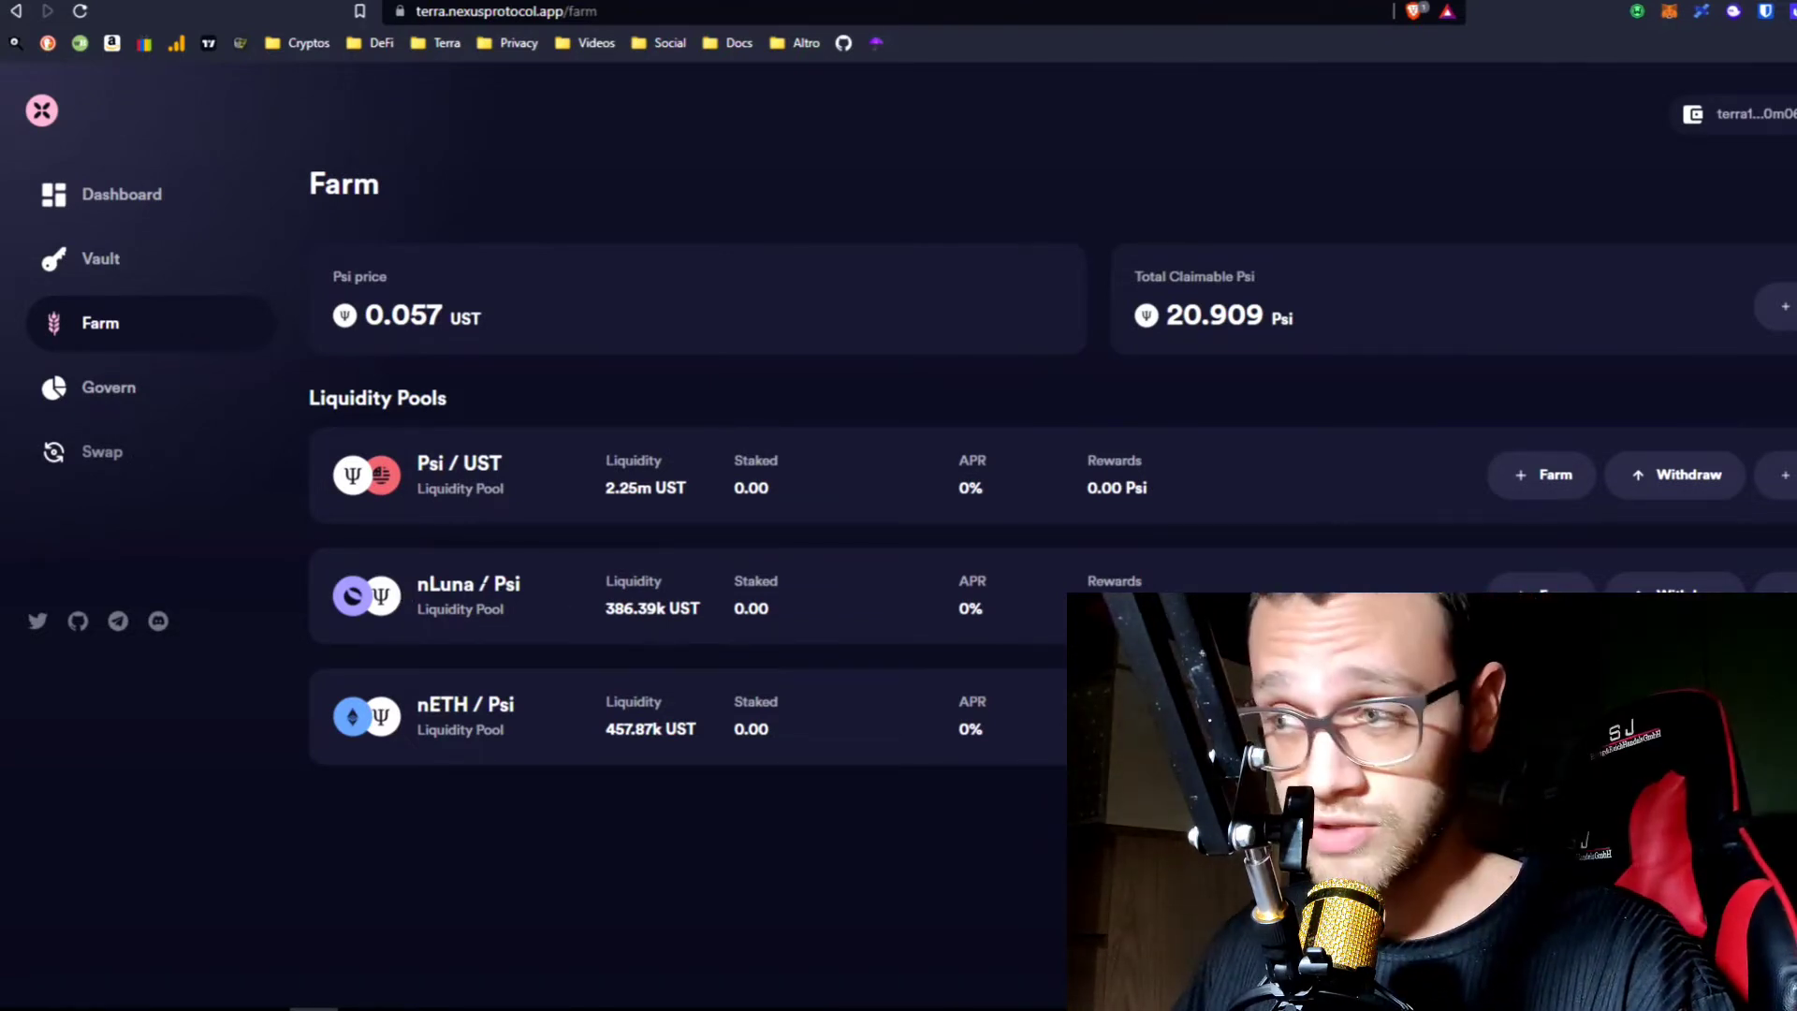
left_click(103, 453)
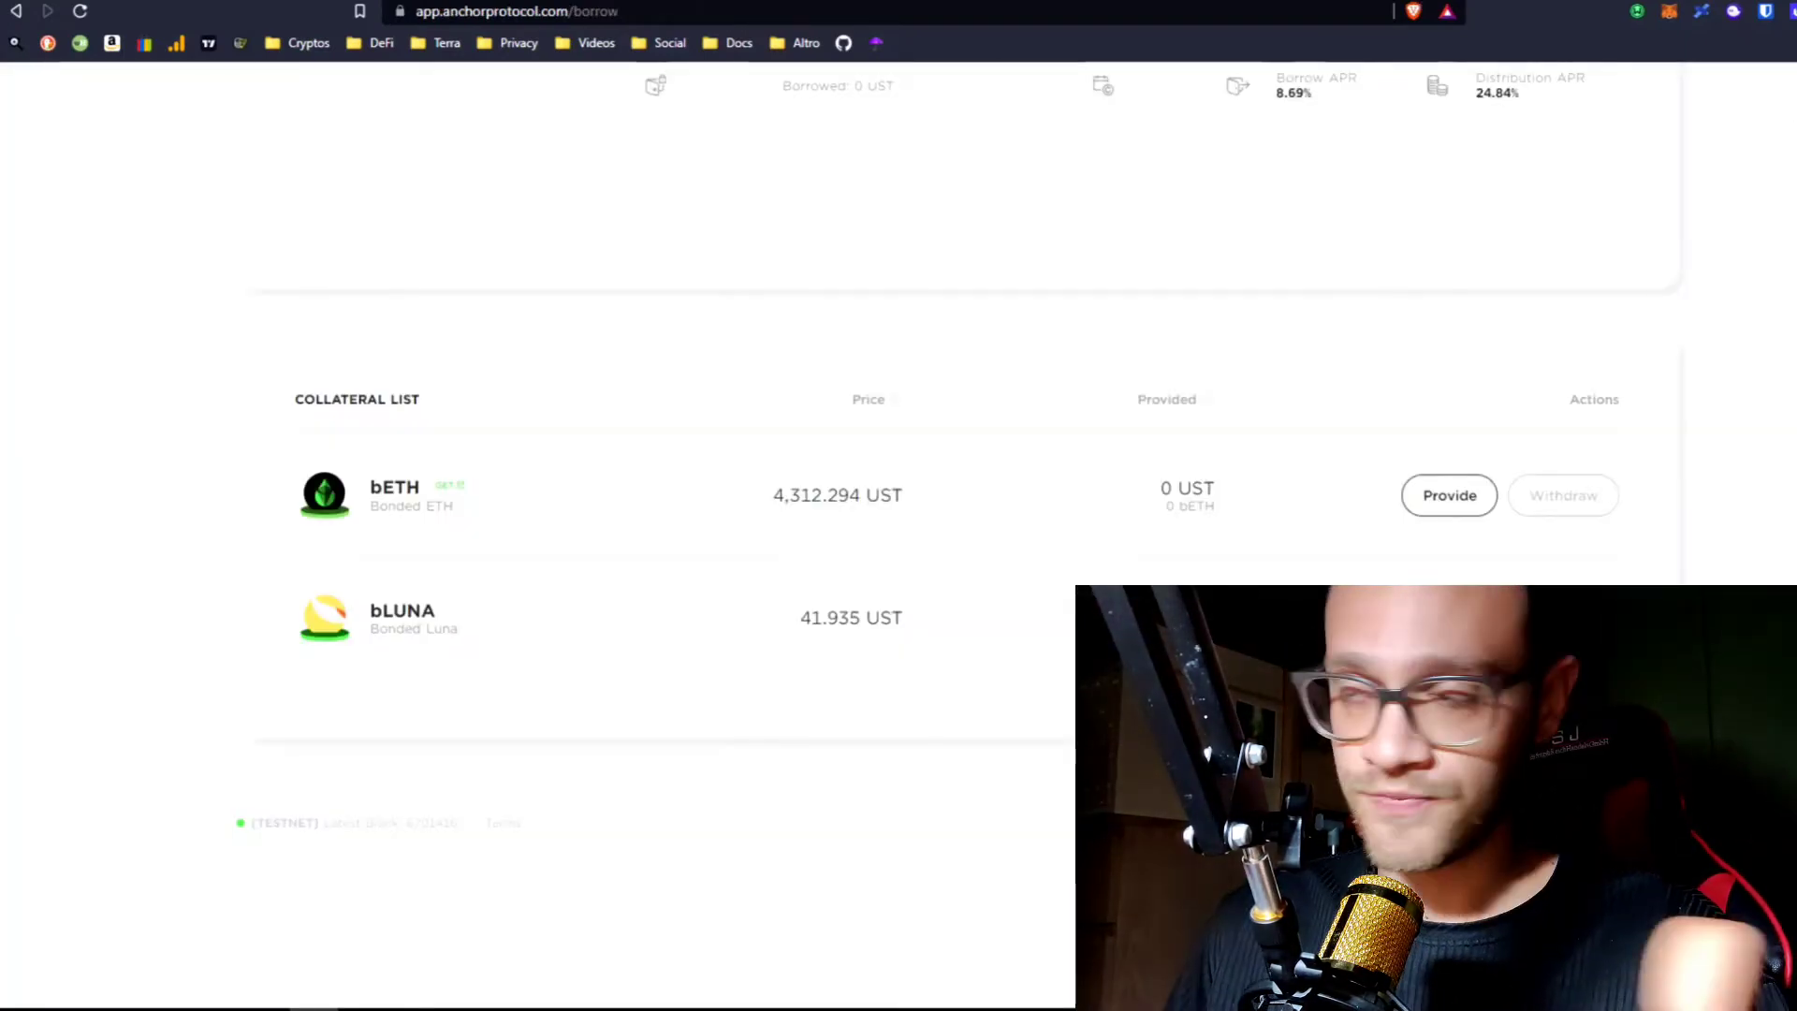
scroll(678, 717, "up", 5)
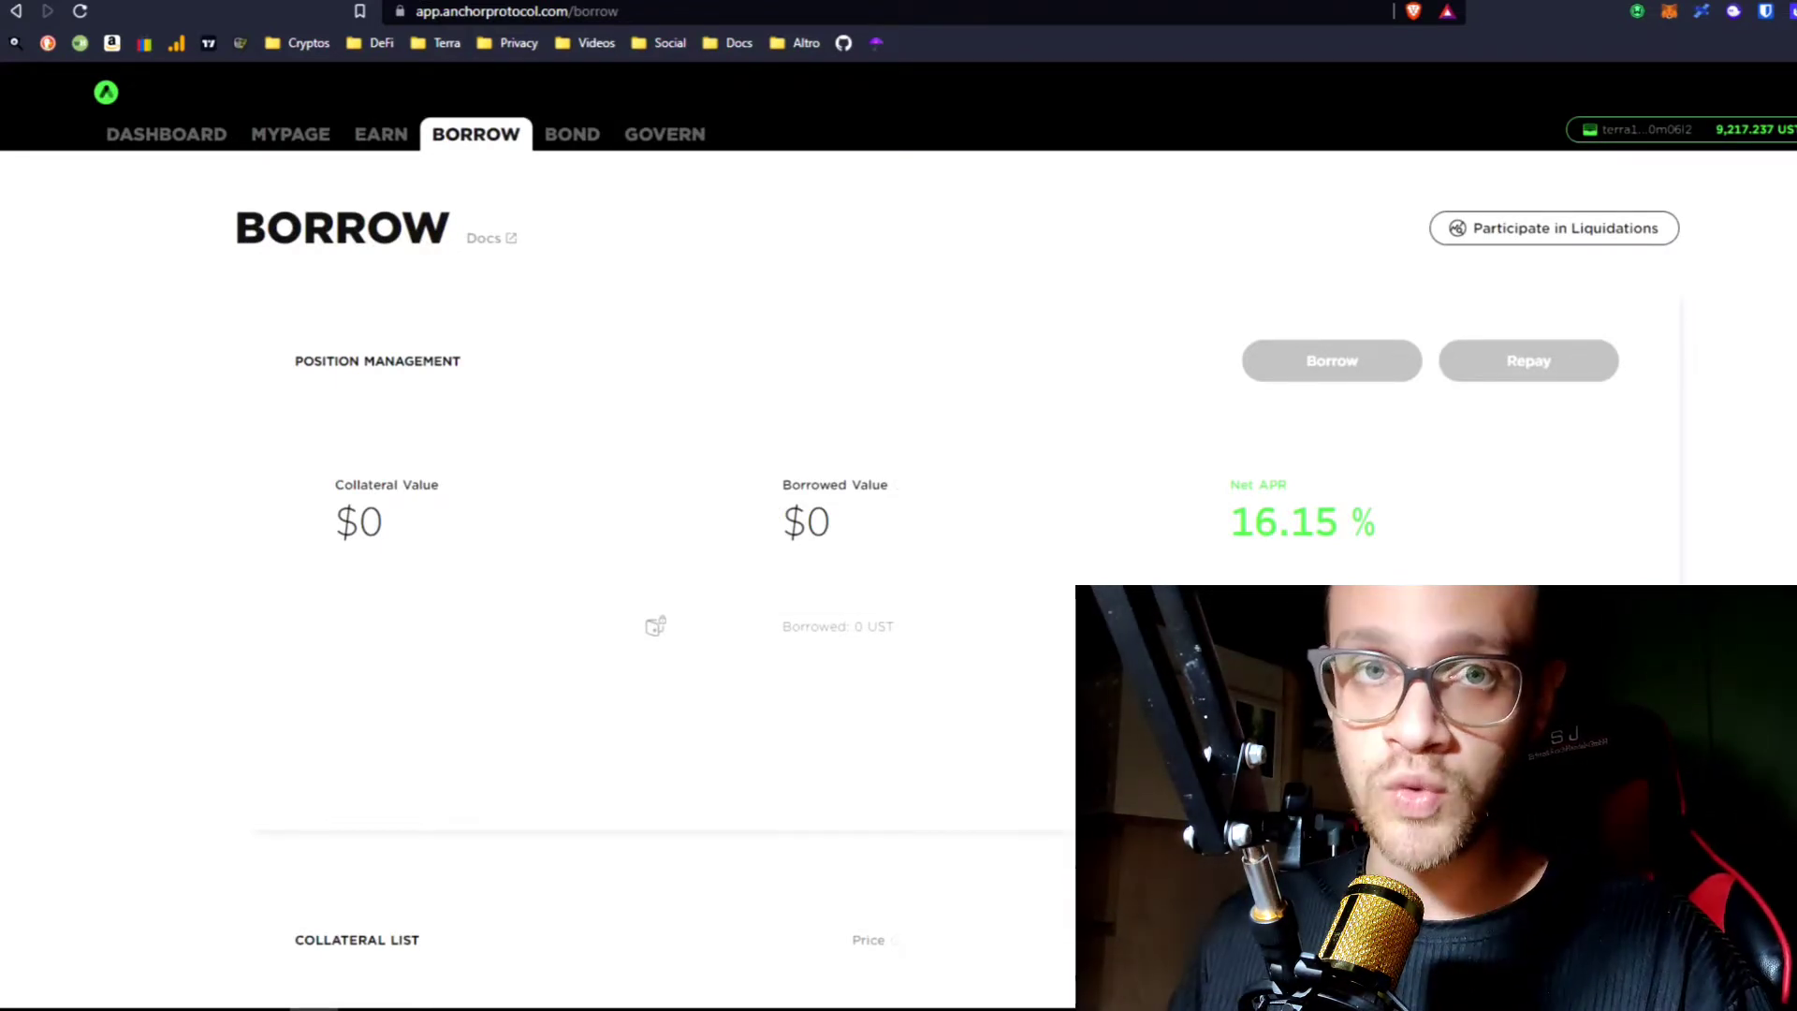
- Switch to Nexus Protocol's Farm page and examine the APR and token pairs of the nLuna / Psi and Psi / UST liquidity pools
key("ctrl+Tab")
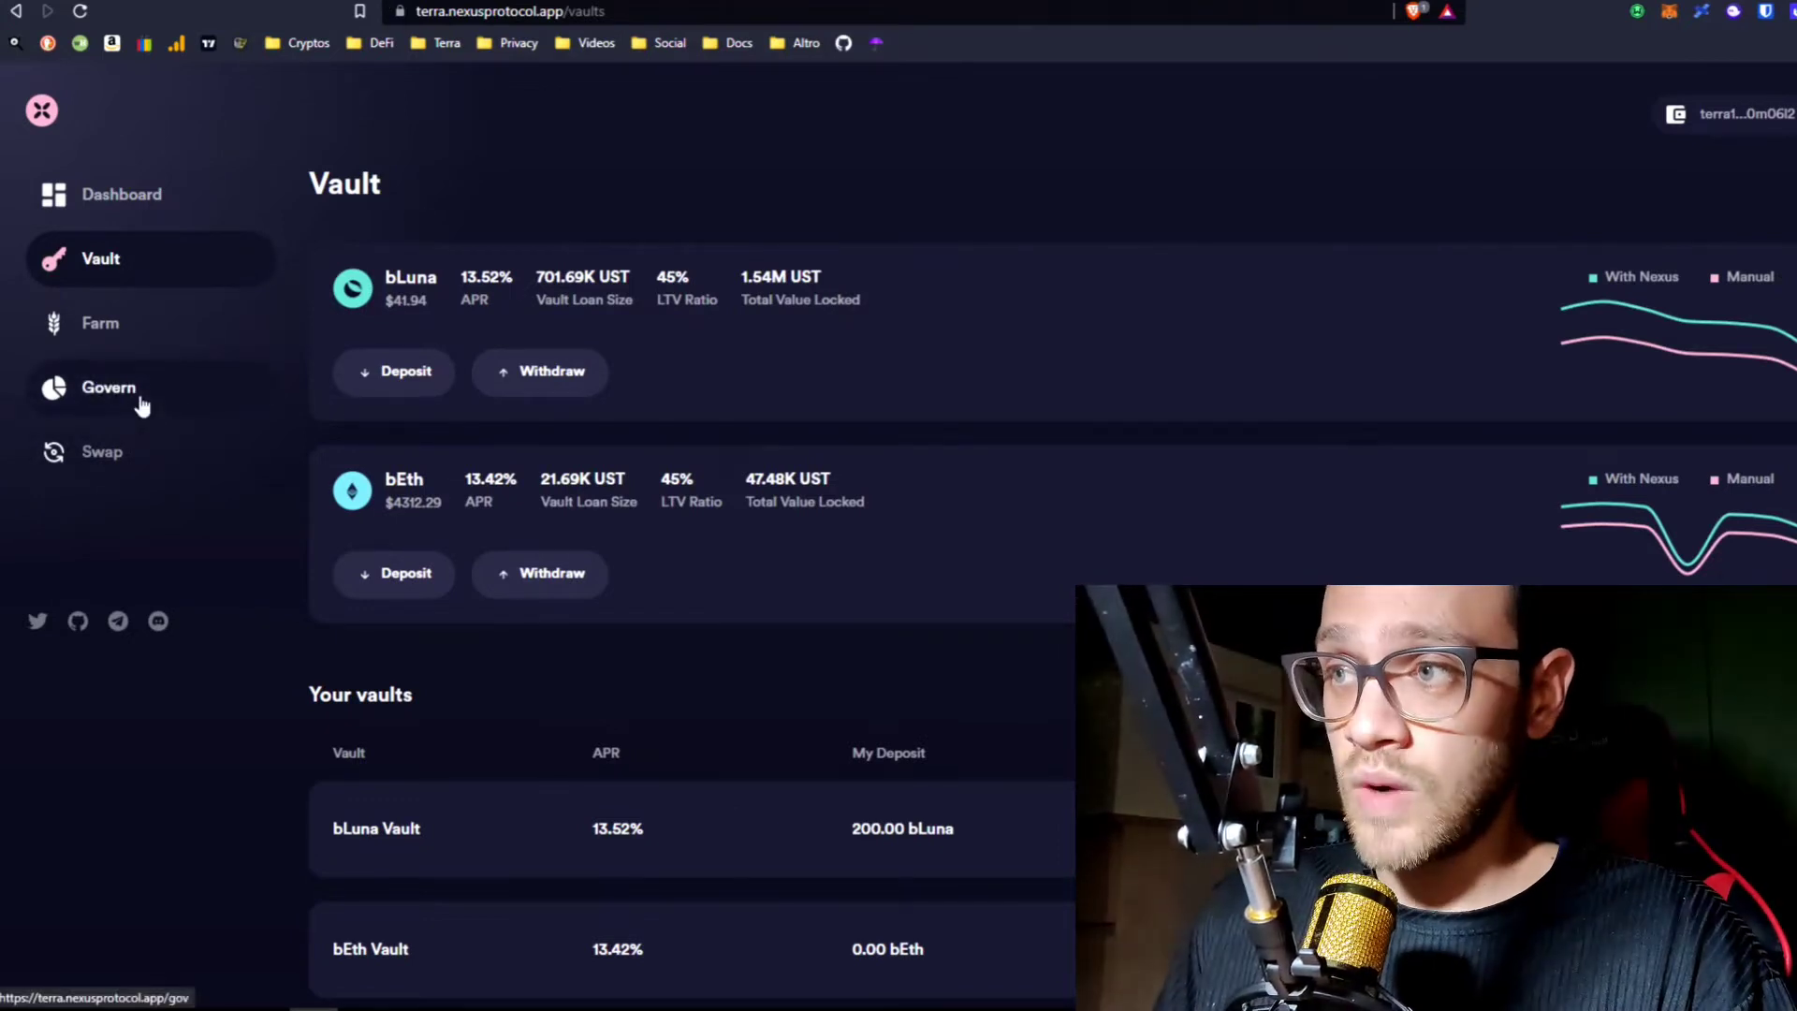
left_click(139, 339)
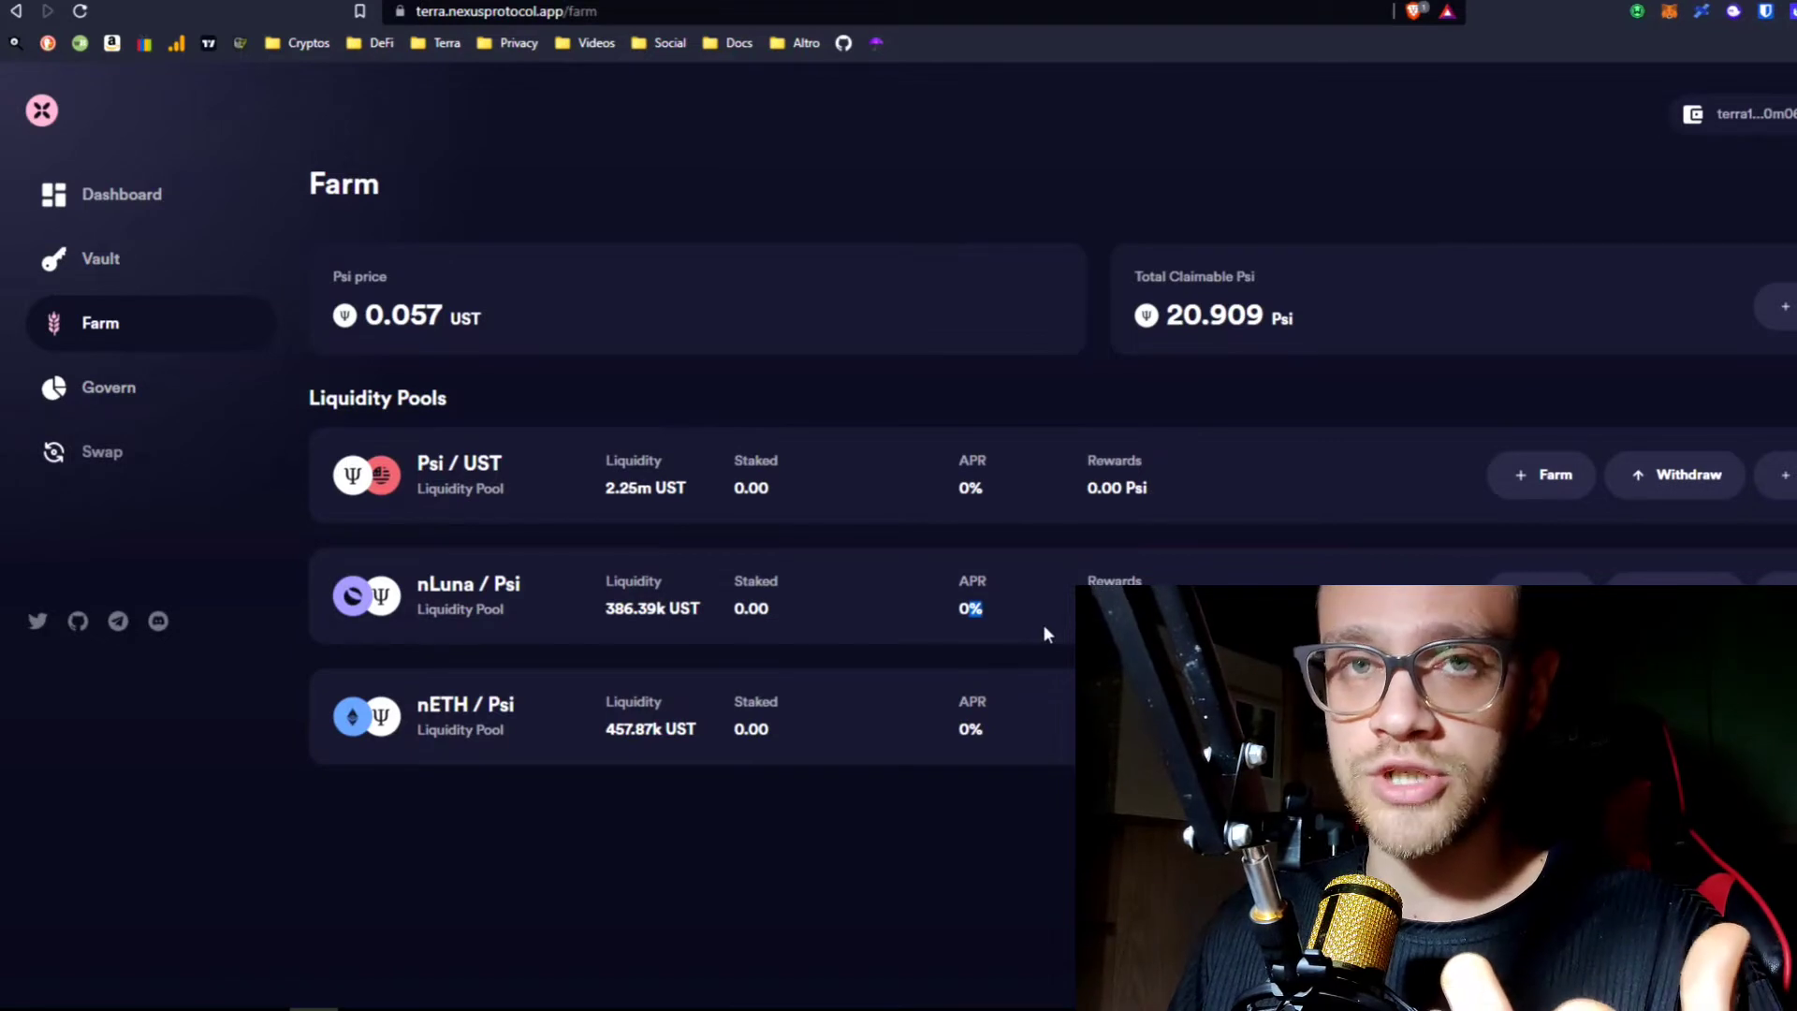
left_click(982, 683)
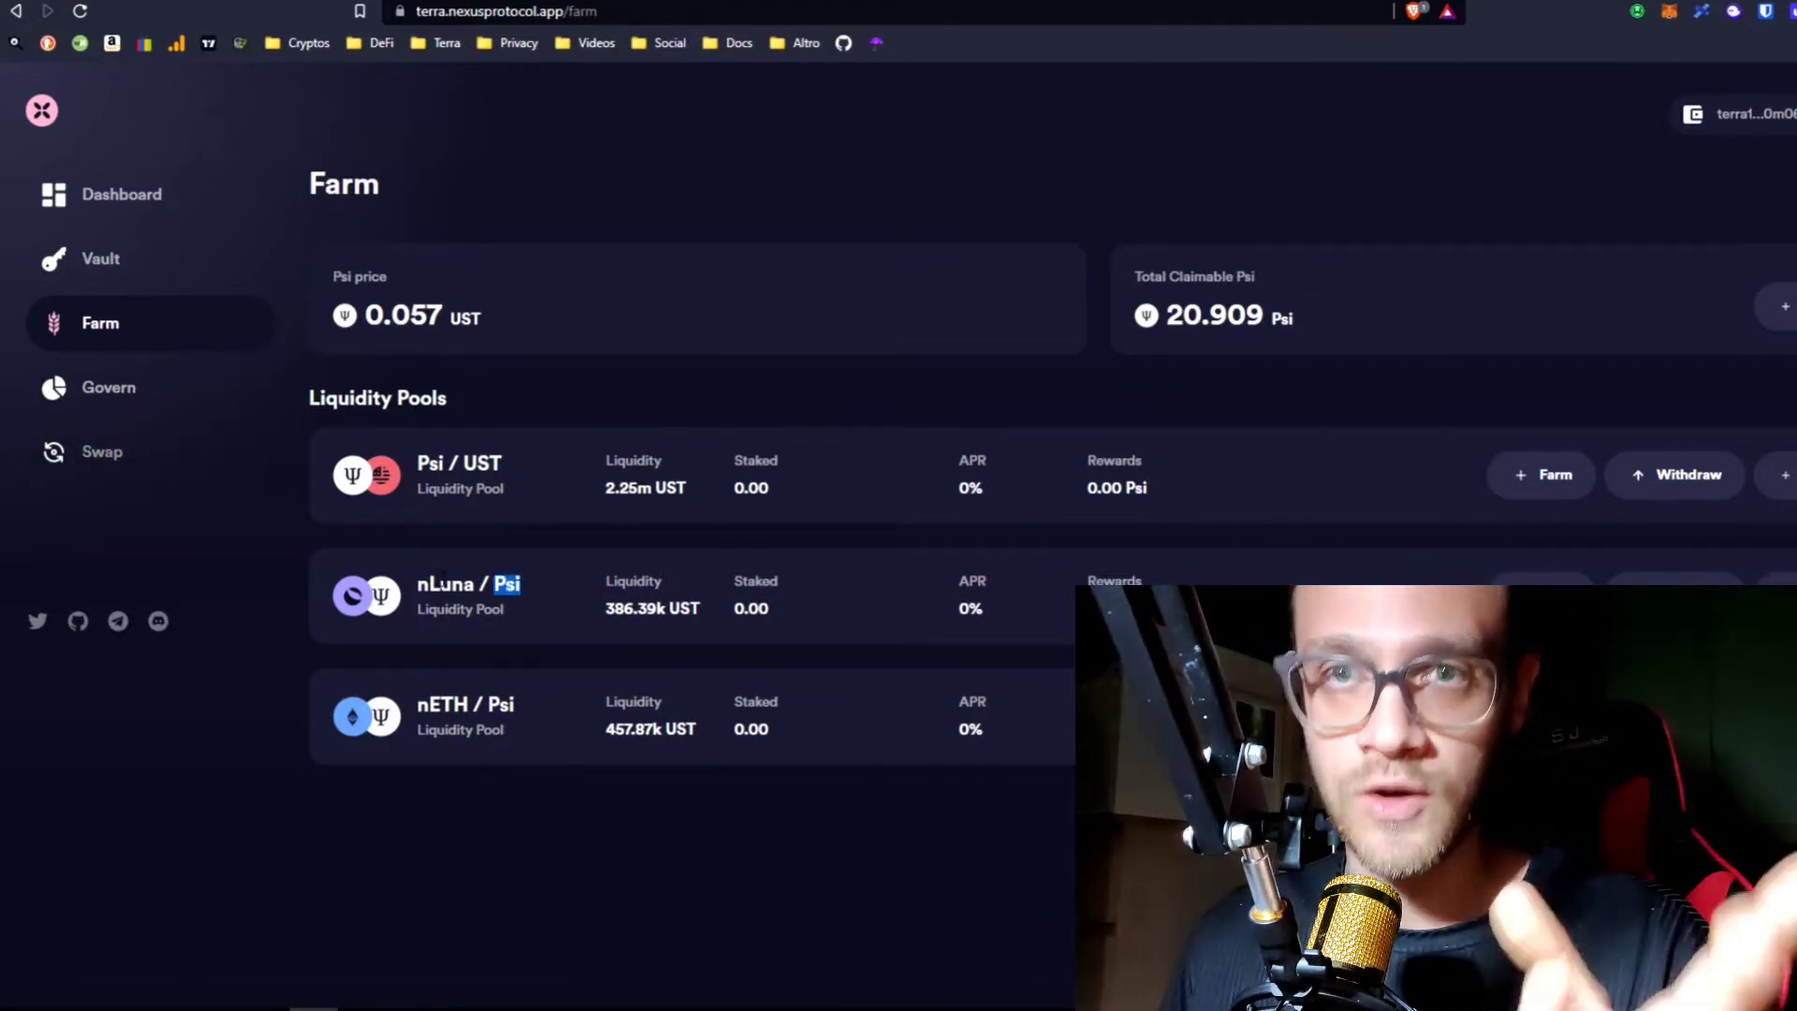
double_click(446, 584)
double_click(482, 463)
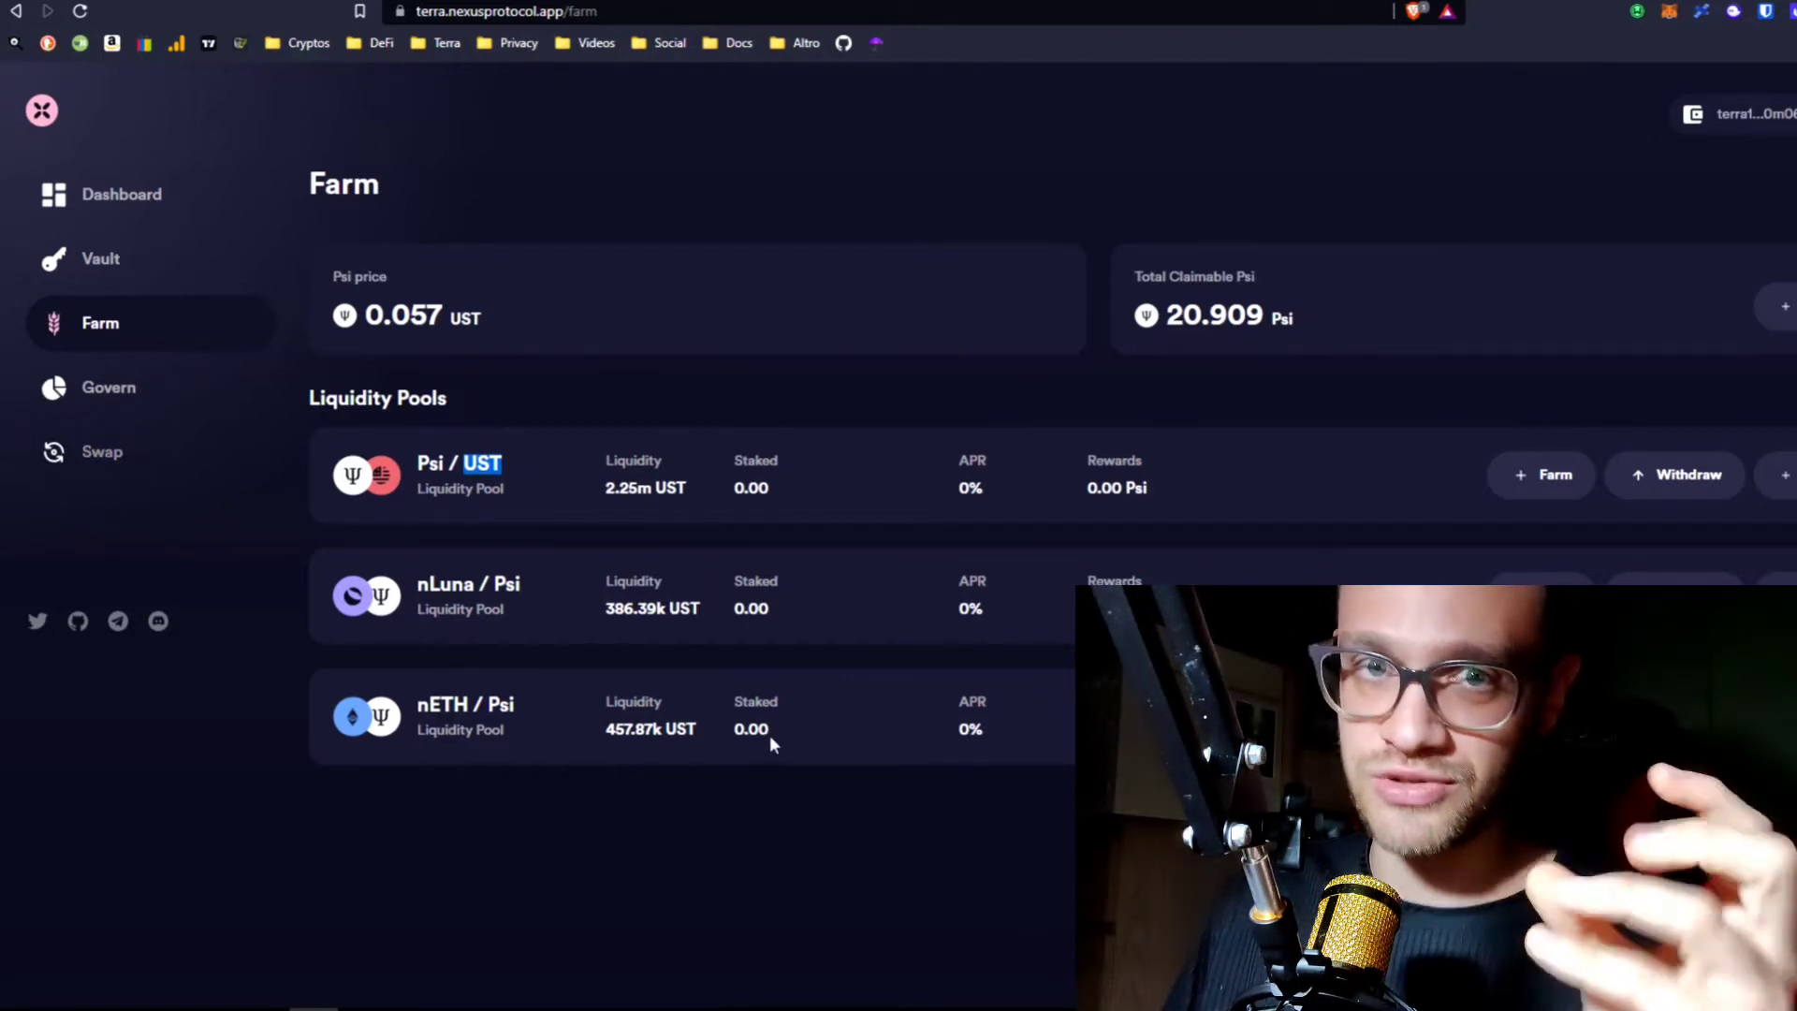
left_click(459, 515)
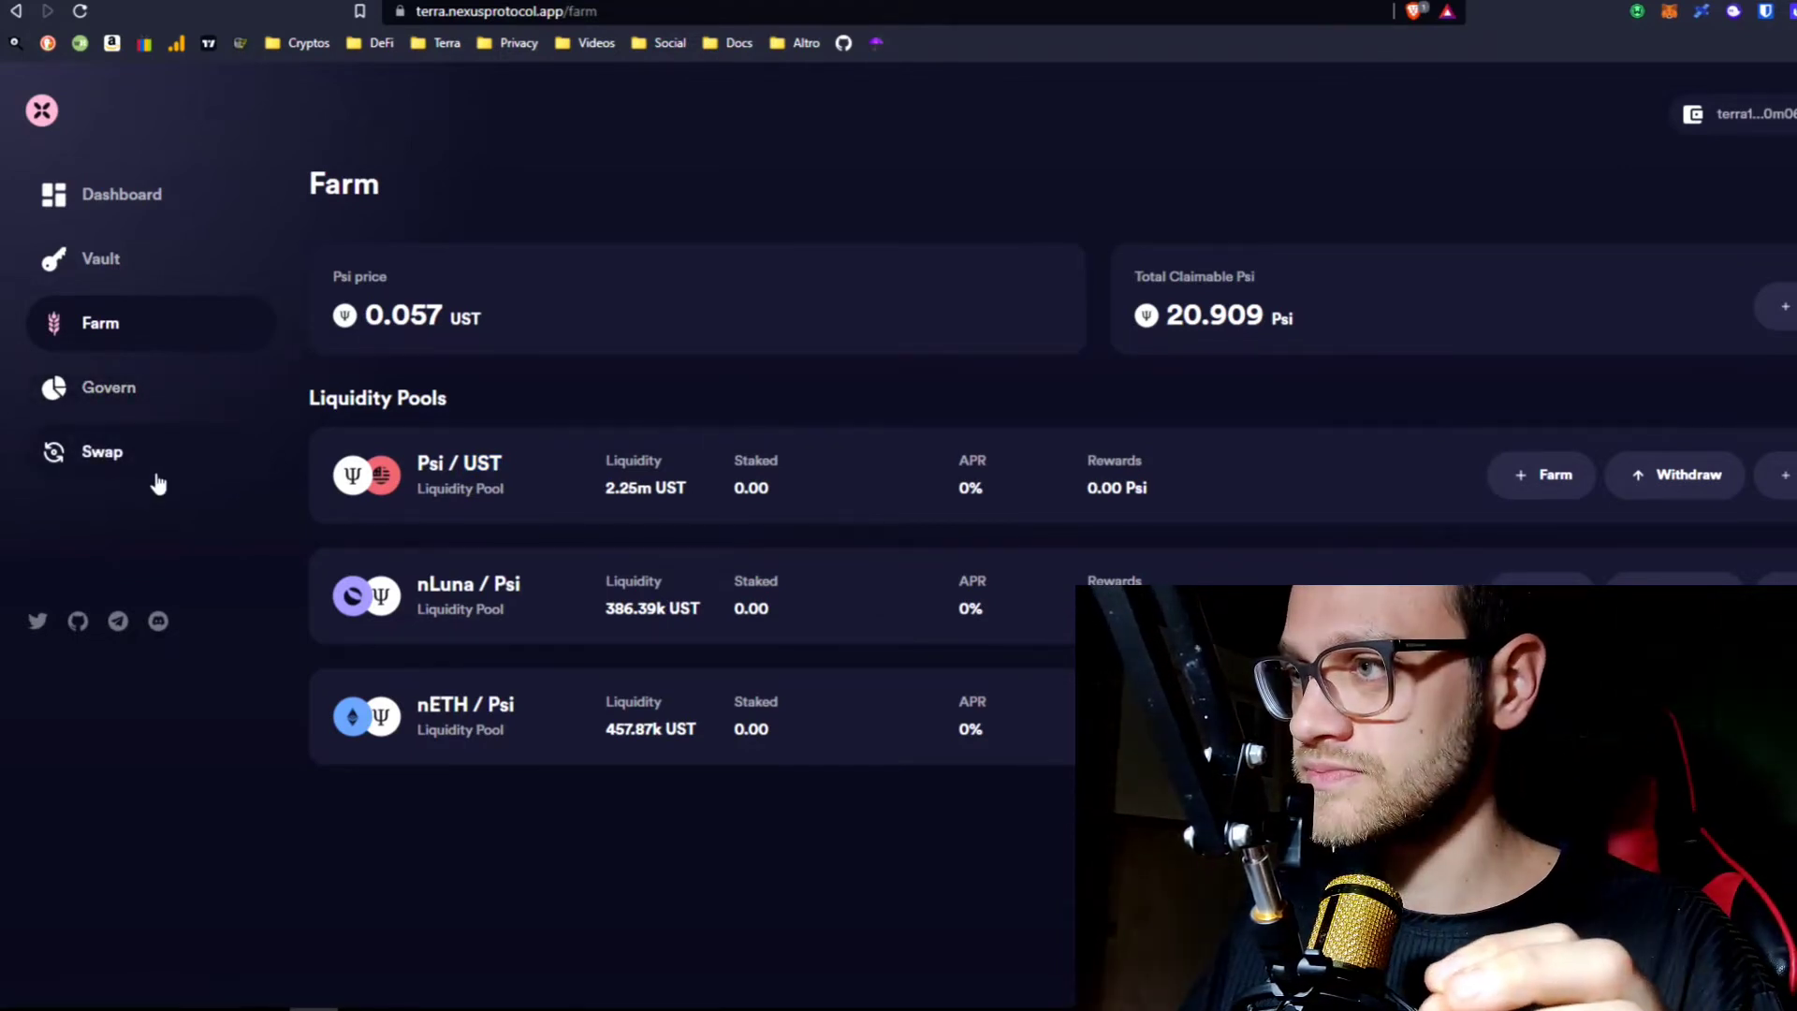
- Swap 100 nLuna into Psi with 0.5% slippage
left_click(161, 466)
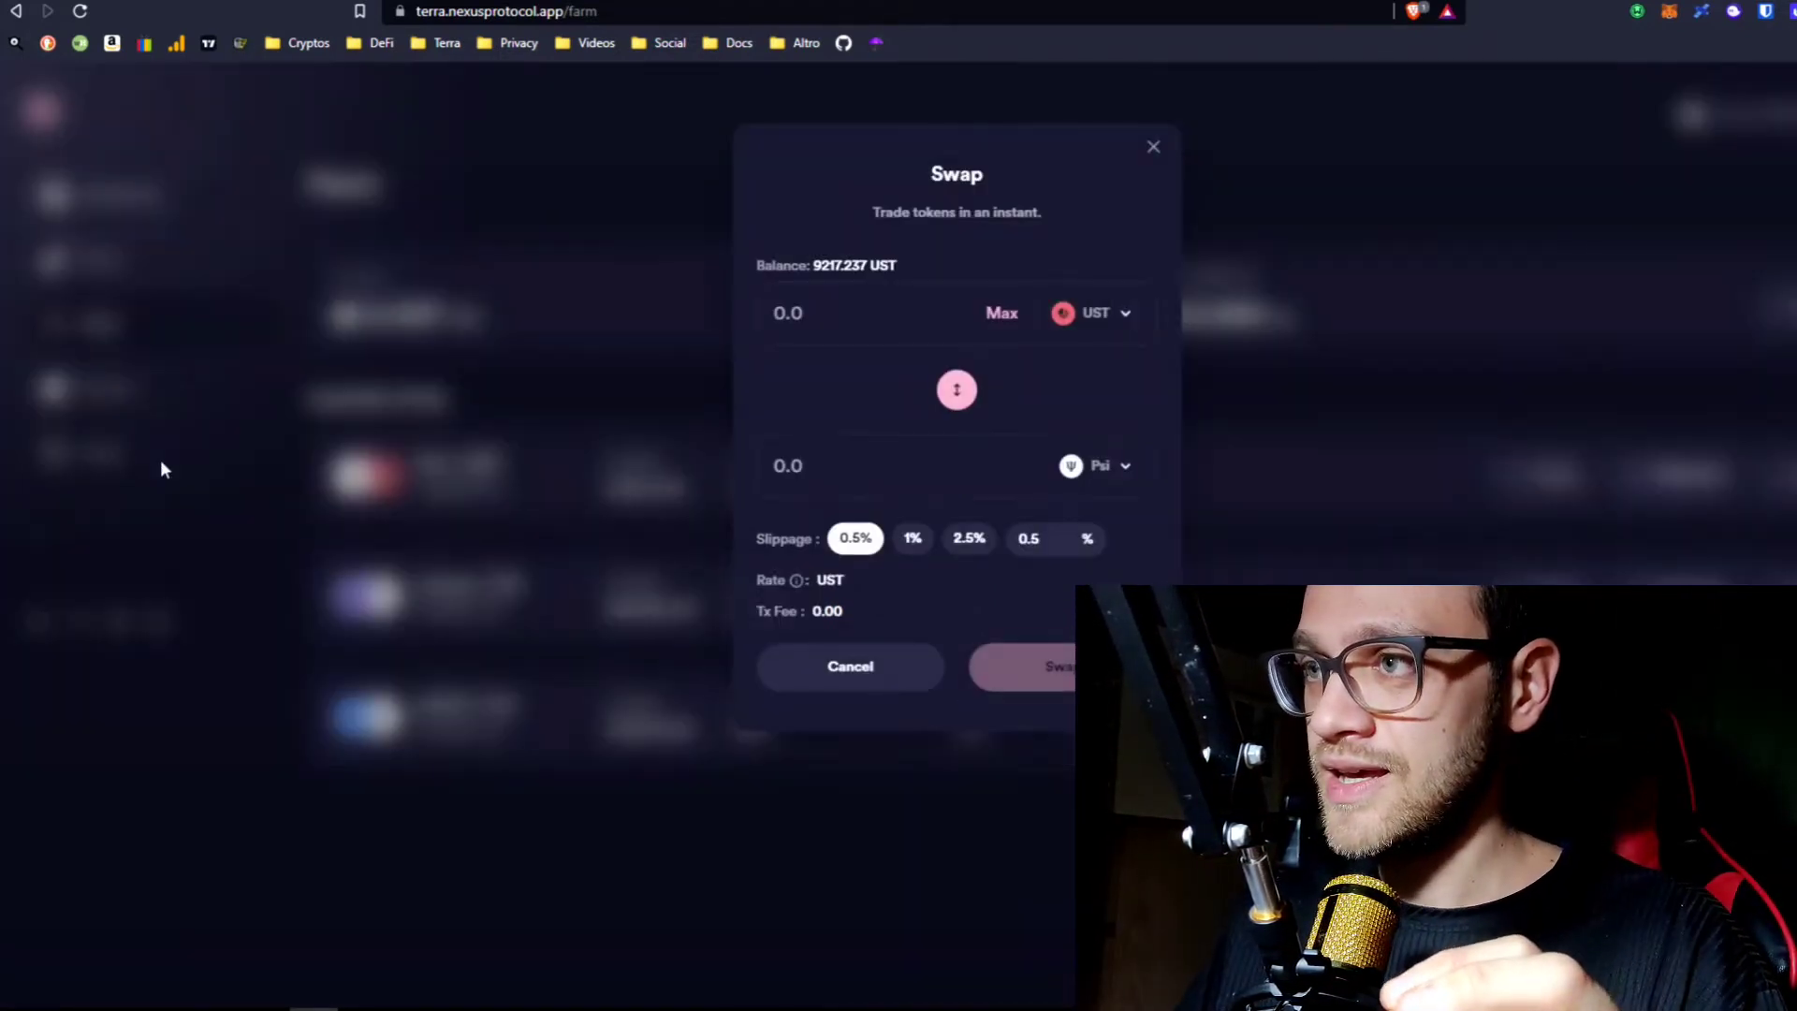
left_click(1109, 315)
left_click(1052, 404)
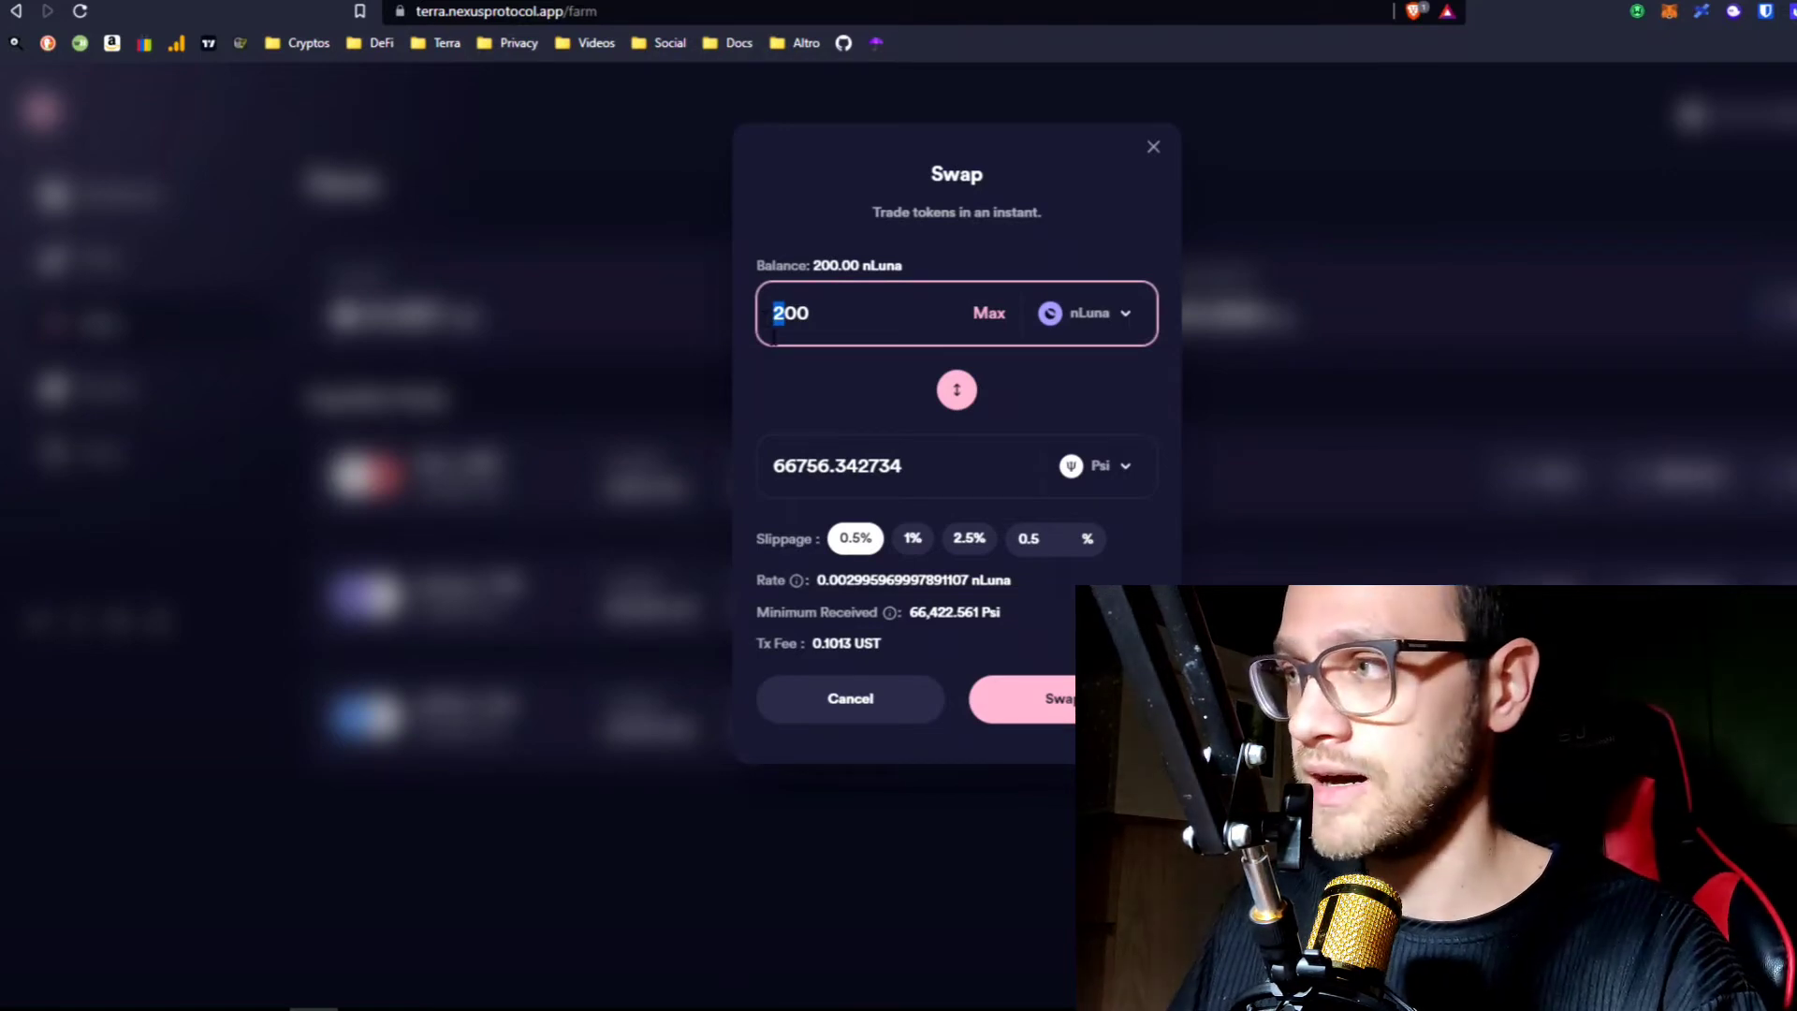
type("1")
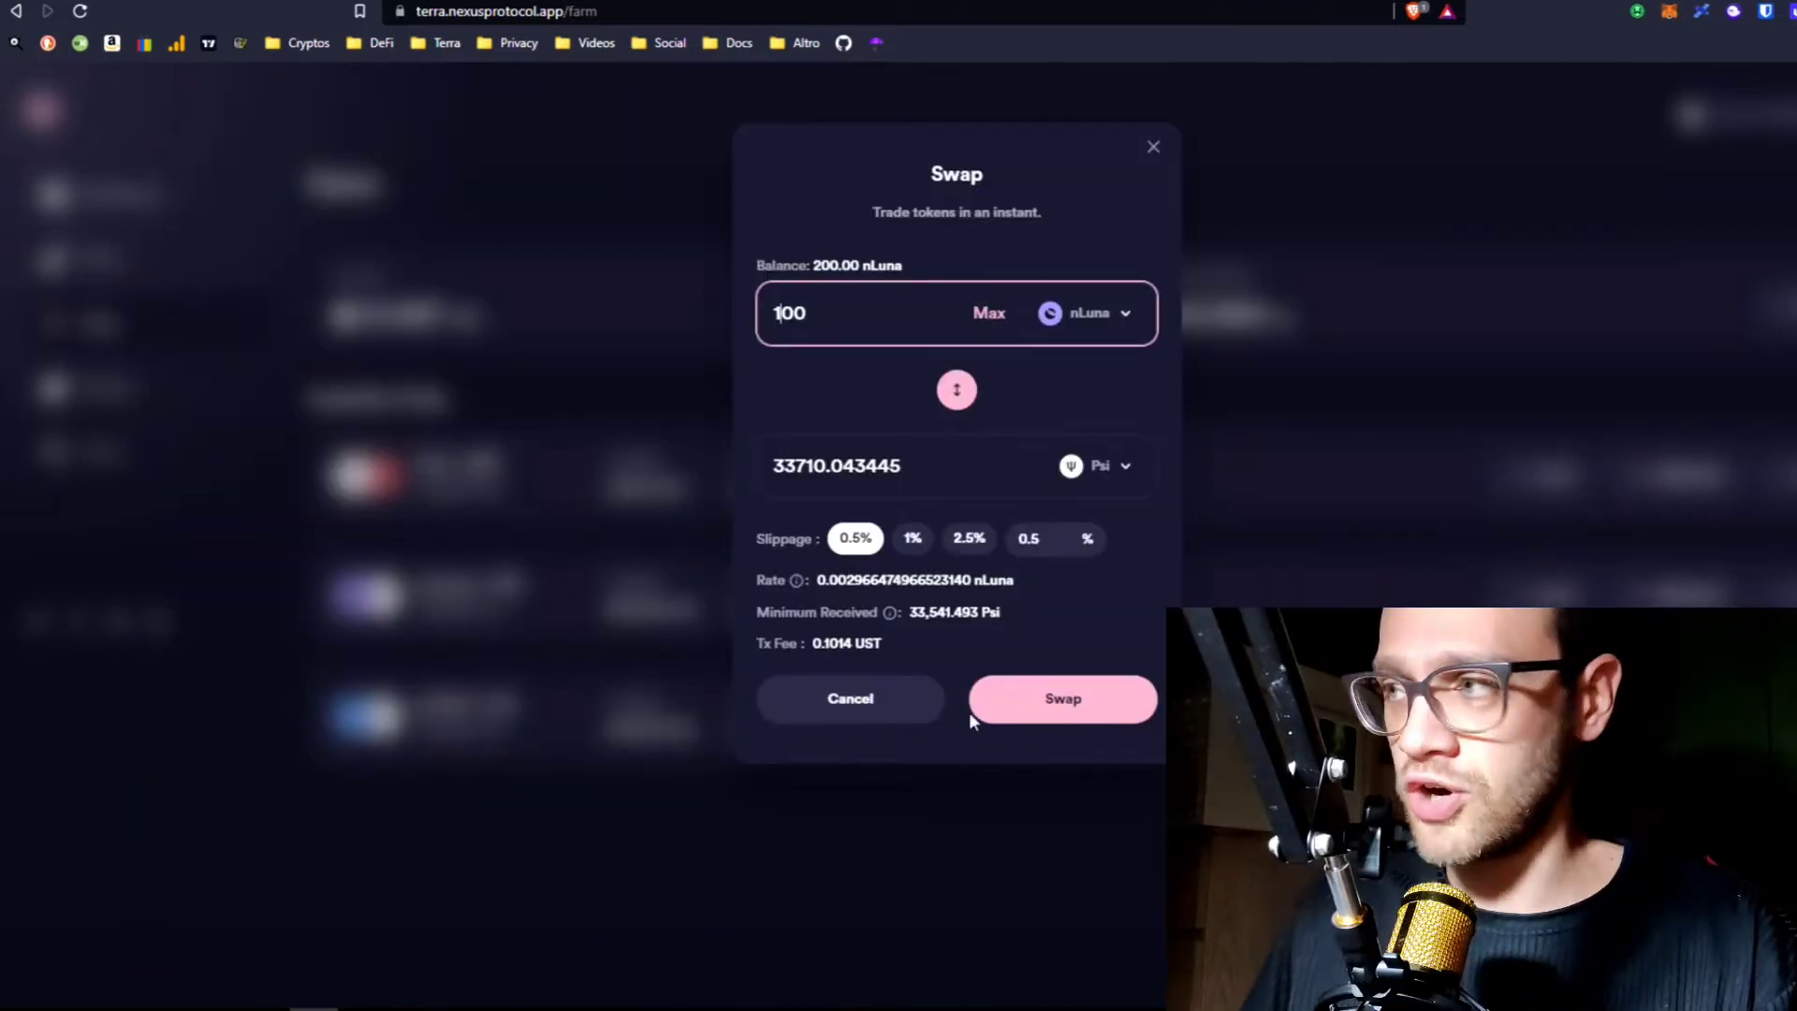
left_click(1046, 704)
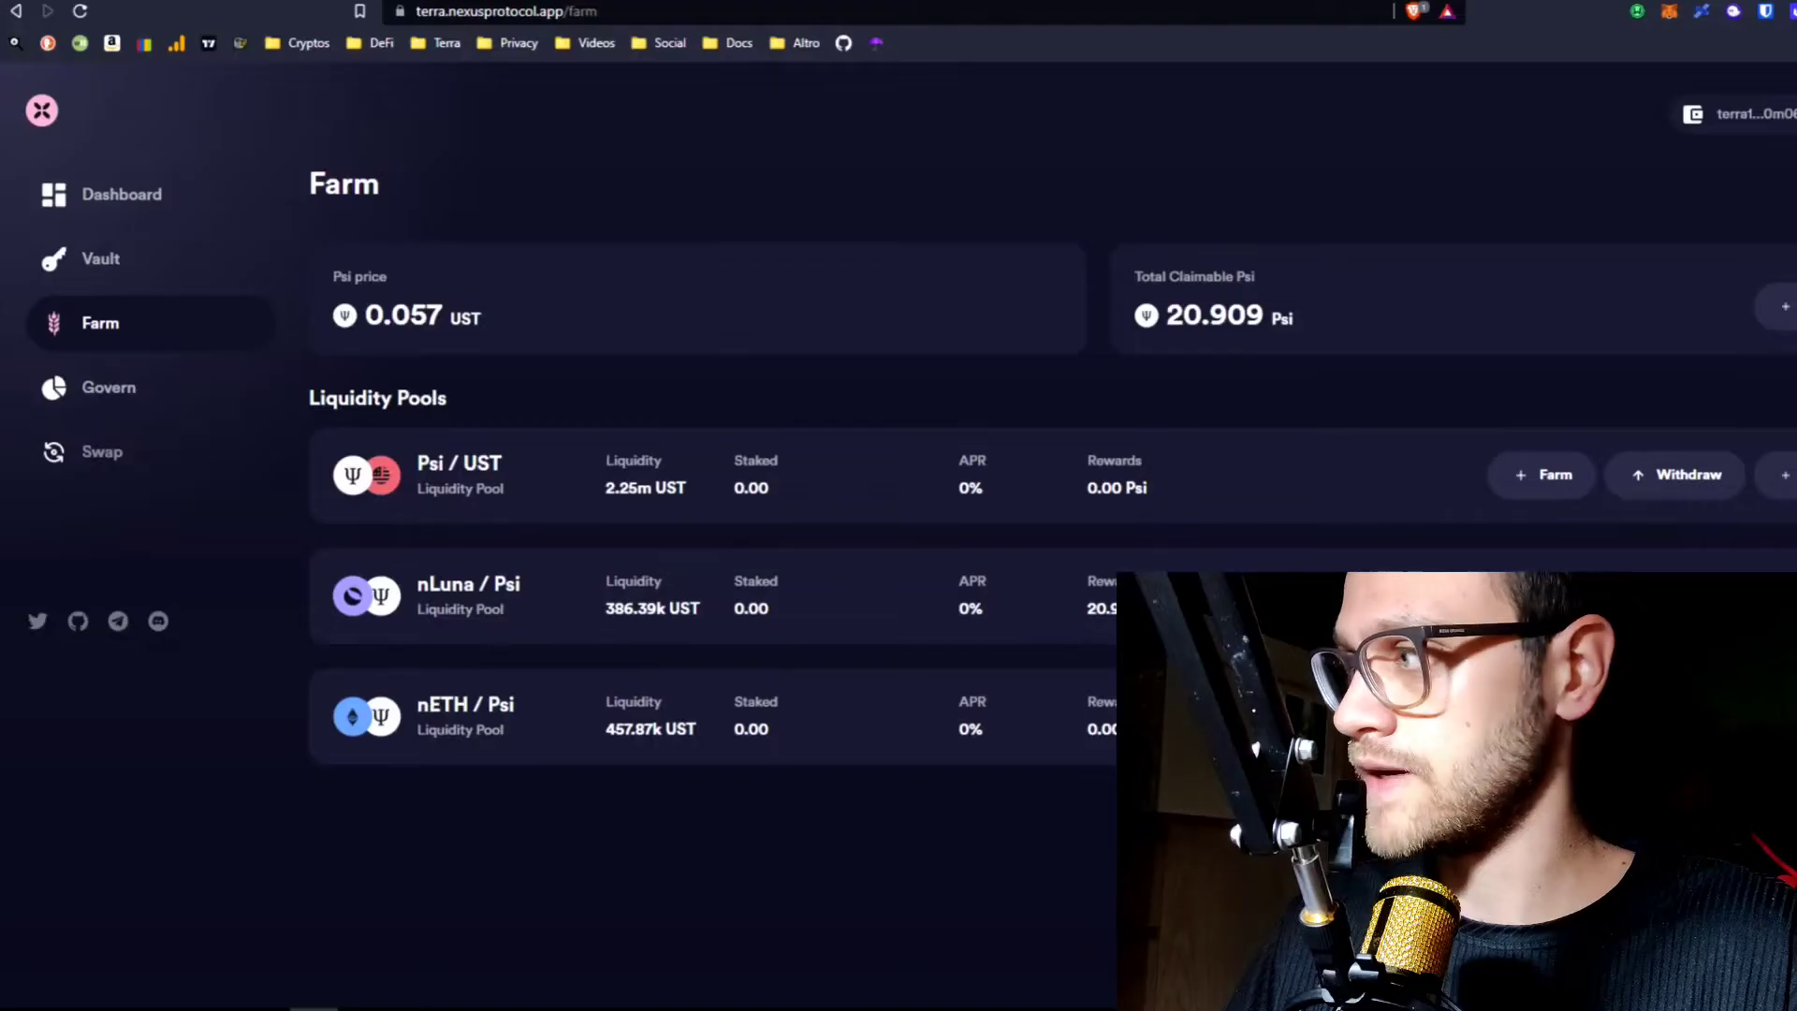
- Start farming in the nLuna / Psi pool, try supplying the maximum 100 nLuna, and read the price-difference warning
left_click(1540, 595)
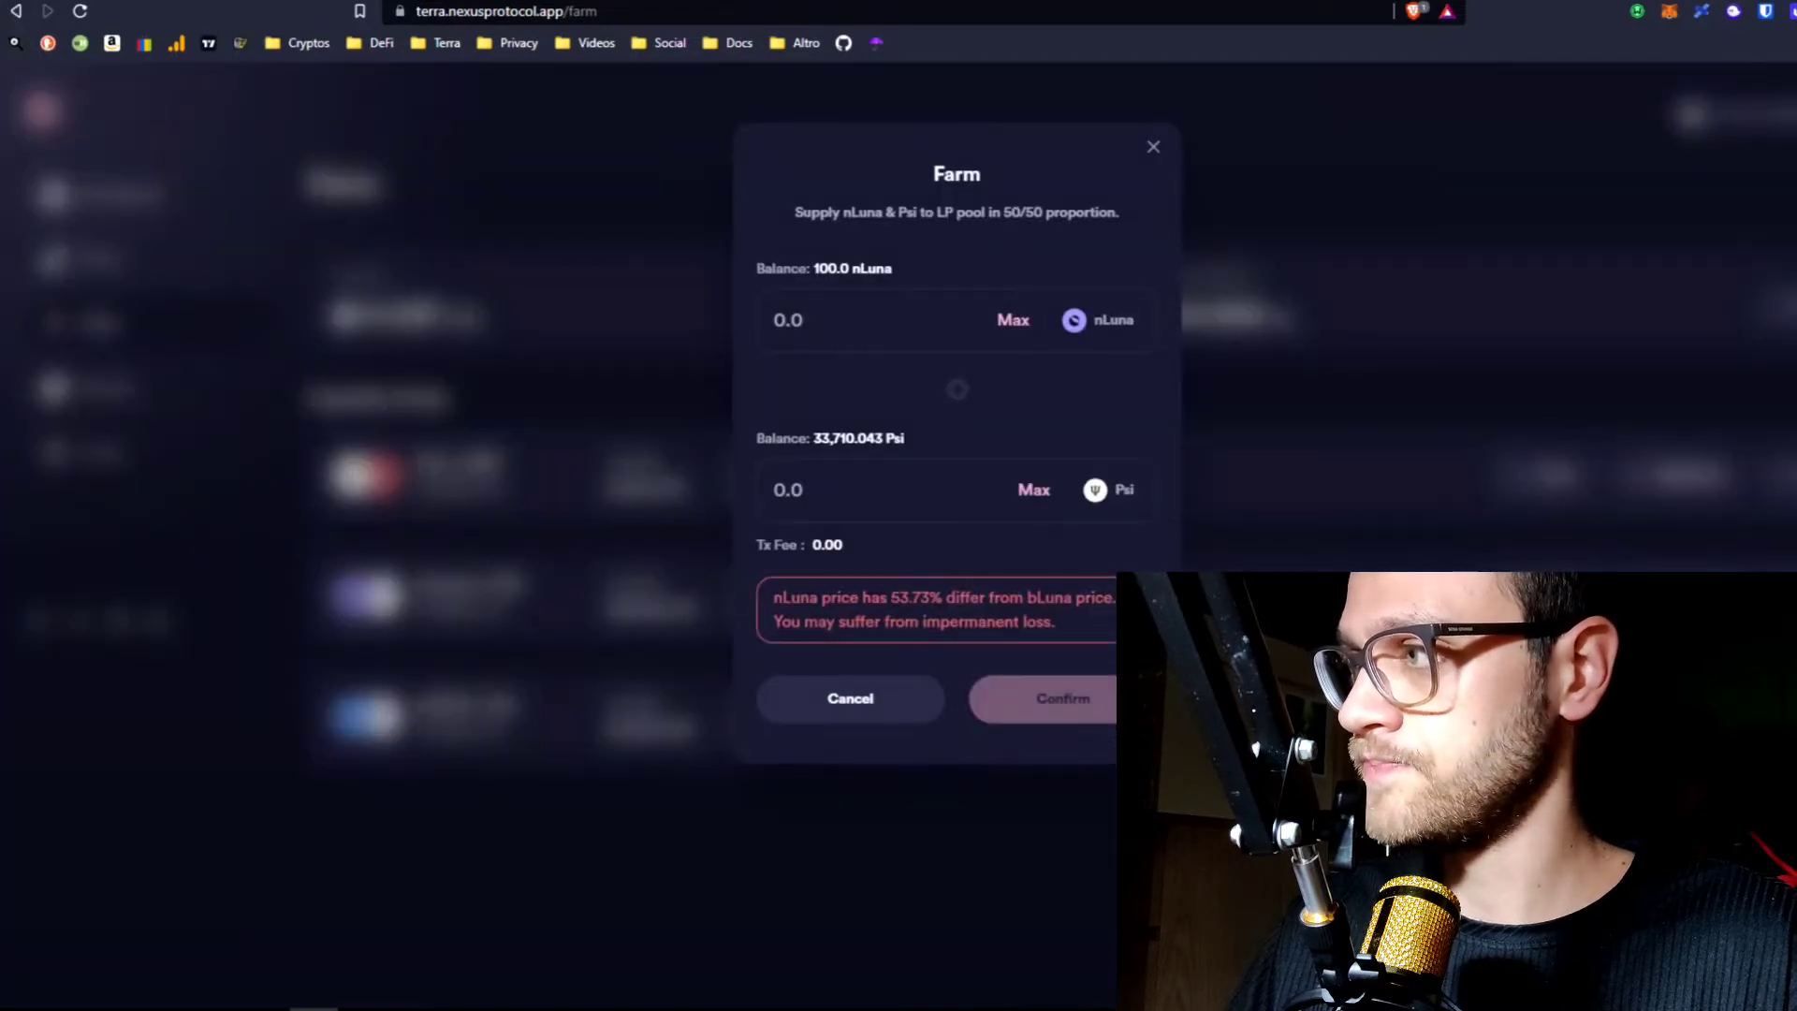
left_click(1013, 321)
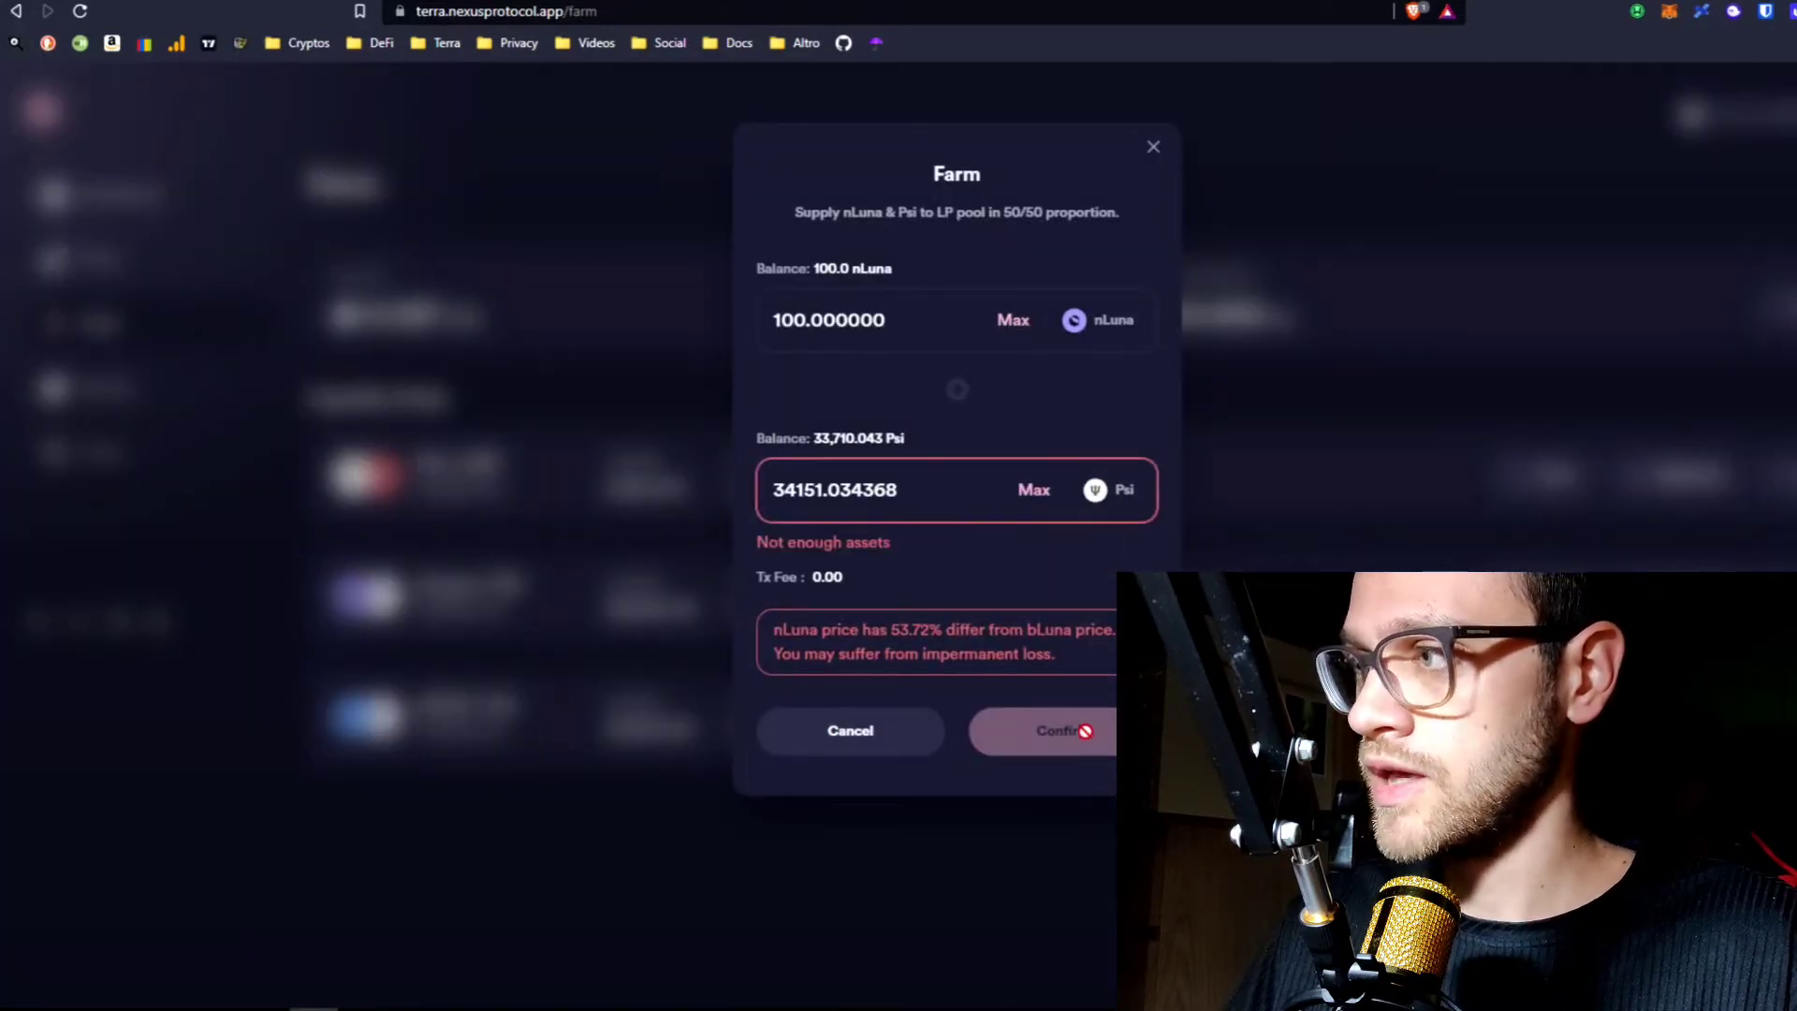
left_click_drag(881, 629, 959, 638)
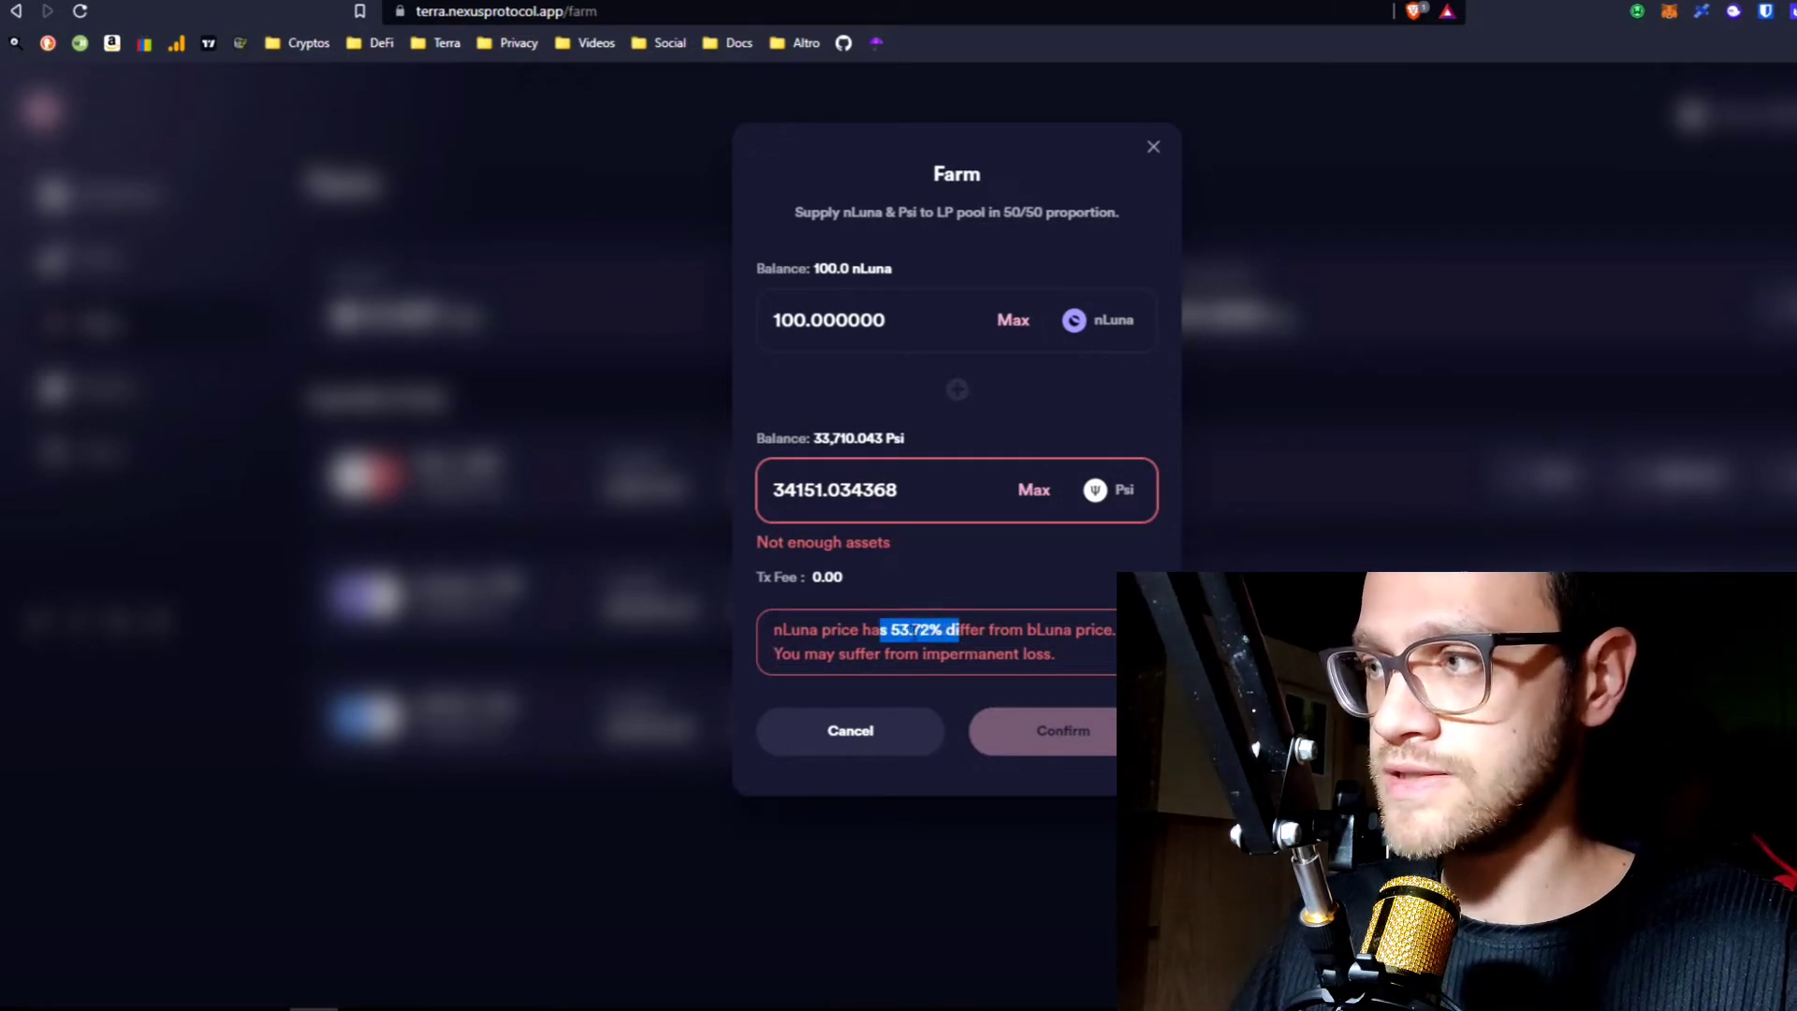
left_click_drag(928, 631, 942, 631)
double_click(1060, 629)
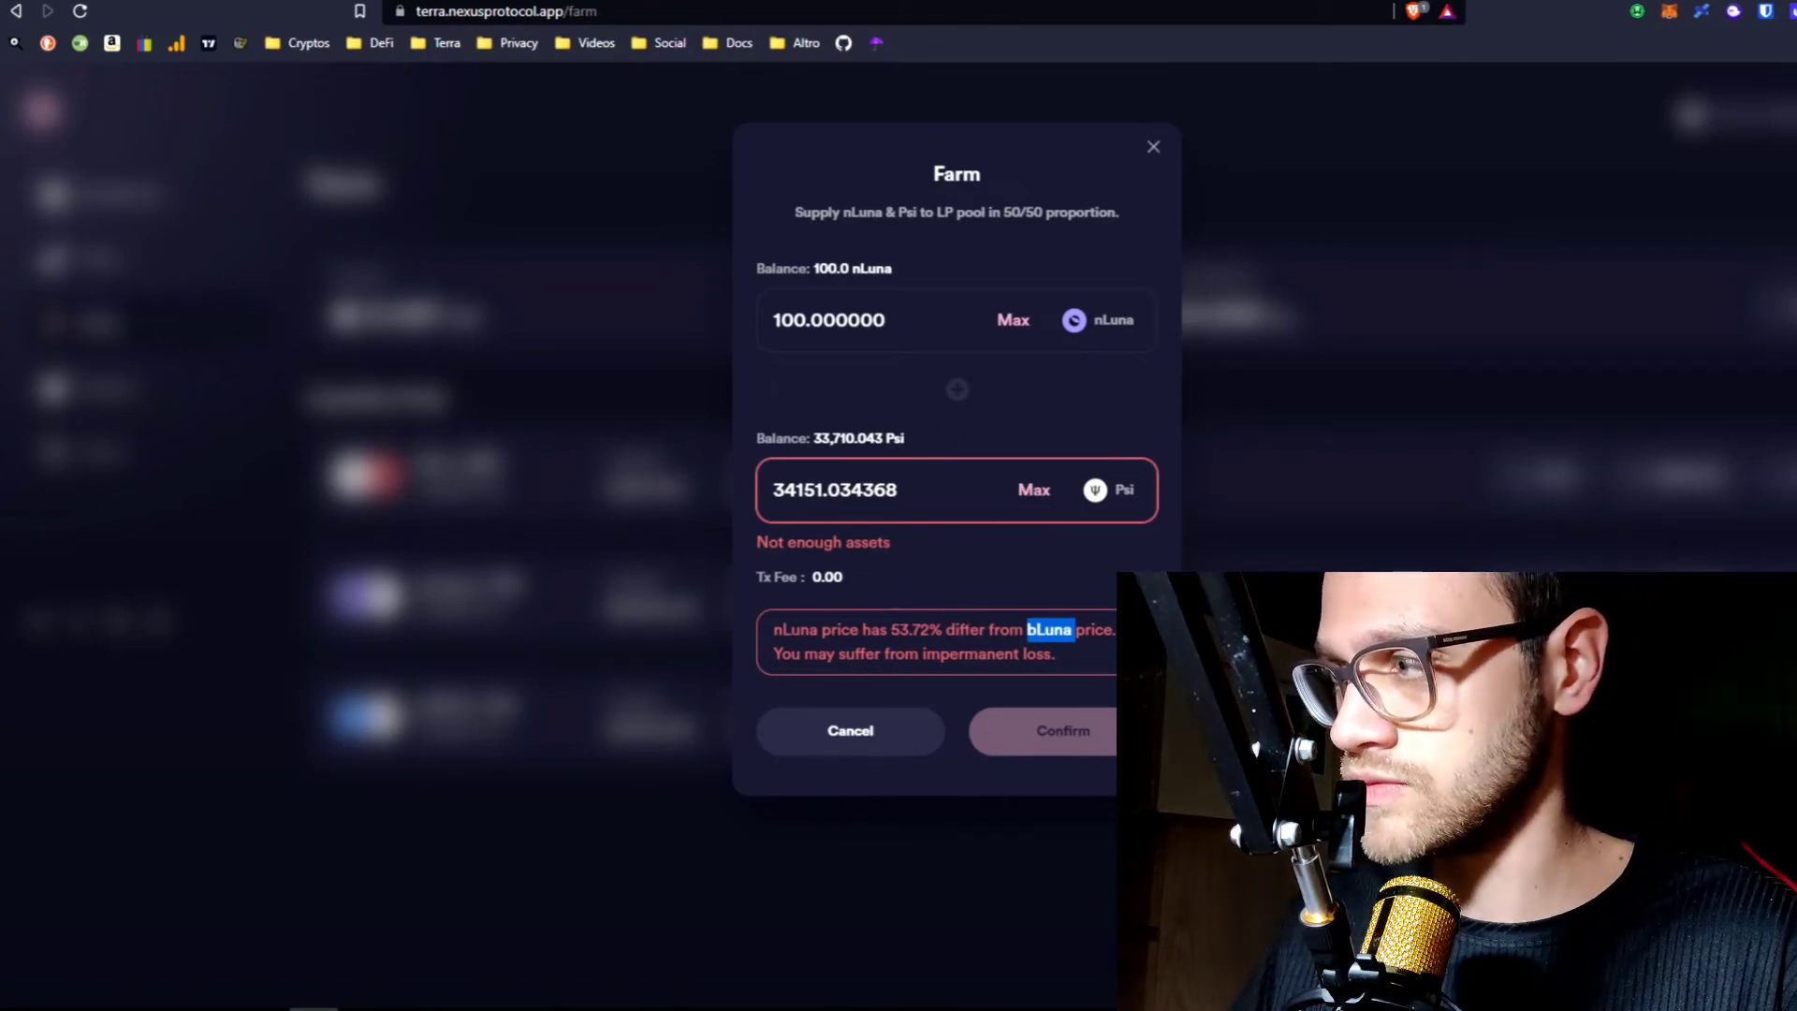
- Supply the maximum Psi balance with 98.708704 nLuna to the pool, and approve the transaction with the wallet password in Terra Station
left_click(1035, 490)
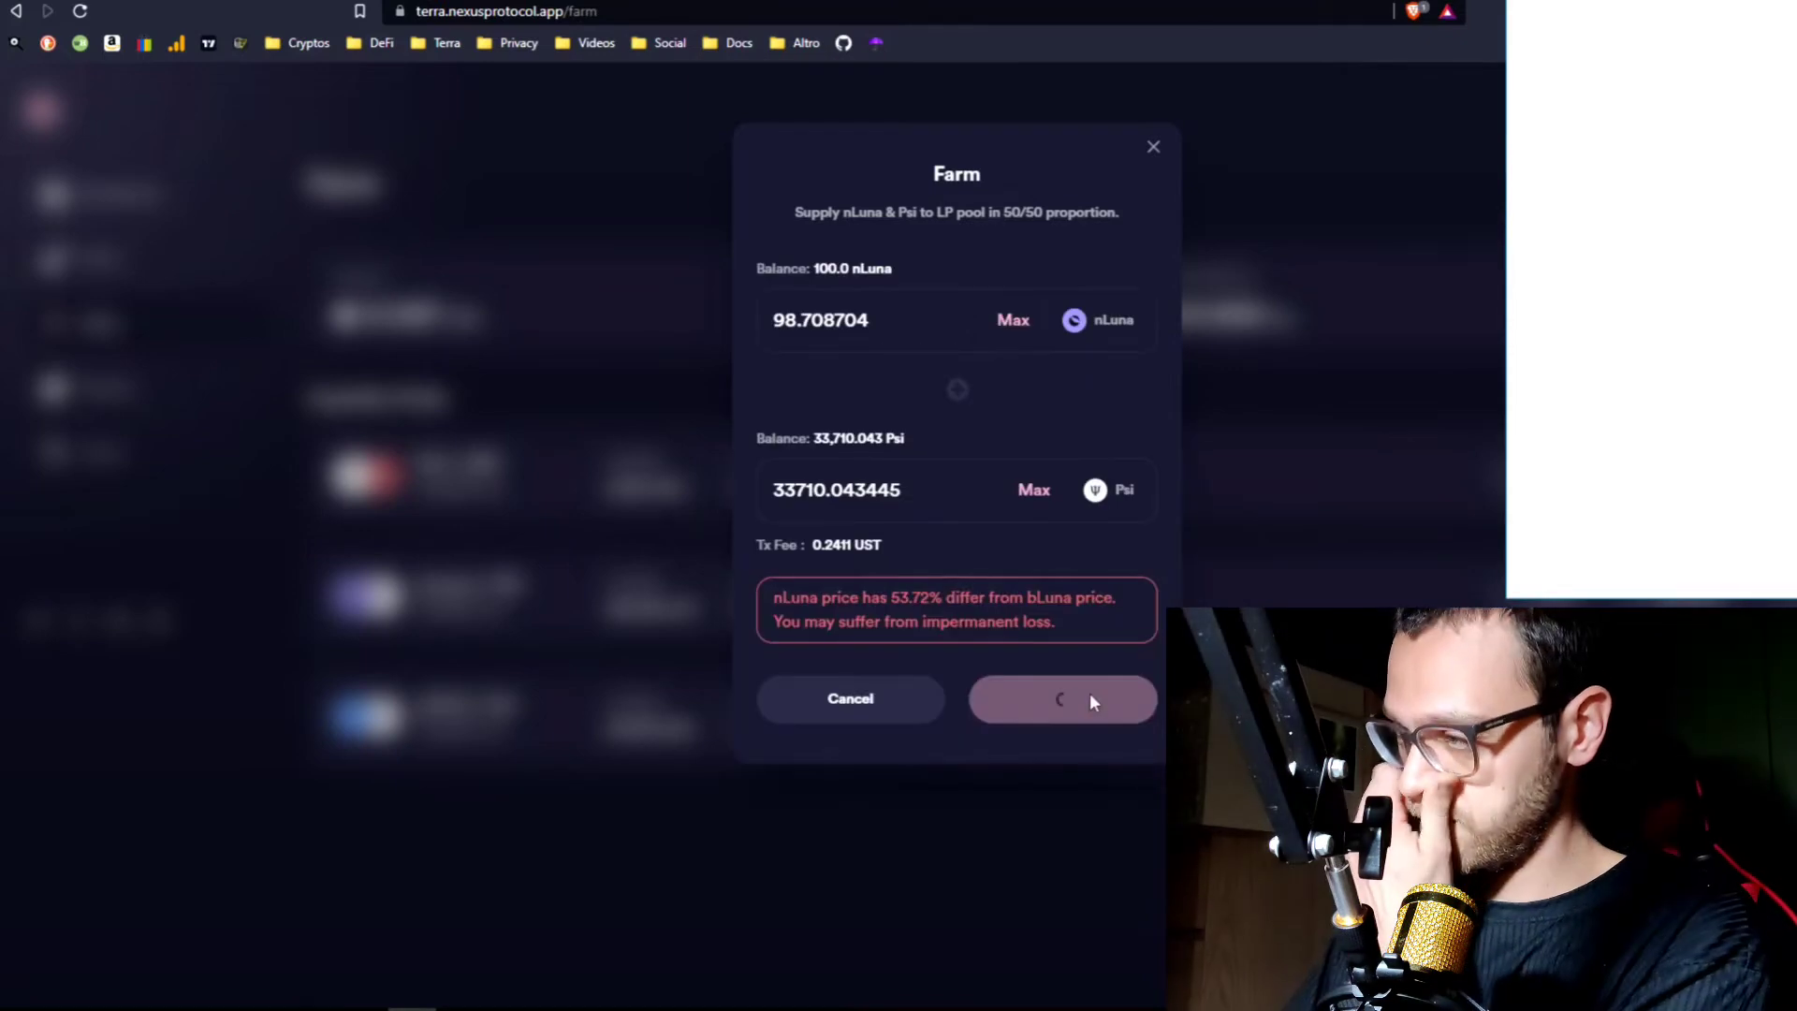
scroll(1603, 512, "down", 2)
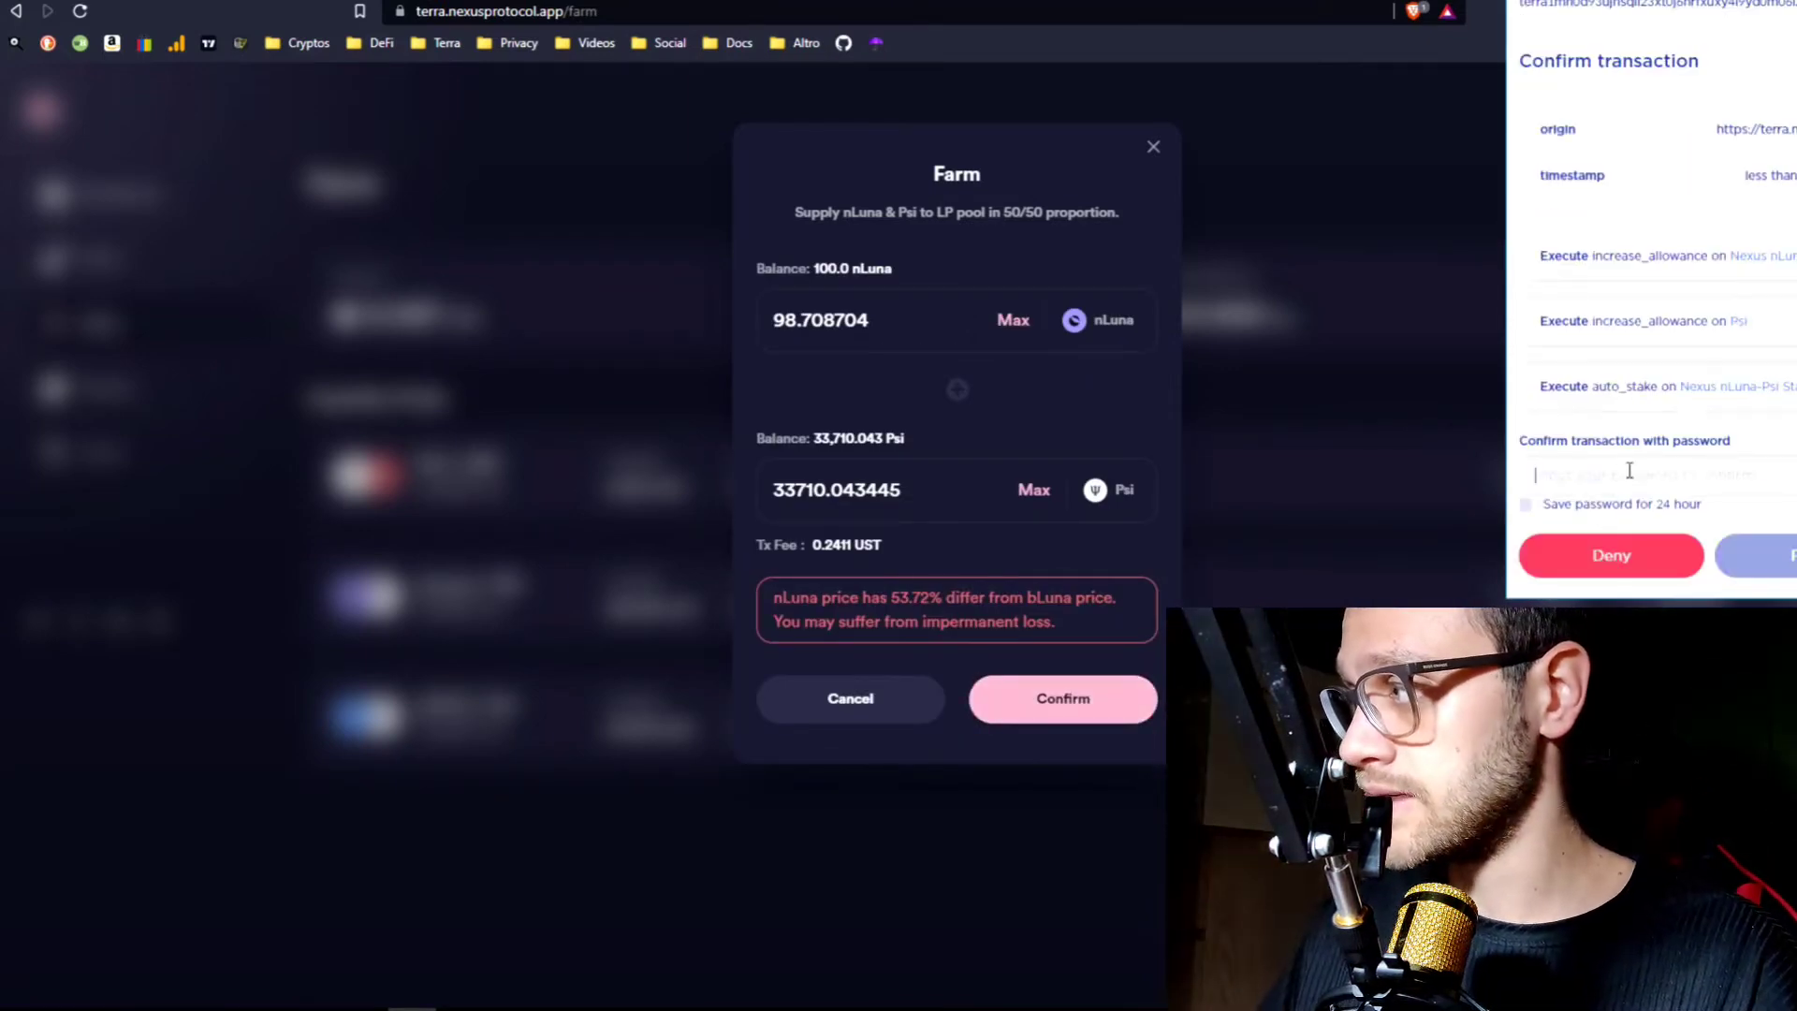
key("Return")
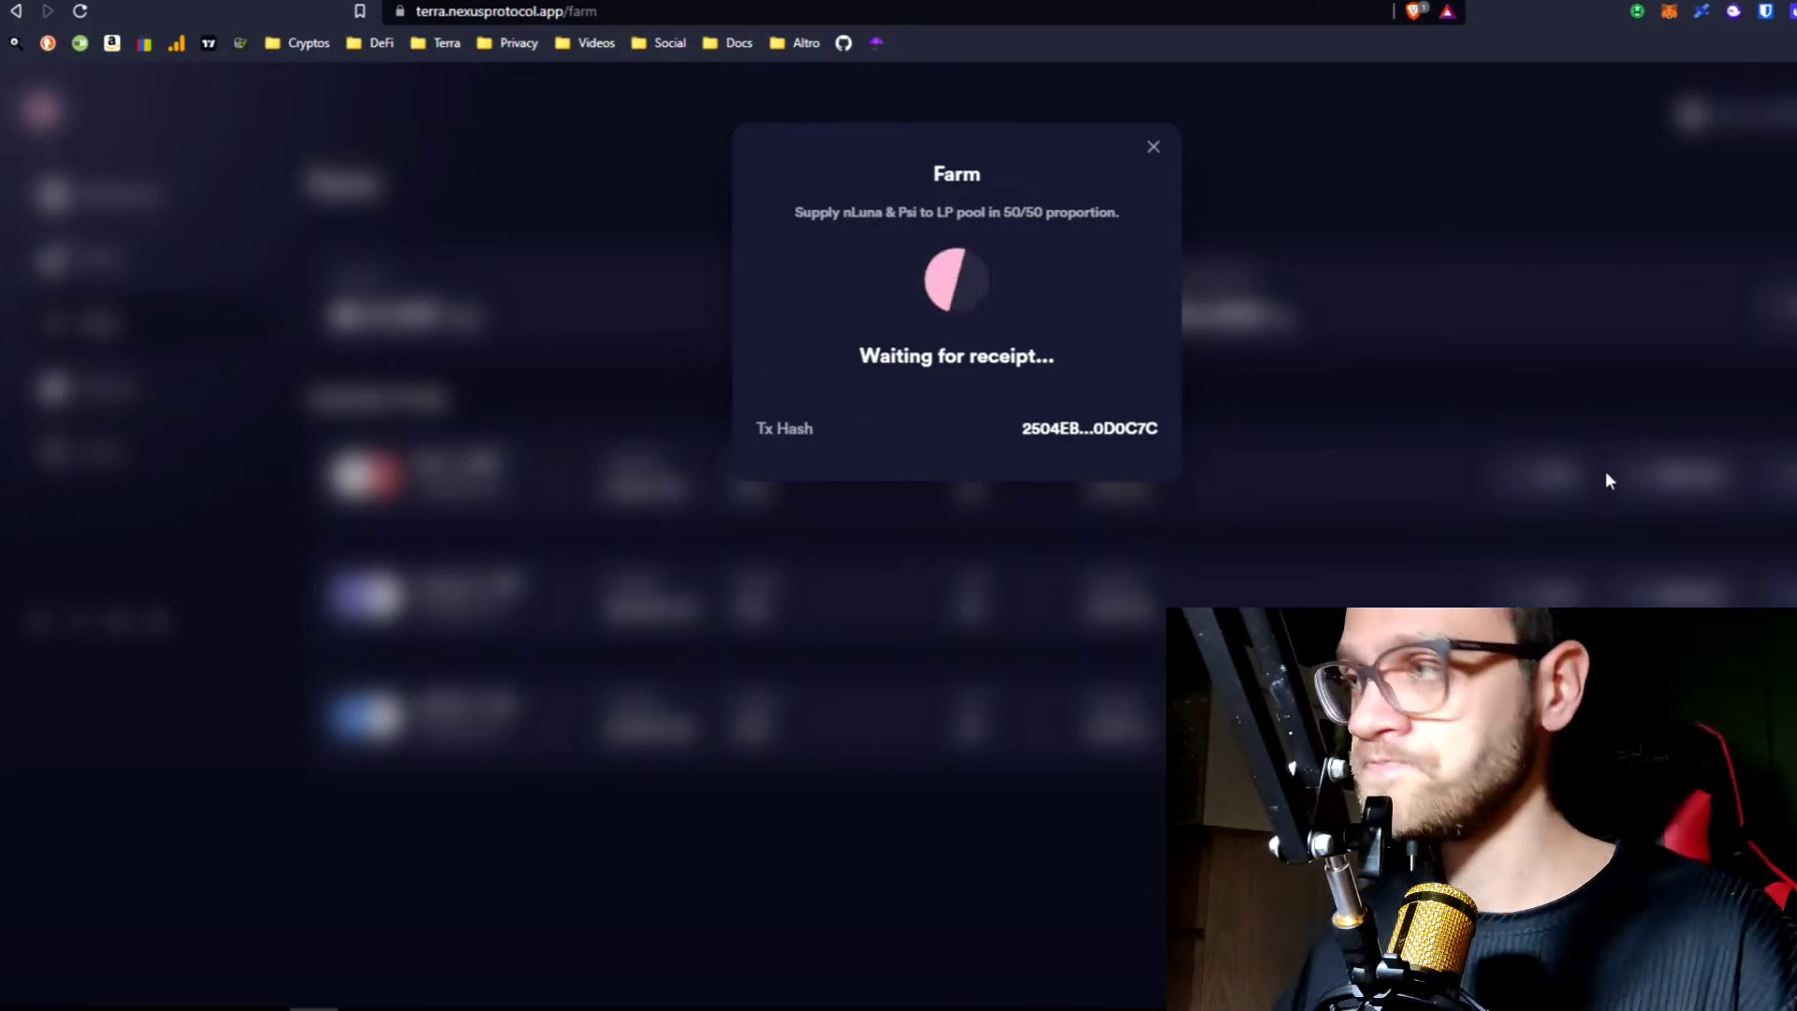
- Reload the Farm page and check the staked amount in the nLuna / Psi liquidity pool
left_click(79, 13)
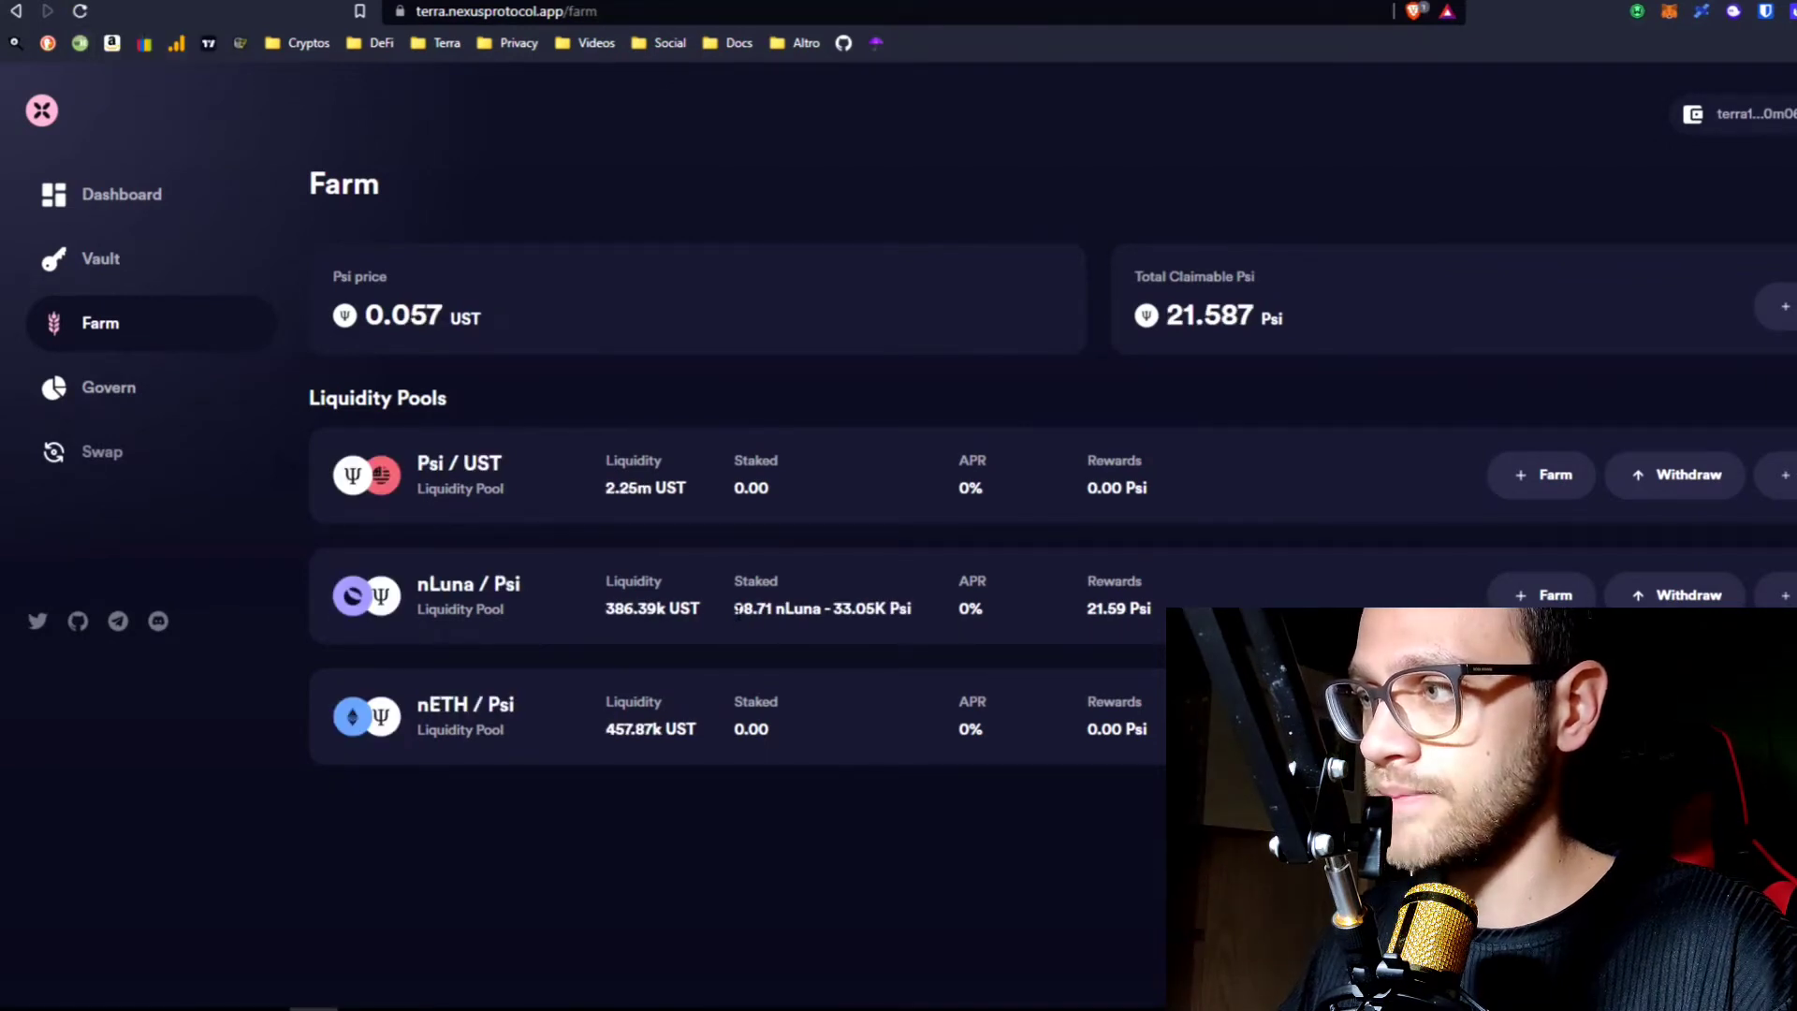
left_click_drag(736, 610, 901, 609)
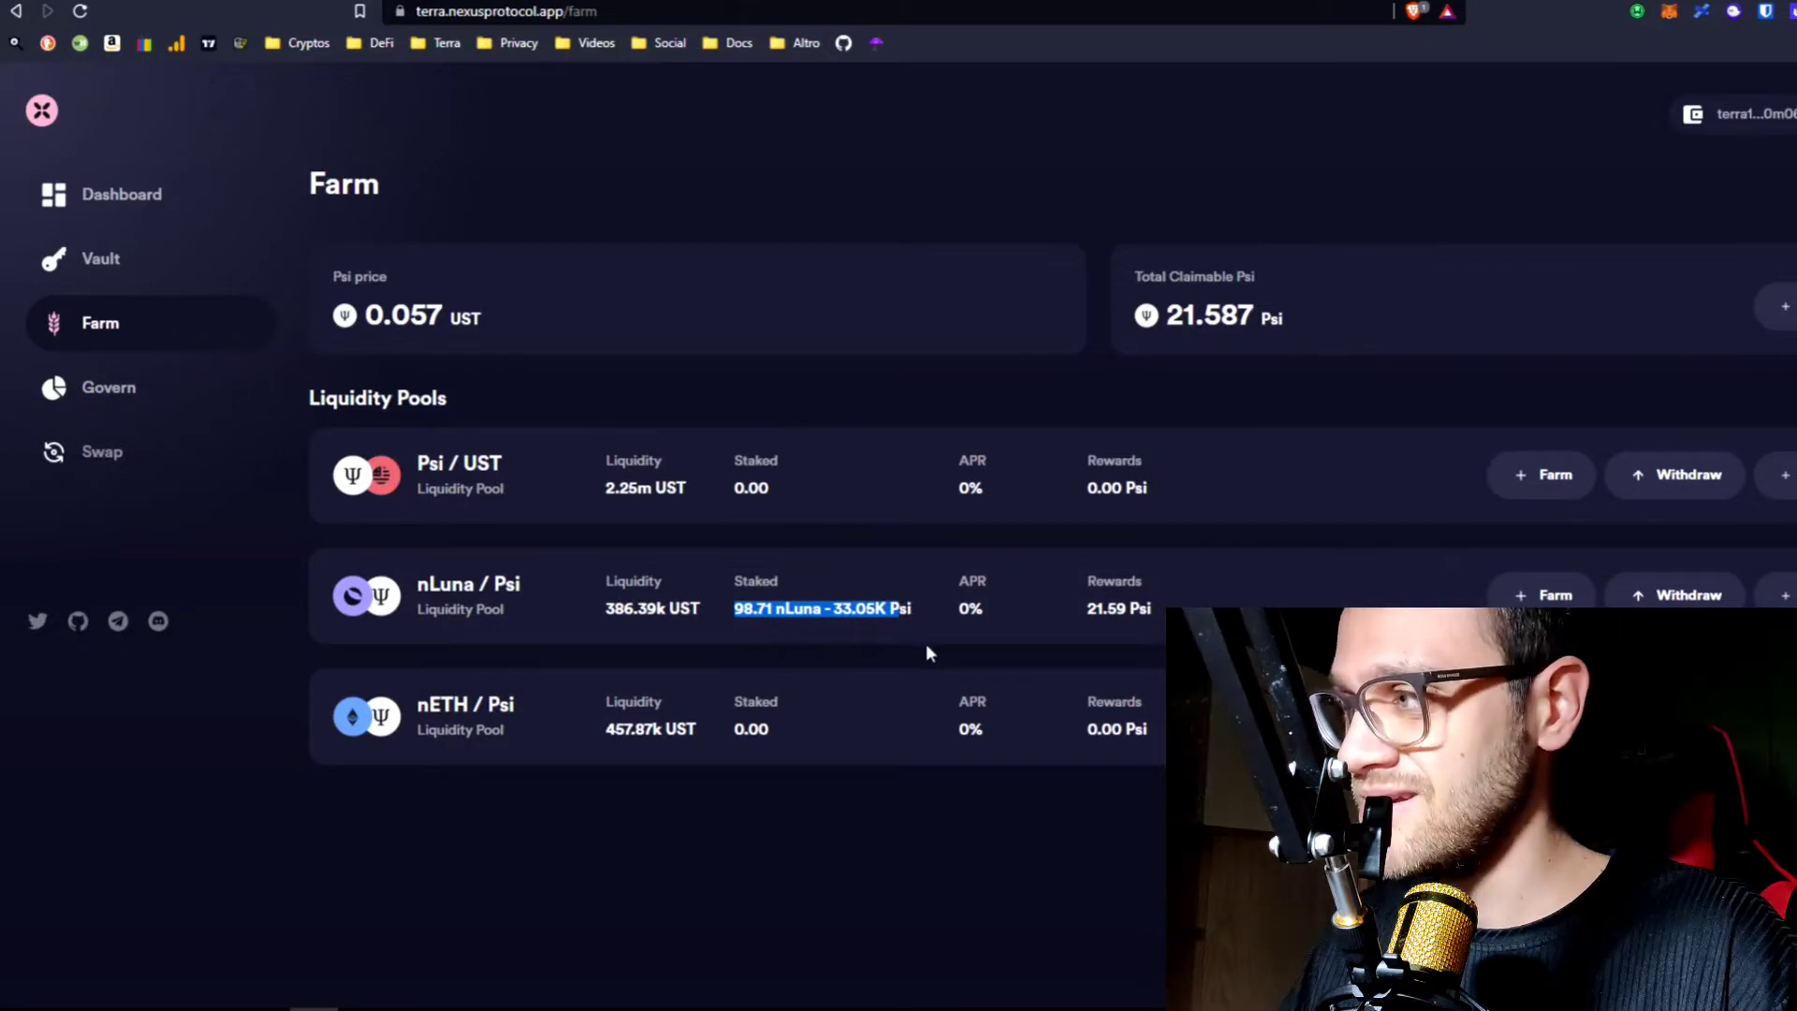